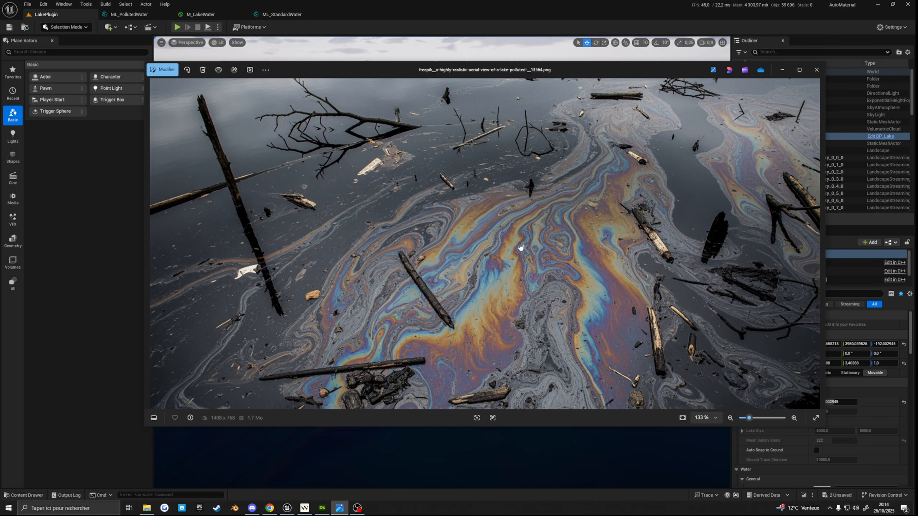
- Examine the oil slick patterns in the polluted lake reference image, and close the image
left_click_drag(521, 257, 518, 265)
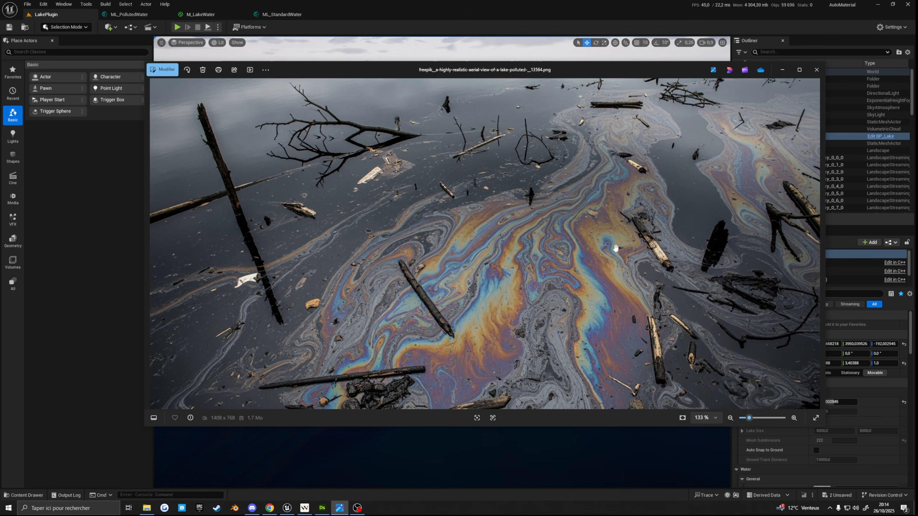
scroll(615, 249, "down", 3)
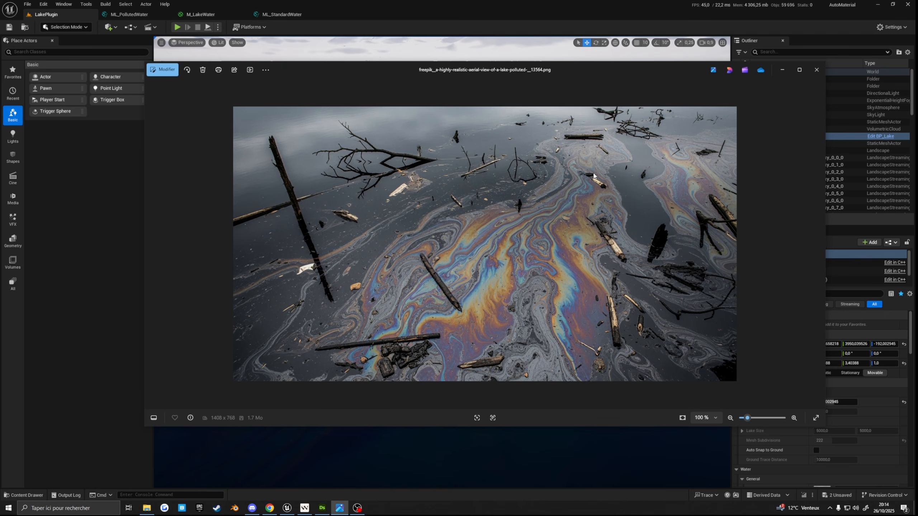
left_click(816, 70)
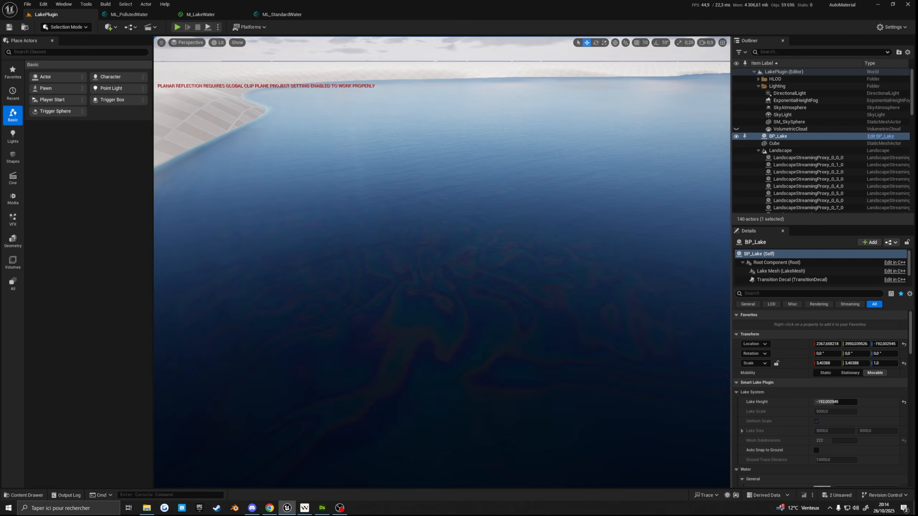
- Inspect the lake surface and its faint oil pattern from several viewpoints in the level
key("s")
mouse_move(441, 262)
right_mouse_down()
mouse_move(413, 278)
mouse_move(430, 274)
mouse_move(428, 255)
right_mouse_up()
key("w")
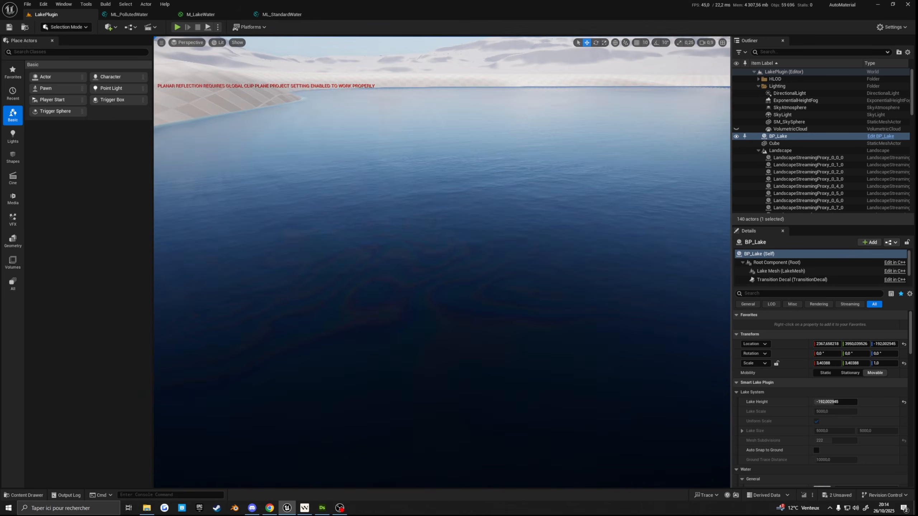
key("e")
right_click_drag(501, 239, 503, 239)
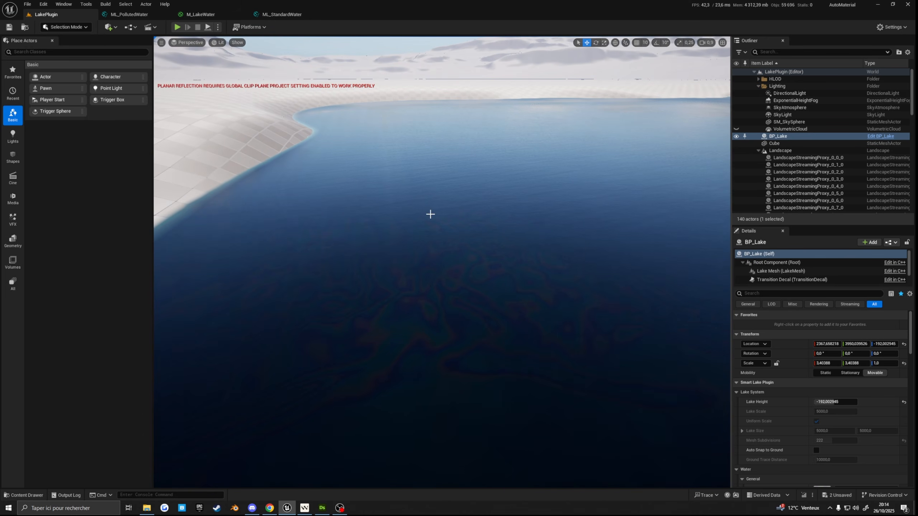
right_click_drag(553, 271, 480, 271)
key("e")
scroll(552, 271, "up", 1)
scroll(479, 271, "down", 2)
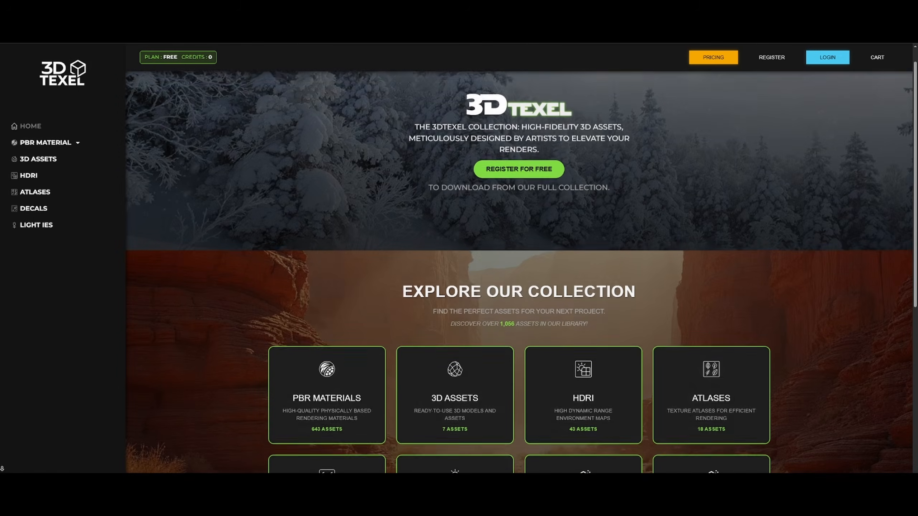
- Browse the 3DTexel website's collections of PBR materials, HDRIs, decals, IES lights and atlases
scroll(518, 259, "down", 3)
scroll(519, 259, "down", 5)
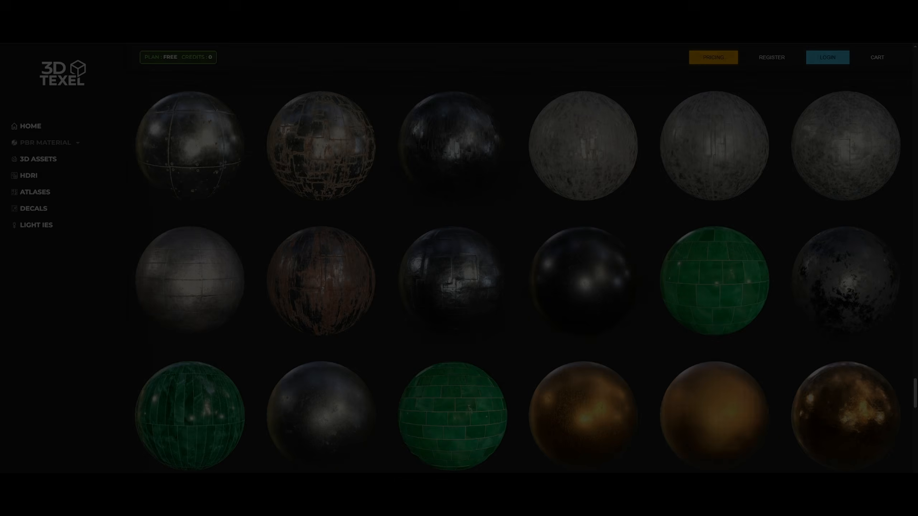
scroll(518, 259, "down", 6)
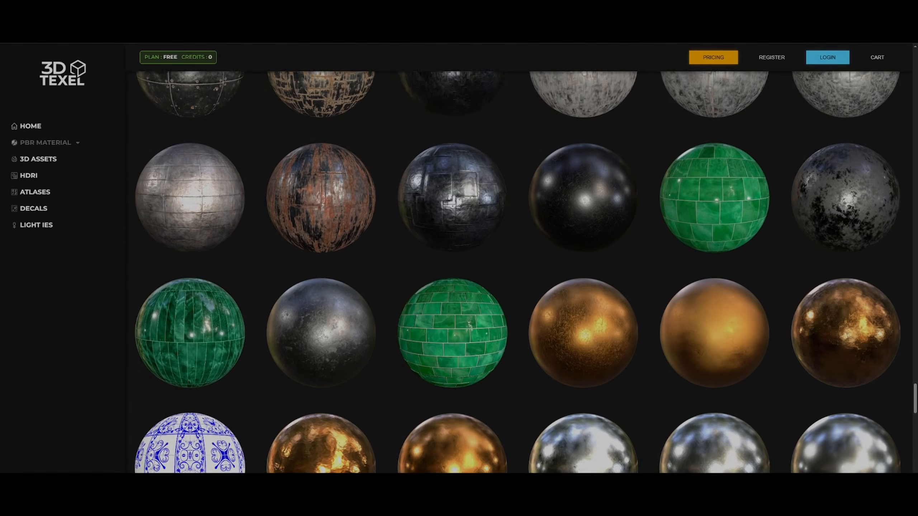
scroll(518, 259, "down", 3)
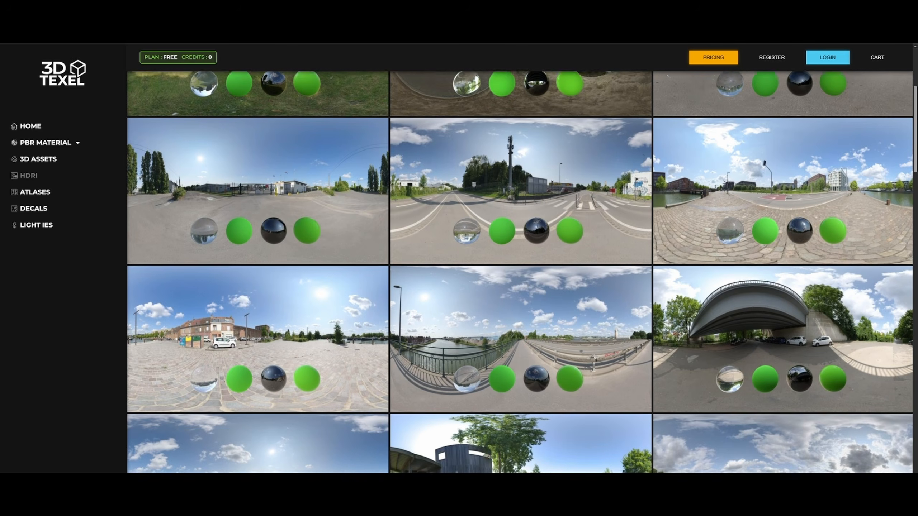
scroll(518, 259, "down", 3)
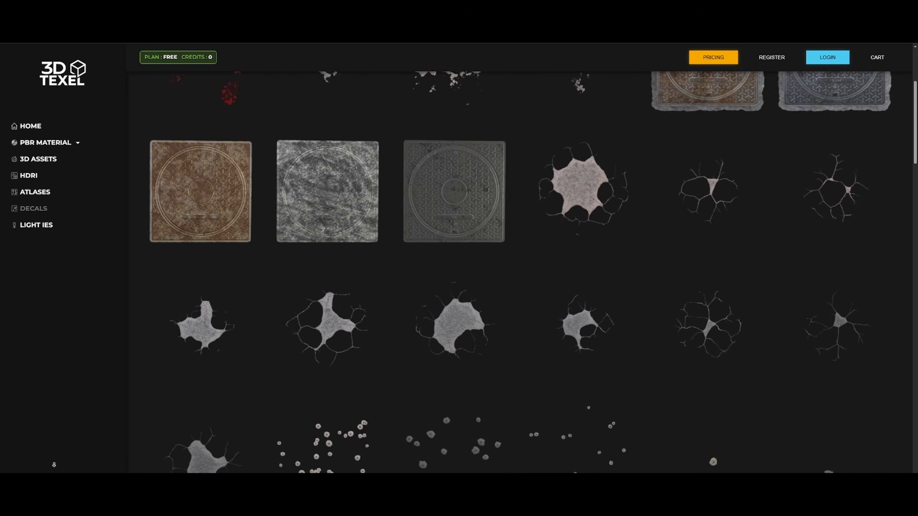
scroll(53, 465, "down", 3)
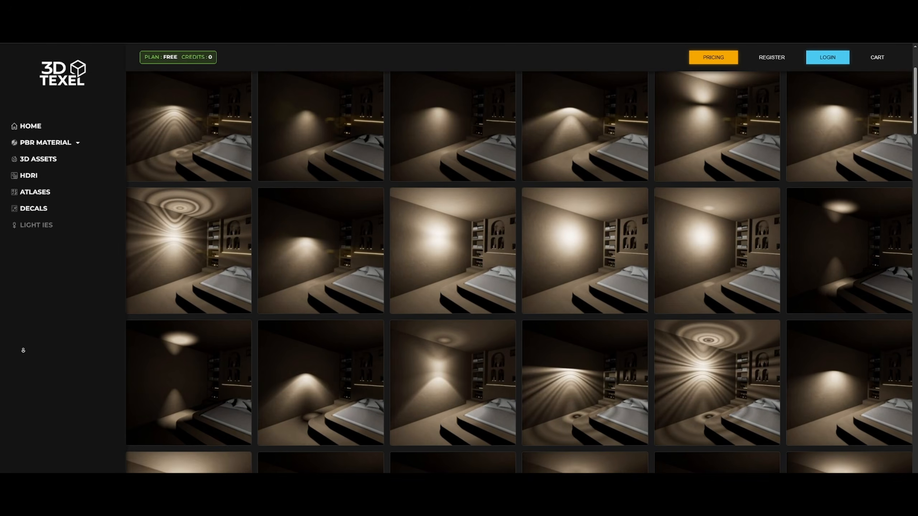
scroll(21, 348, "down", 3)
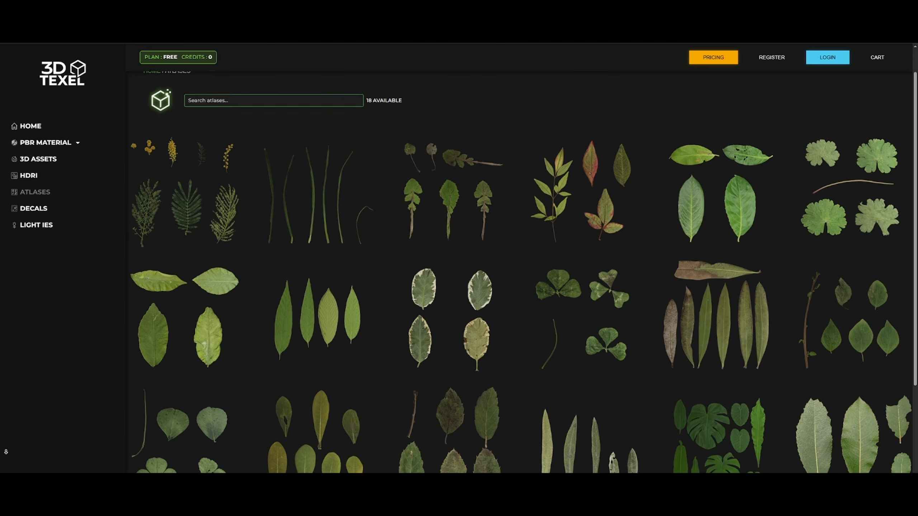
scroll(524, 270, "down", 2)
scroll(524, 270, "down", 2)
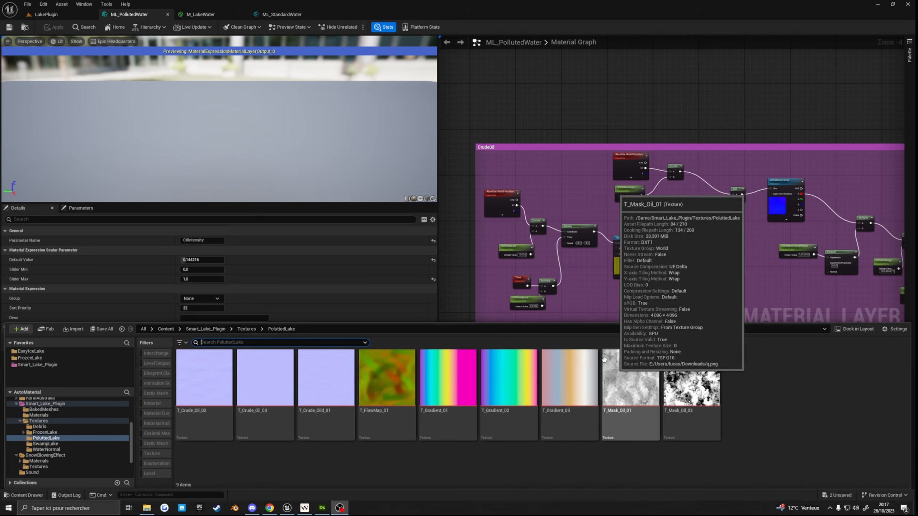
- Return to the LakePlugin level, inspect the lake's oil effect, and show the textures in the PoluttedLake folder
left_click(39, 13)
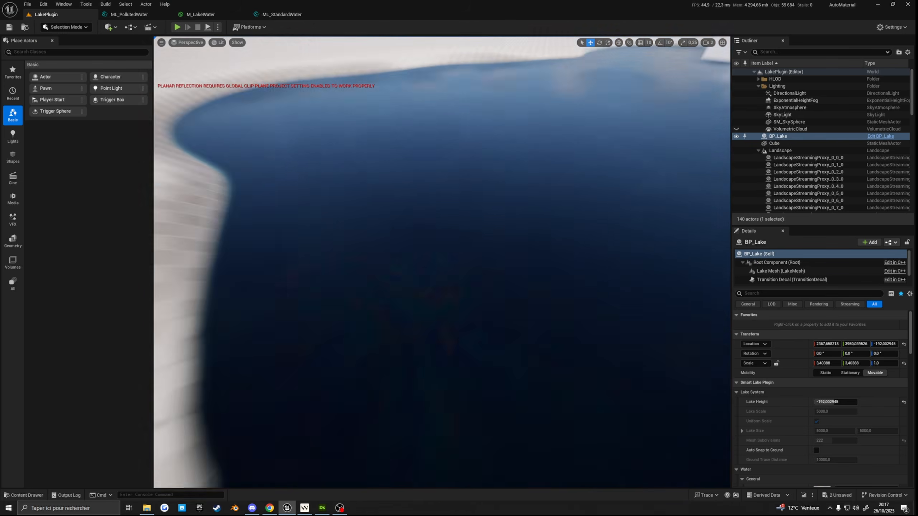
scroll(442, 262, "down", 2)
right_click_drag(442, 263, 417, 247)
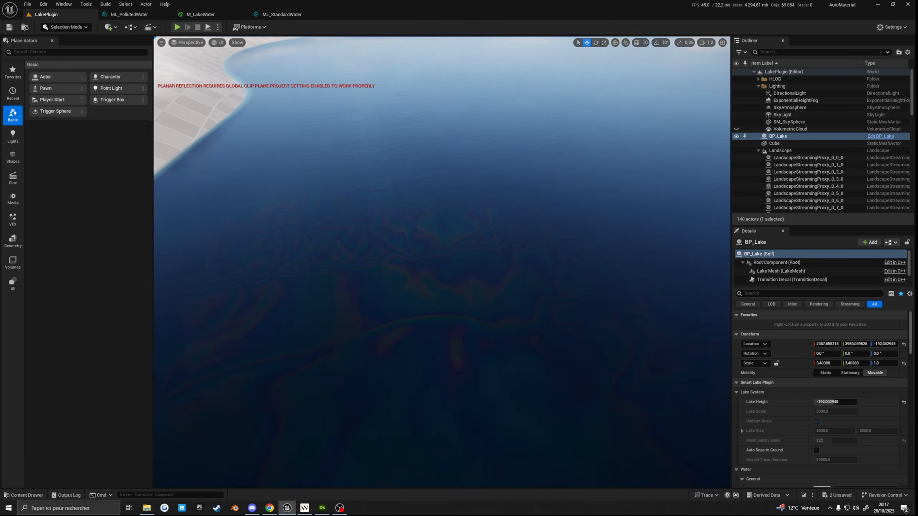
left_click(24, 495)
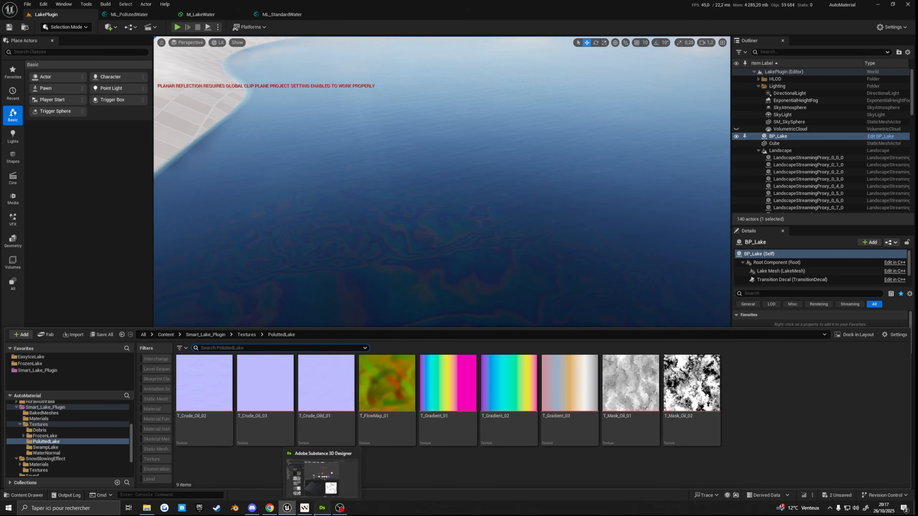
- Switch to Substance 3D Designer and preview the Gradient Linear 1 node's output in the 2D view
left_click(322, 508)
scroll(492, 155, "up", 5)
middle_click_drag(492, 155, 537, 241)
right_click(559, 242)
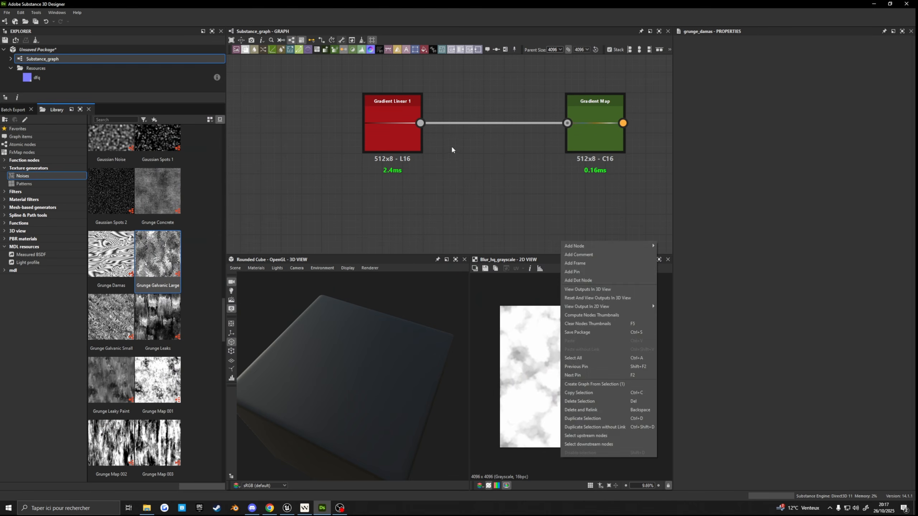
middle_click(470, 170)
double_click(394, 176)
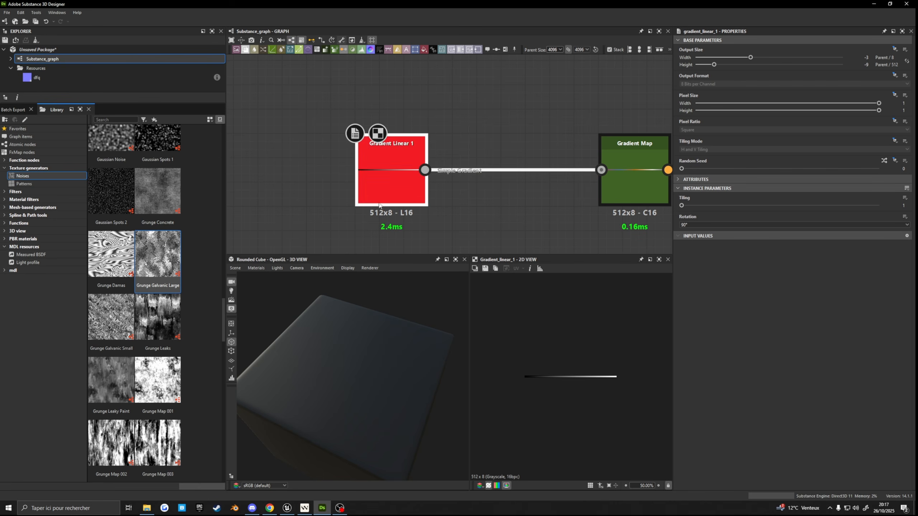
key("f")
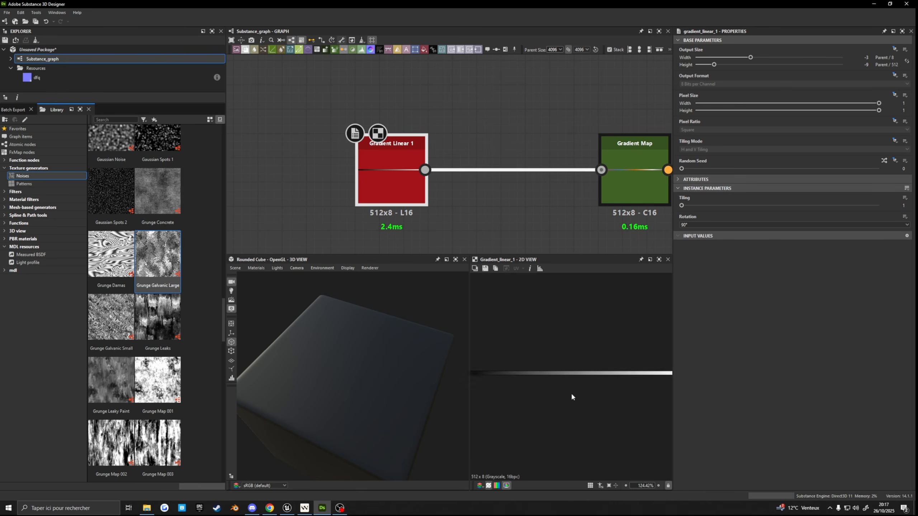
- Preview the Gradient Map node's colour output in the 2D view and show its gradient settings
middle_click_drag(641, 179, 501, 183)
left_click_drag(501, 184, 378, 184)
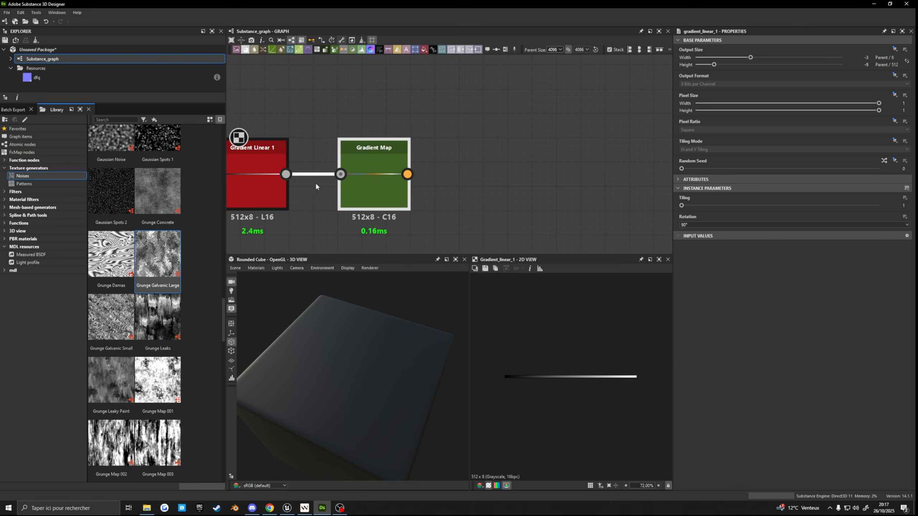
double_click(390, 177)
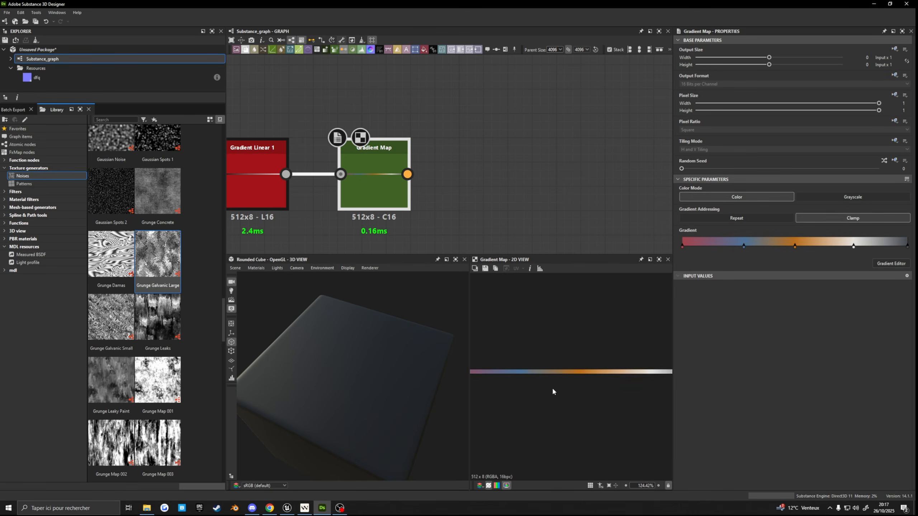
scroll(529, 376, "down", 3)
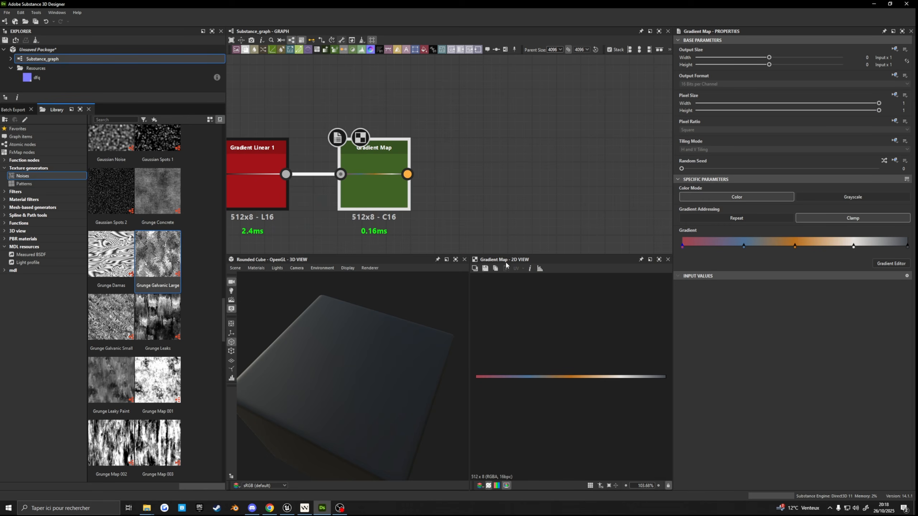
- Switch to Unreal Editor to examine the gradient textures in the PoluttedLake folder and the oil colours on the lake
left_click(288, 509)
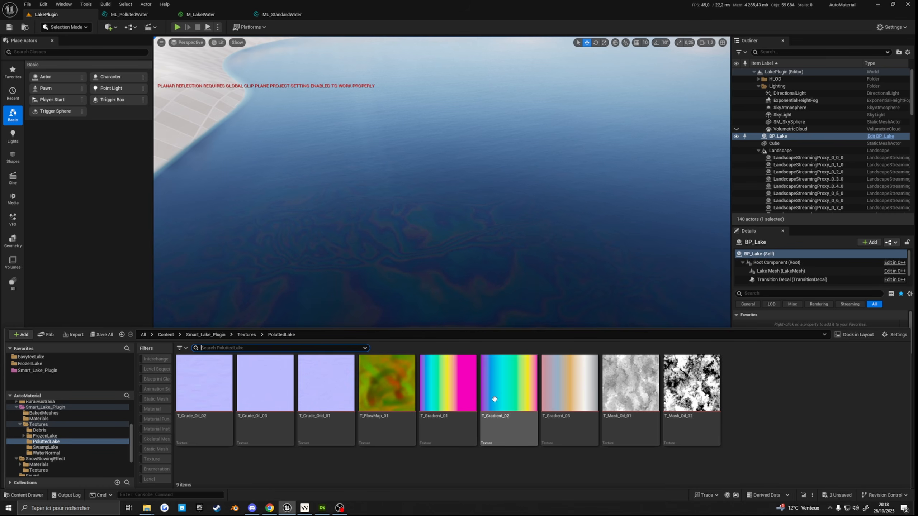
right_click_drag(459, 260, 437, 267)
scroll(441, 262, "down", 1)
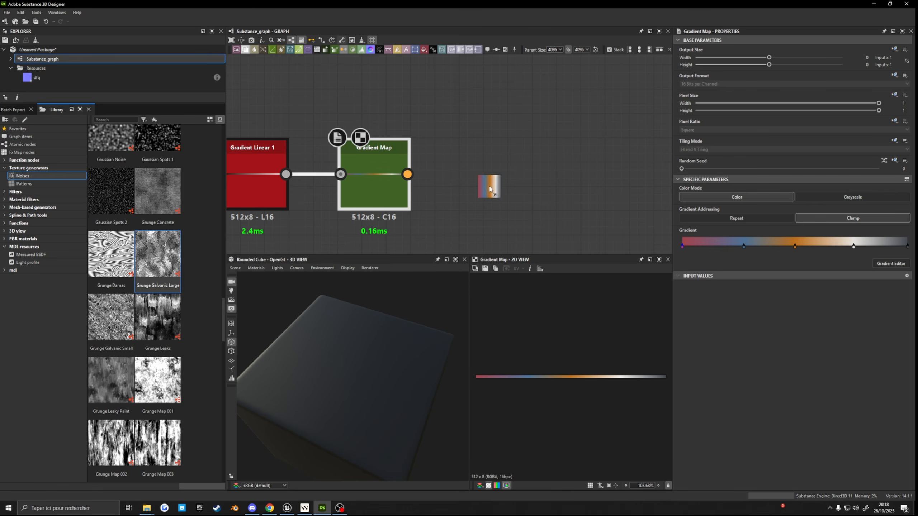
- Switch to Substance 3D Designer and locate the noise nodes that build the oil mask in the graph
right_click(579, 177)
left_click(467, 177)
middle_click_drag(467, 184, 588, 185)
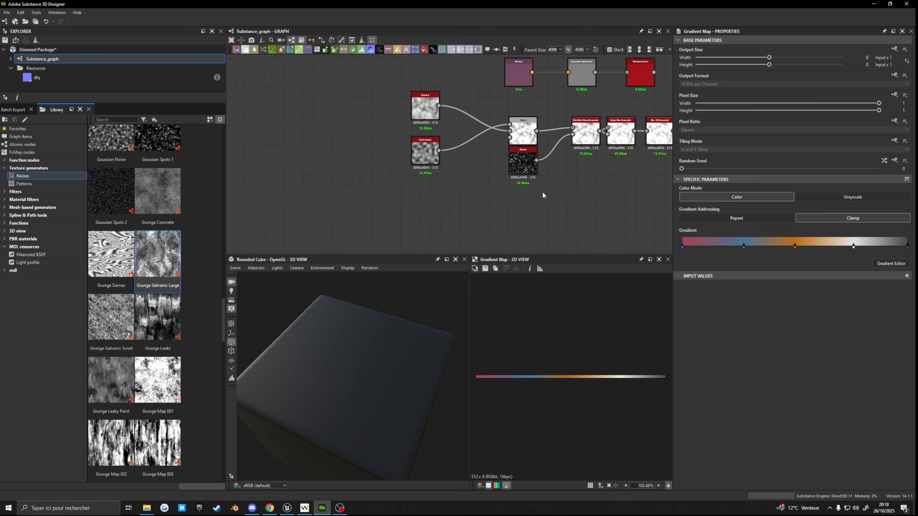
- Switch to Unreal Editor, inspect the lake surface up close, and show the PoluttedLake textures again
left_click(288, 510)
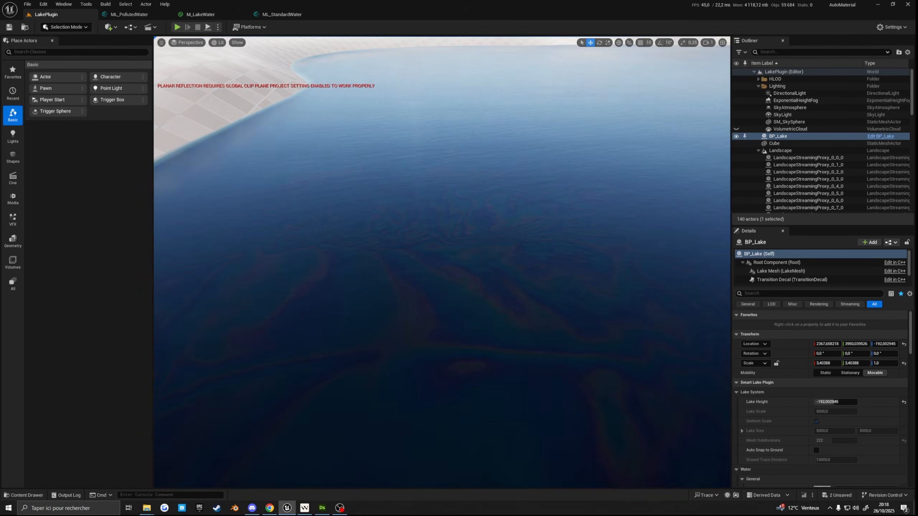
right_click_drag(408, 275, 434, 257)
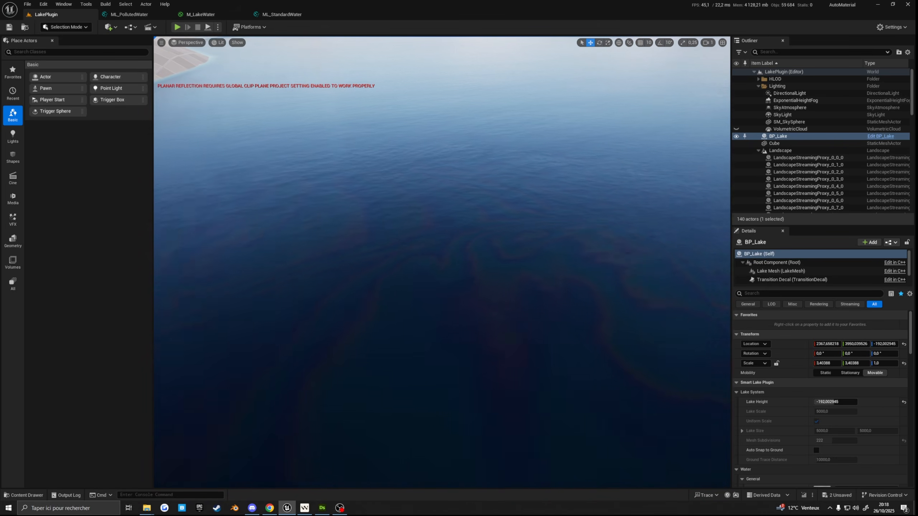
left_click(24, 495)
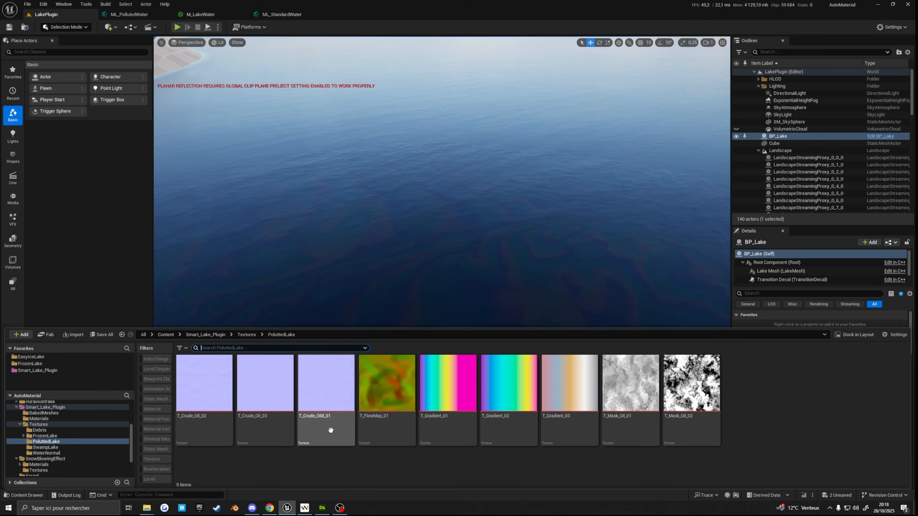
- Open the ML_PollutedWater material graph and examine the CrudeOil nodes between the oil pattern texture and the OilGradientTexture sample
left_click(206, 14)
left_click(145, 14)
scroll(628, 216, "up", 5)
right_click_drag(688, 254, 639, 279)
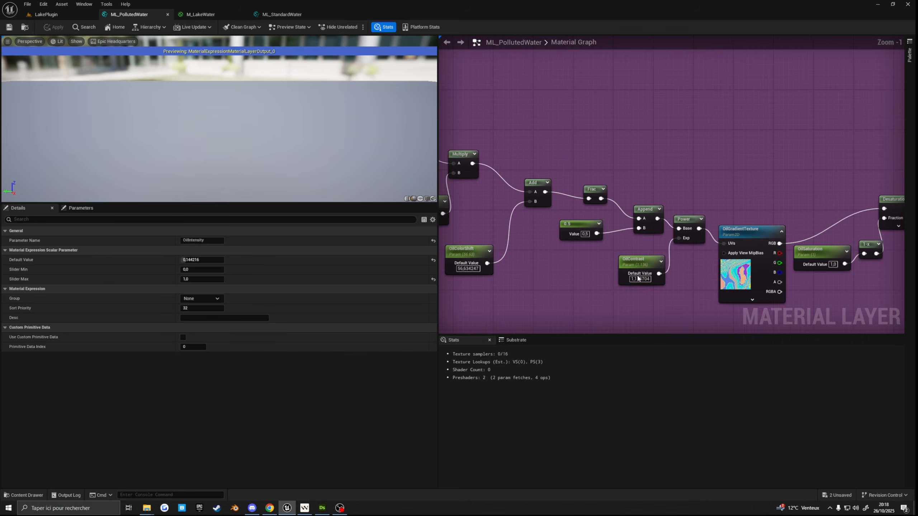
right_click_drag(479, 258, 734, 320)
scroll(659, 258, "down", 2)
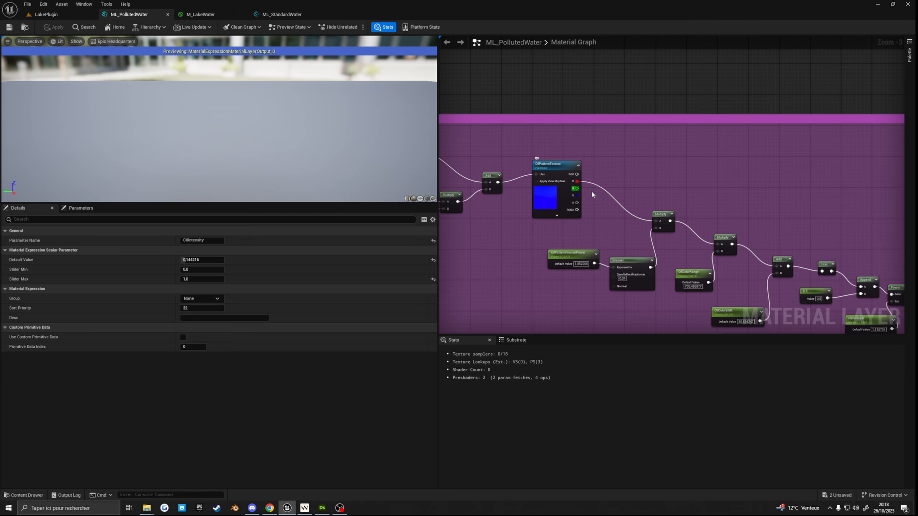
right_click_drag(866, 242, 597, 200)
scroll(685, 262, "up", 3)
right_click_drag(686, 268, 660, 197)
left_click(655, 222)
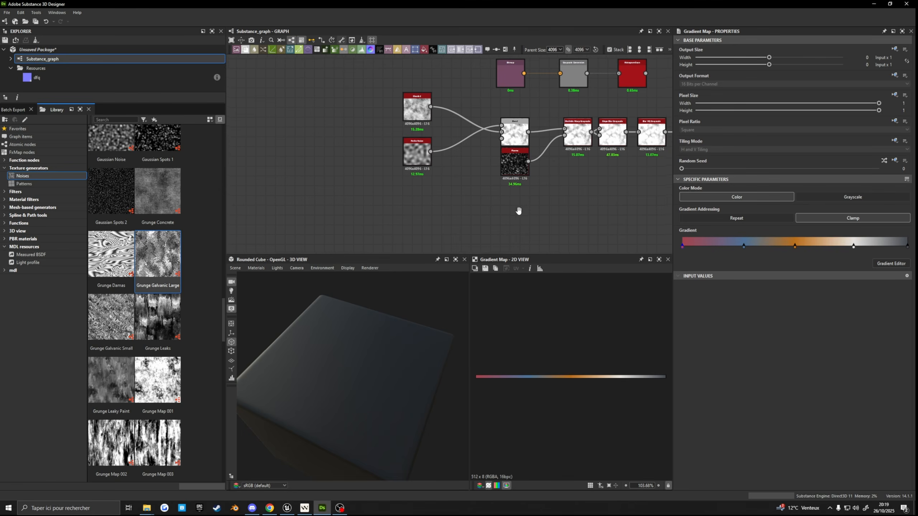
- Switch to Substance 3D Designer and examine the Clouds 2 and Perlin Noise nodes feeding the Blend node
middle_click_drag(518, 210, 507, 232)
scroll(434, 173, "up", 3)
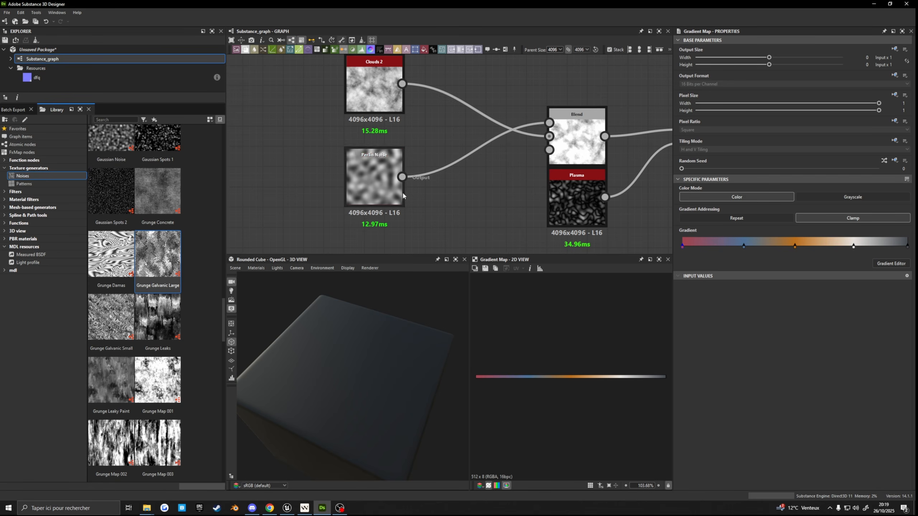
scroll(406, 165, "up", 1)
middle_click_drag(412, 152, 395, 228)
middle_click_drag(405, 186, 406, 158)
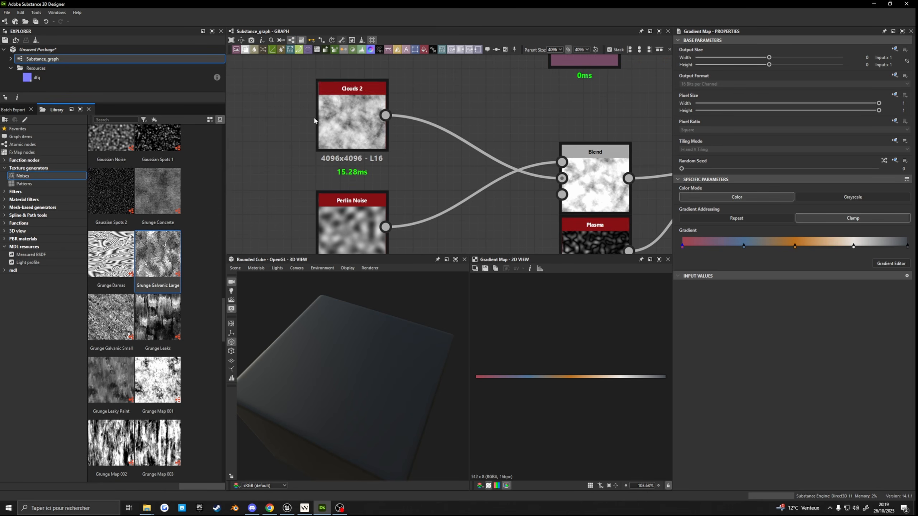
- Inspect the Multidirectional Warp Grayscale node and preview the Plasma node that drives its intensity
middle_click_drag(466, 167, 313, 126)
middle_click_drag(605, 161, 490, 168)
double_click(497, 164)
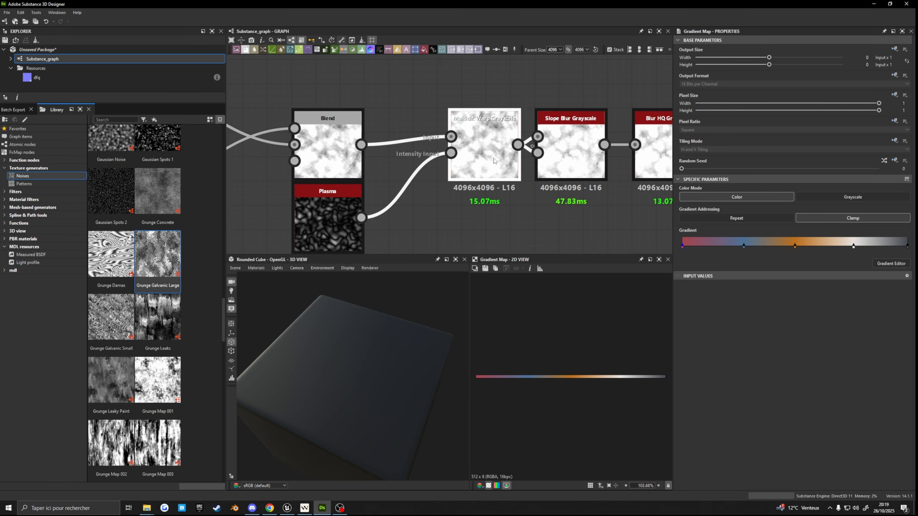
middle_click_drag(327, 221, 349, 182)
double_click(350, 186)
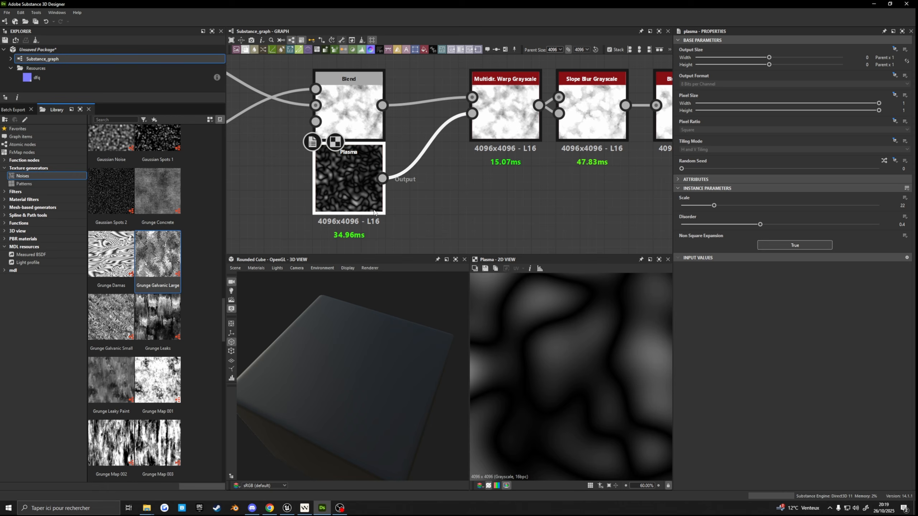
- Move the Multidirectional Warp Grayscale node closer to the Blend and Plasma nodes that feed it
mouse_move(513, 120)
left_mouse_down()
mouse_move(503, 144)
mouse_move(501, 133)
left_mouse_up()
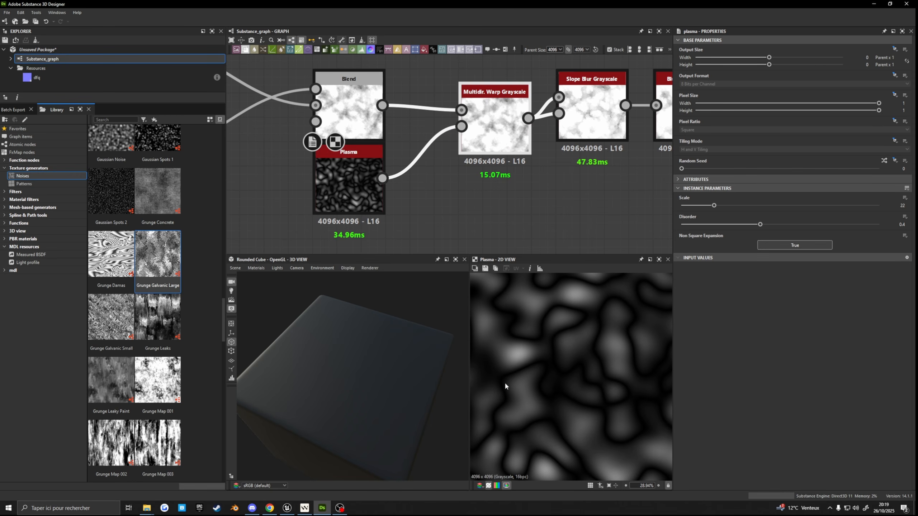
scroll(574, 358, "down", 5)
middle_click_drag(536, 175, 522, 202)
left_click(481, 160)
- Switch to Unreal Editor and look over the overall layout of the ML_PollutedWater material graph
left_click(874, 4)
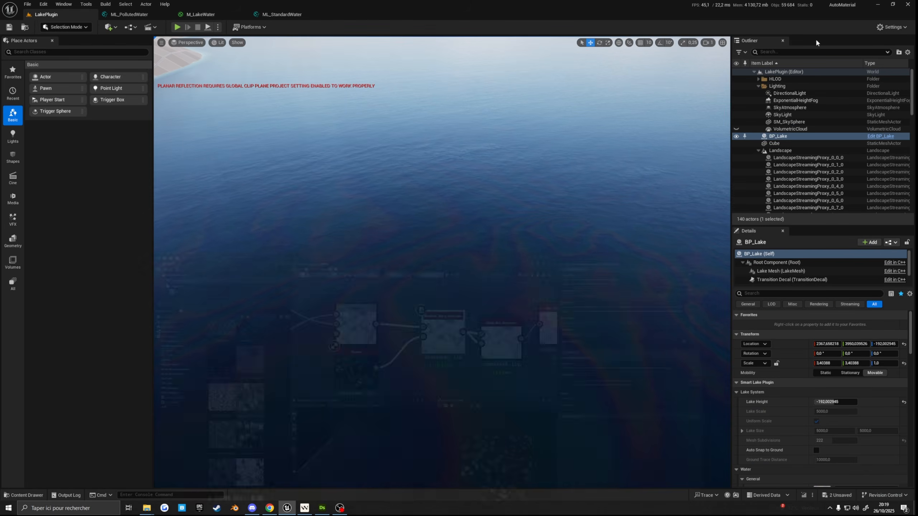
left_click(23, 495)
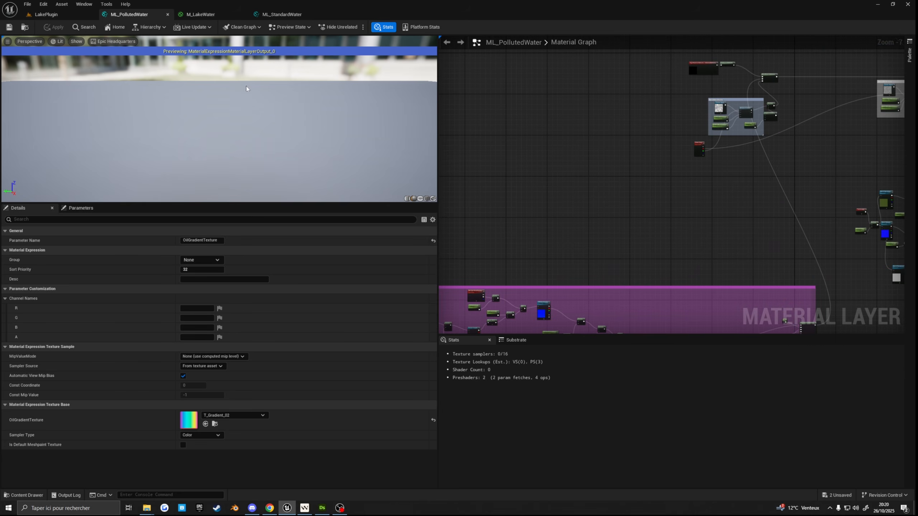
right_click_drag(575, 157, 700, 99)
scroll(623, 282, "up", 4)
scroll(602, 214, "down", 5)
right_click_drag(670, 69, 673, 176)
scroll(673, 176, "down", 3)
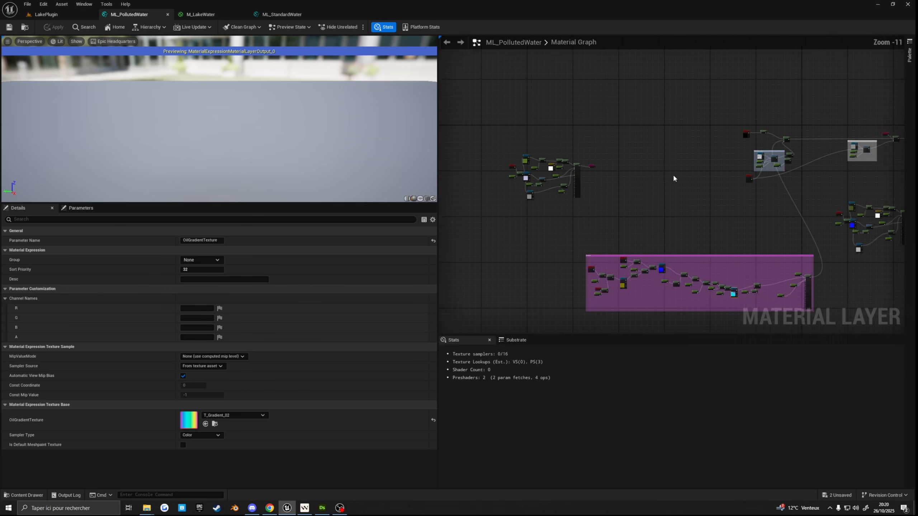
right_click_drag(599, 153, 634, 163)
- Return to the LakePlugin level and select the BP_Lake actor
left_click(68, 13)
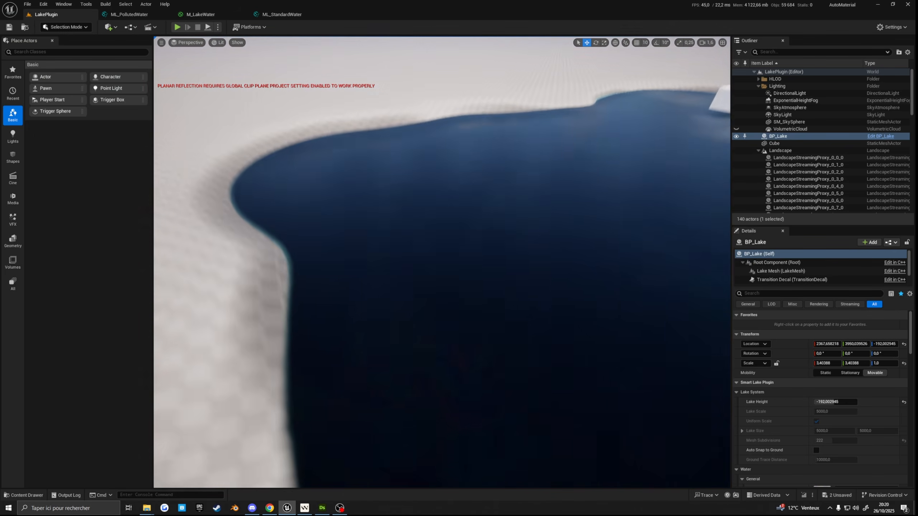
right_click_drag(374, 167, 374, 164)
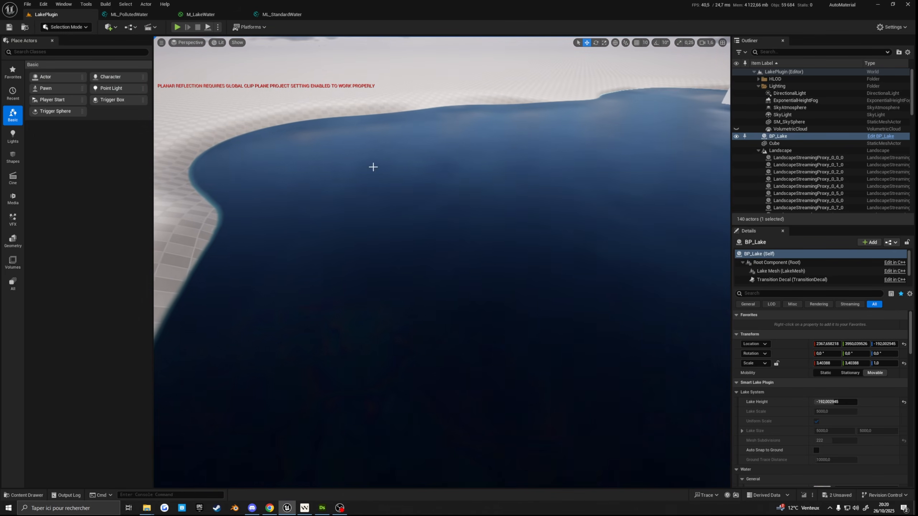
left_click(75, 30)
right_click_drag(452, 262, 452, 261)
left_click(448, 220)
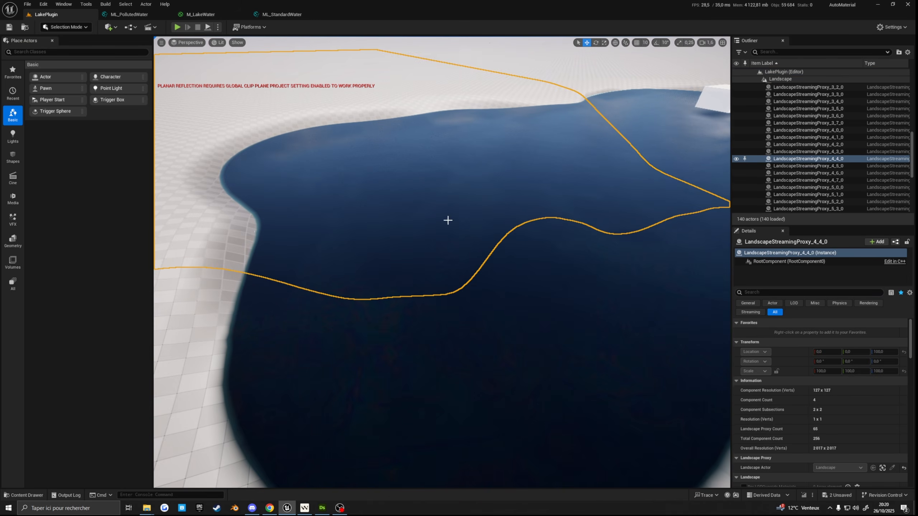
left_click(645, 175)
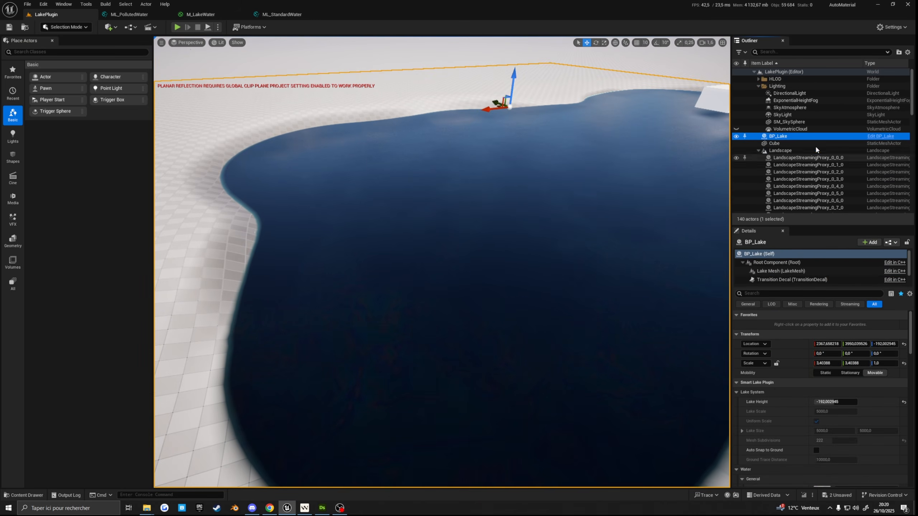
mouse_move(386, 281)
right_mouse_down()
mouse_move(386, 267)
mouse_move(381, 291)
right_mouse_up()
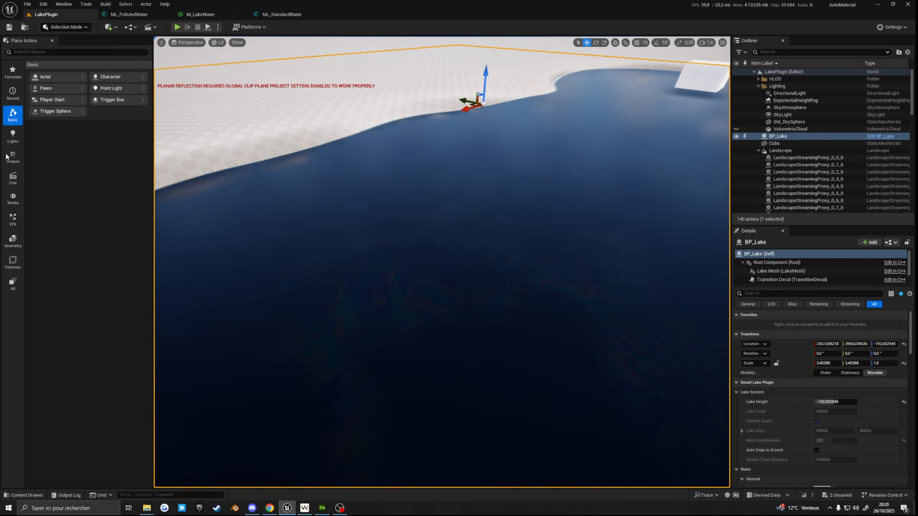
- Enter Mesh Paint Mode and activate the vertex color Paint tool for BP_Lake
left_click(61, 28)
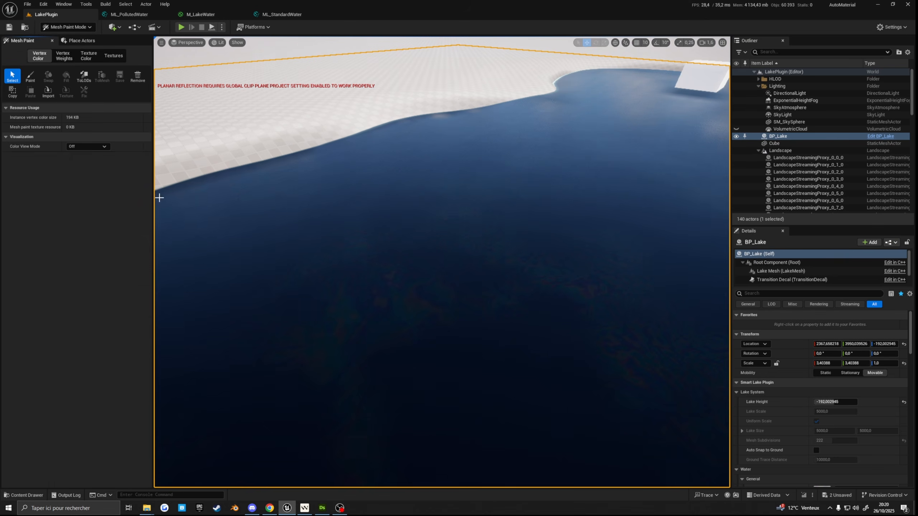
left_click(32, 79)
key("w")
mouse_move(474, 126)
right_mouse_down()
mouse_move(527, 109)
mouse_move(481, 110)
mouse_move(478, 126)
mouse_move(486, 116)
right_mouse_up()
scroll(473, 126, "up", 2)
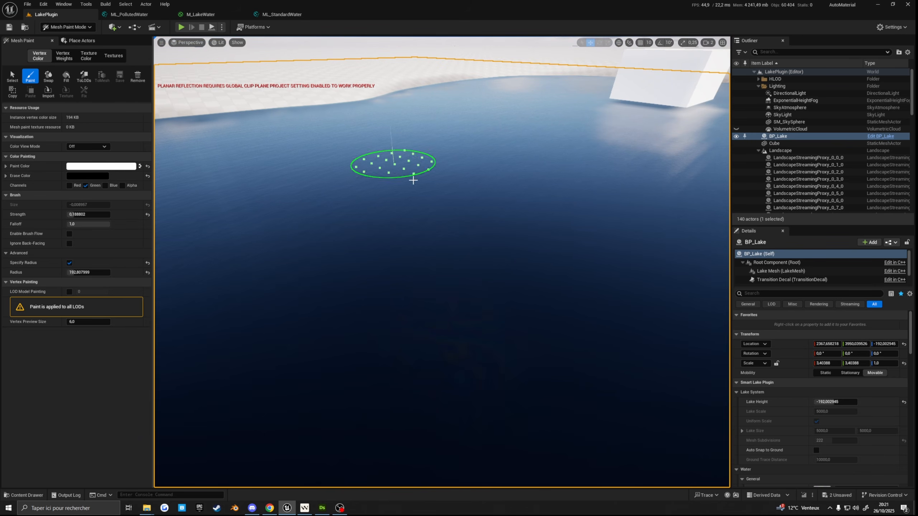
- Inspect the oil patches on the lake surface from several distances and angles
mouse_move(414, 163)
right_mouse_down()
mouse_move(372, 130)
mouse_move(358, 154)
mouse_move(379, 184)
mouse_move(322, 199)
mouse_move(318, 166)
mouse_move(334, 169)
right_mouse_up()
scroll(413, 162, "down", 4)
scroll(379, 185, "down", 3)
right_click_drag(683, 120, 559, 217)
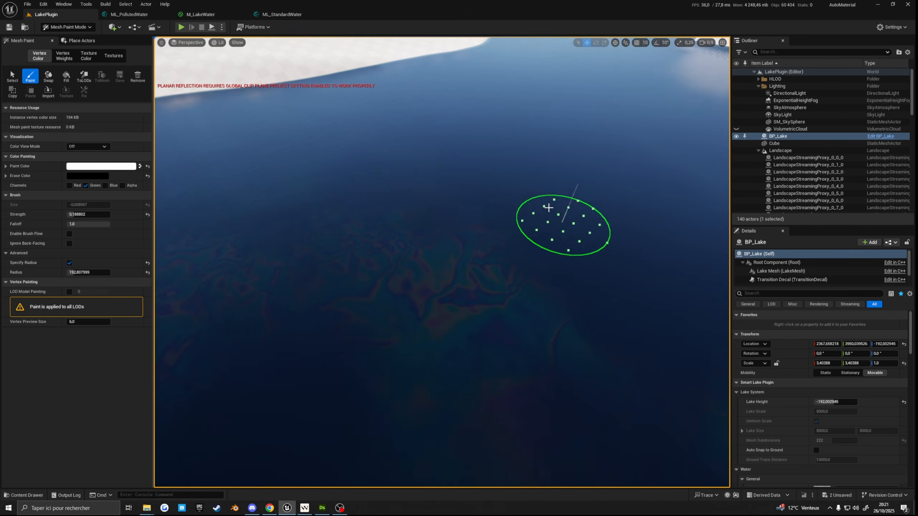
right_click_drag(498, 259, 481, 267)
scroll(497, 259, "up", 1)
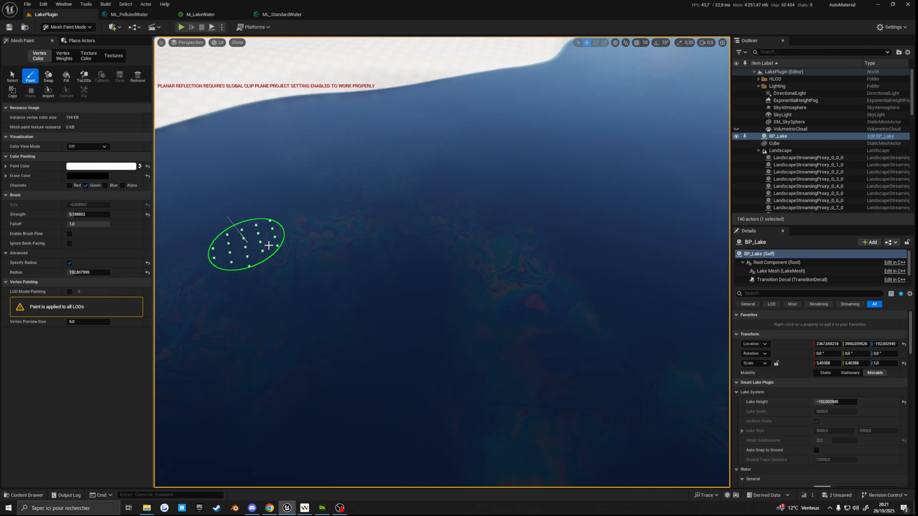
mouse_move(308, 307)
right_mouse_down()
mouse_move(272, 286)
mouse_move(268, 301)
mouse_move(296, 294)
mouse_move(289, 276)
mouse_move(320, 266)
mouse_move(303, 262)
right_mouse_up()
scroll(308, 308, "up", 5)
key("s")
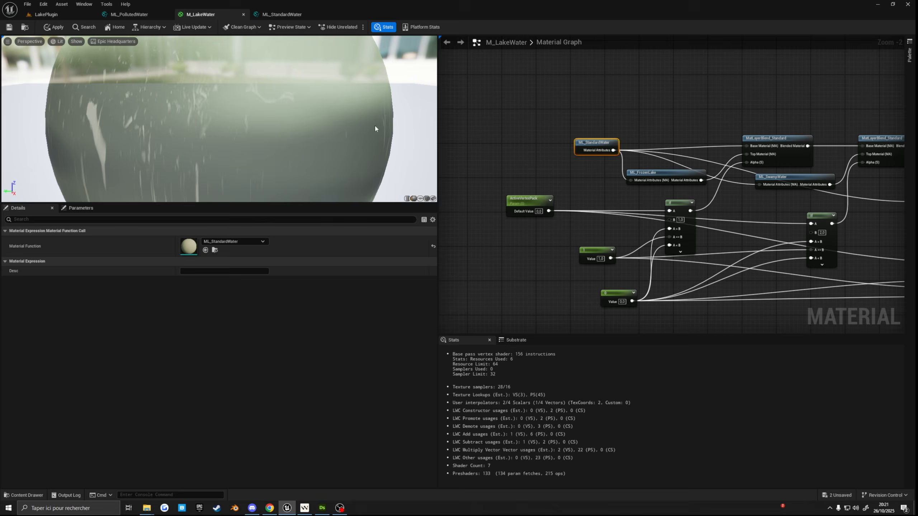
- Examine the chain of blended water layers in the M_LakeWater graph and move the ML_StandardWater node away from them
right_click_drag(631, 162, 556, 165)
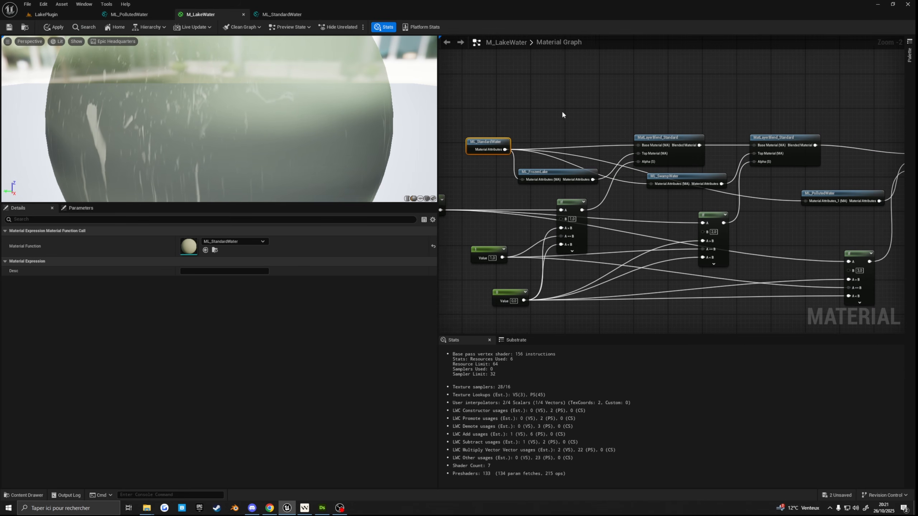
right_click_drag(629, 124, 652, 133)
scroll(711, 181, "down", 3)
scroll(714, 186, "up", 4)
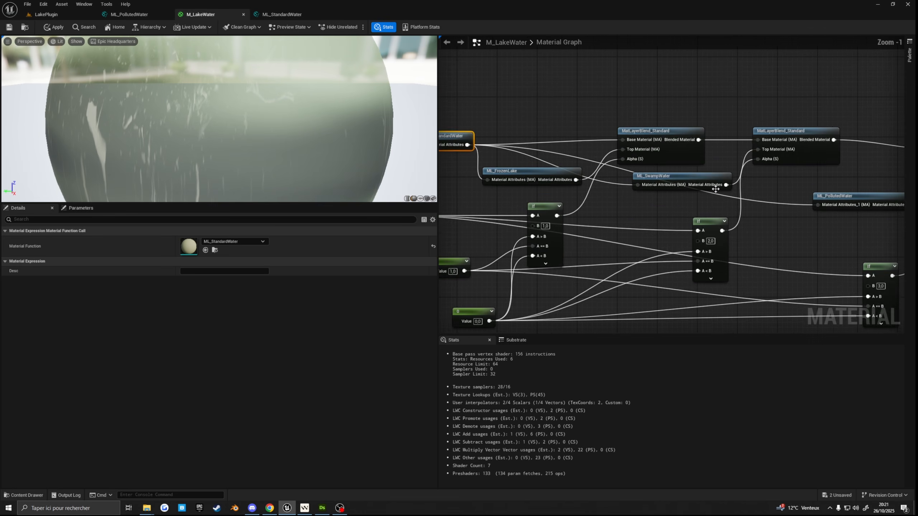
right_click_drag(716, 189, 775, 210)
left_click_drag(589, 179, 546, 176)
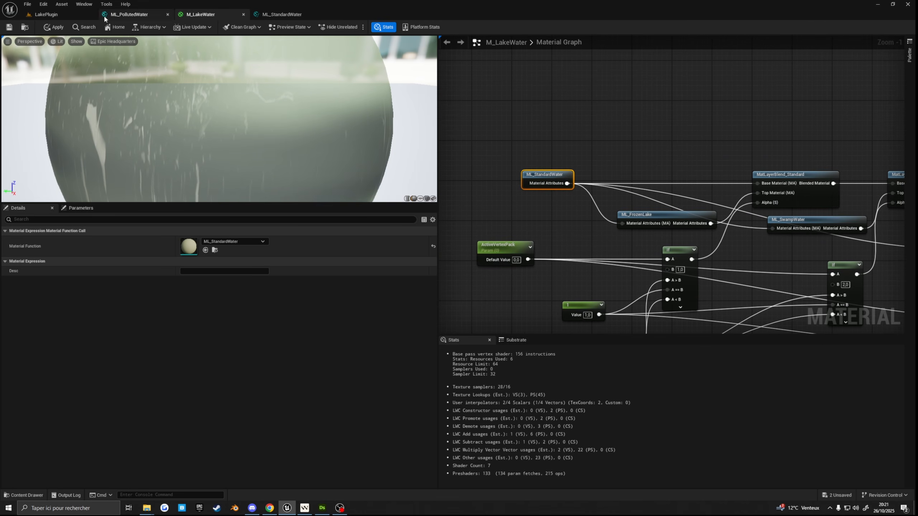
- Look at the lake surface in the LakePlugin level again
left_click(47, 15)
mouse_move(499, 275)
right_mouse_down()
mouse_move(527, 235)
mouse_move(693, 262)
mouse_move(697, 271)
mouse_move(699, 203)
mouse_move(806, 206)
mouse_move(697, 202)
mouse_move(698, 222)
mouse_move(699, 197)
mouse_move(491, 129)
right_mouse_up()
scroll(441, 262, "down", 2)
- Go back to the M_LakeWater graph, reposition the ML_PollutedWater node and open its material layer
left_click(201, 14)
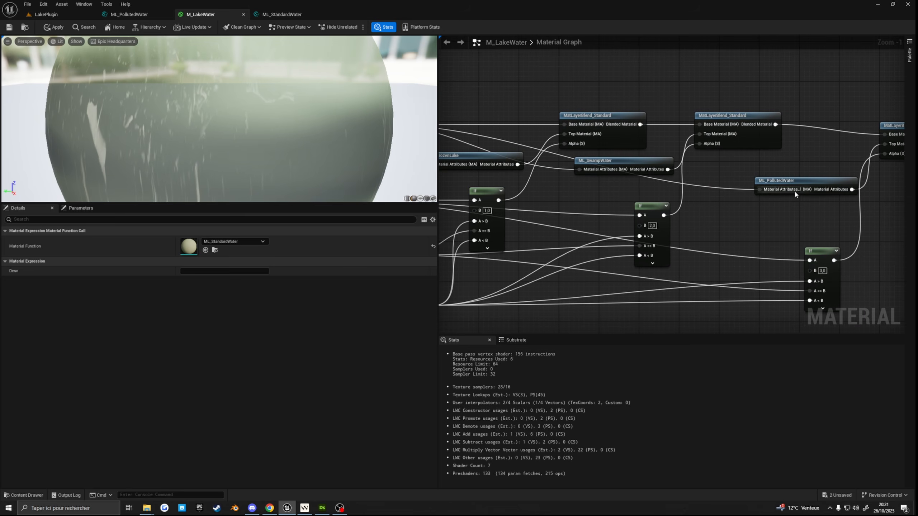
left_click_drag(788, 185, 763, 186)
right_click_drag(776, 219, 615, 208)
left_click_drag(598, 173, 617, 168)
double_click(641, 173)
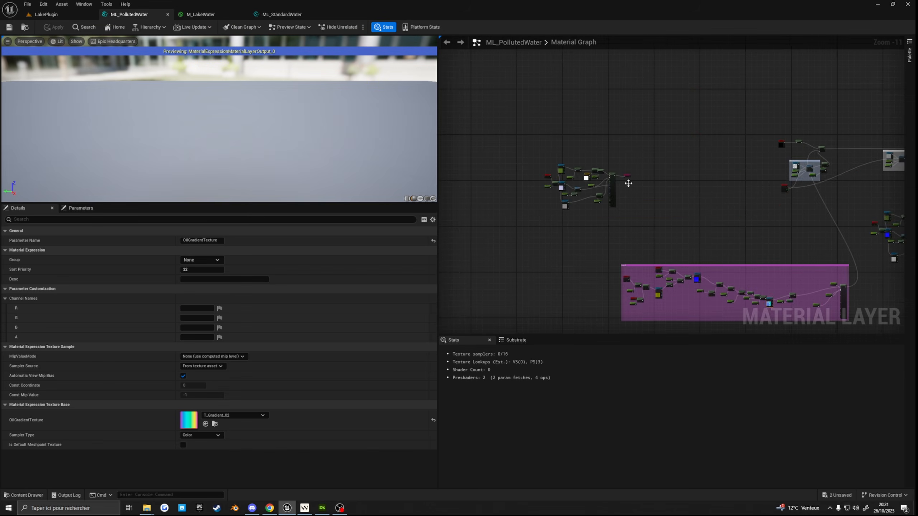
- Examine the CrudeOil group and how it connects to the rest of the ML_PollutedWater graph
scroll(649, 139, "up", 3)
scroll(651, 136, "down", 3)
right_click_drag(535, 264, 622, 183)
scroll(622, 183, "up", 5)
right_click_drag(750, 97, 655, 182)
scroll(655, 182, "down", 4)
scroll(609, 177, "up", 5)
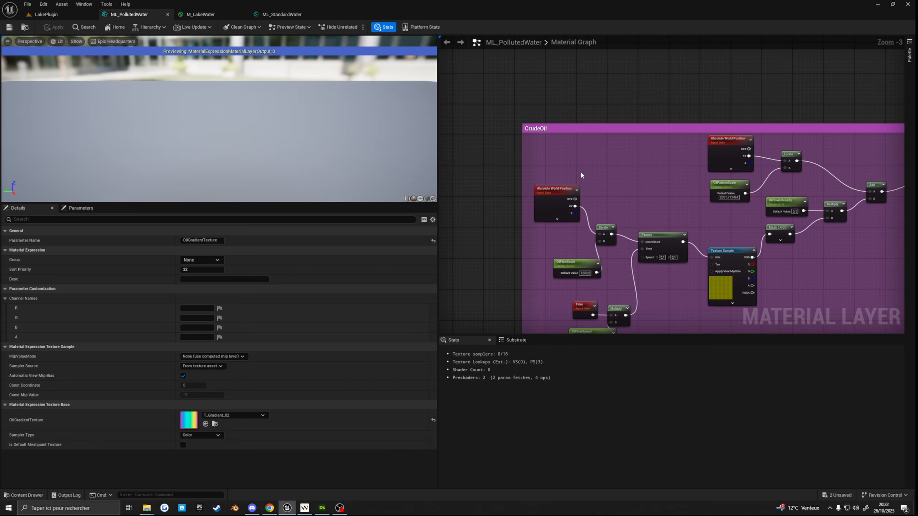
scroll(680, 124, "down", 3)
right_click_drag(838, 62, 640, 213)
scroll(658, 200, "down", 4)
right_click_drag(777, 135, 745, 153)
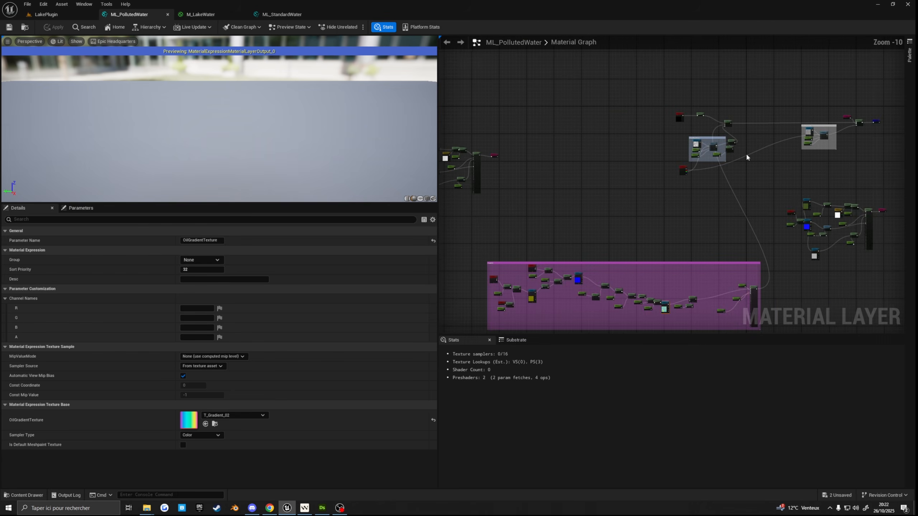
- Reposition the Vertex Color node below the BlendMaskNenu group
scroll(747, 152, "up", 6)
right_click_drag(516, 199, 595, 178)
left_click_drag(594, 177, 608, 186)
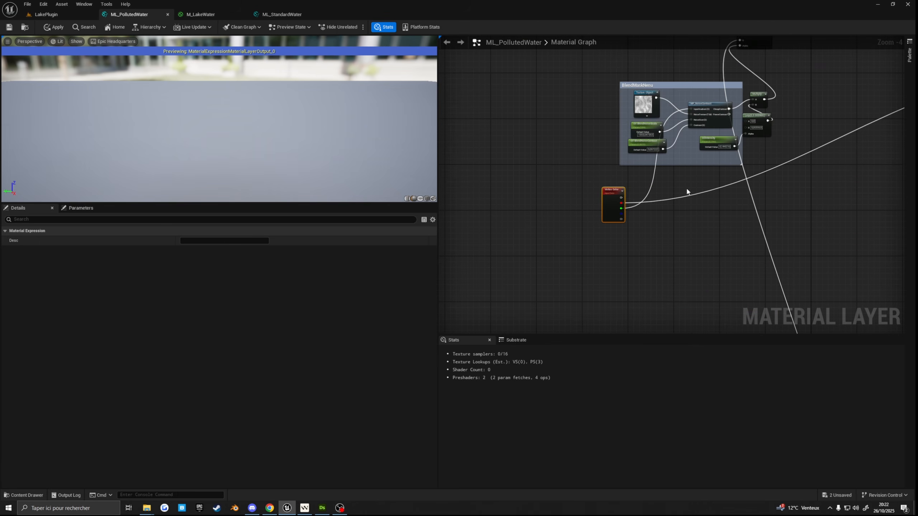
- Examine how the vertex color, noise texture and blend parameters feed MF_NoiseContrast in the BlendMaskNenu group
scroll(668, 206, "up", 2)
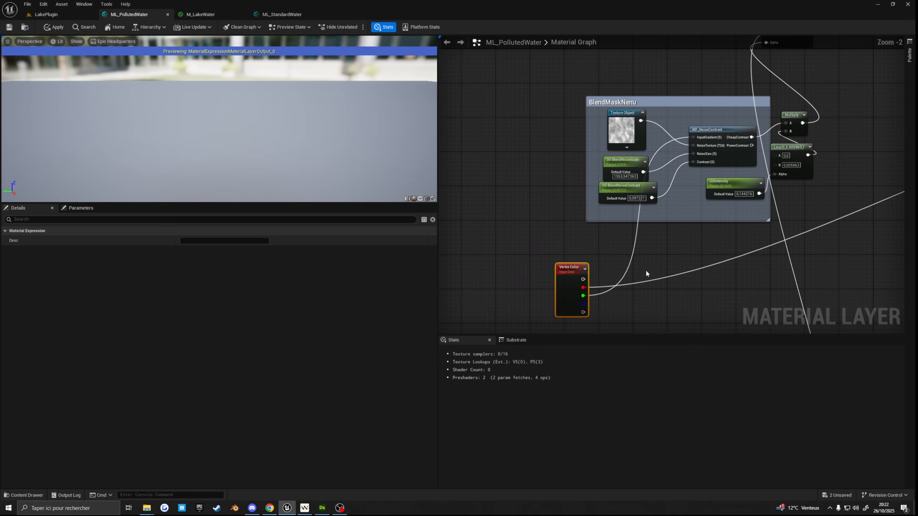
right_click_drag(645, 269, 627, 264)
scroll(635, 197, "down", 4)
scroll(658, 161, "up", 6)
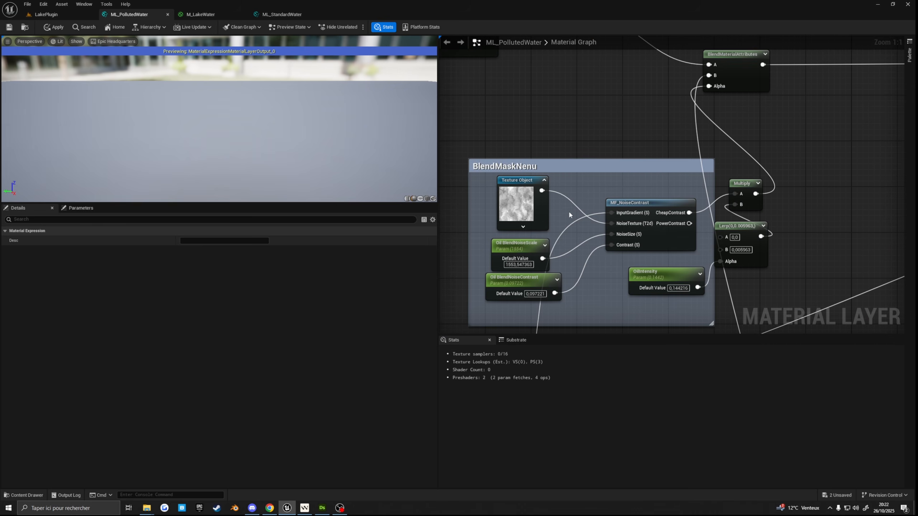
right_click_drag(584, 241, 625, 234)
scroll(574, 248, "down", 2)
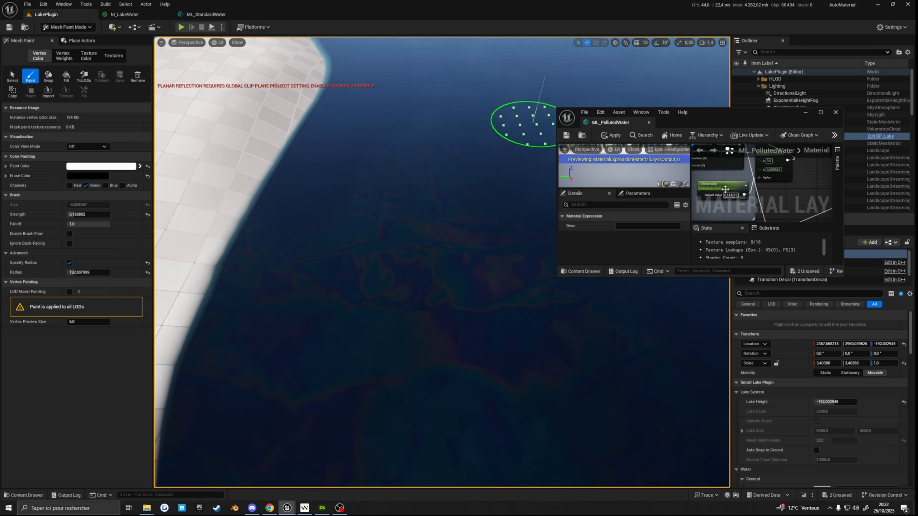
- Set the OilIntensity parameter's default value to 1.0
left_click(725, 189)
left_click_drag(623, 245, 650, 245)
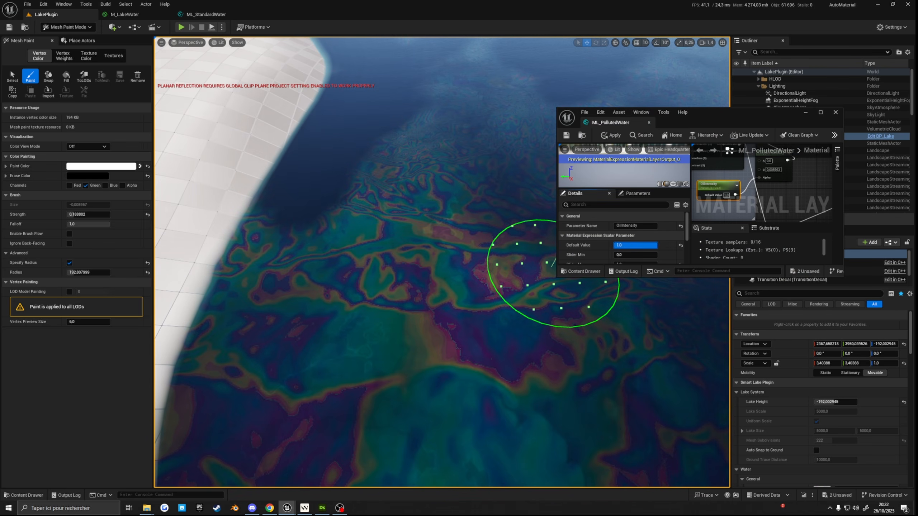
- Inspect the Texture Object holding the oil mask and compare it with the oil edges on the lake
scroll(725, 196, "down", 3)
scroll(737, 188, "up", 5)
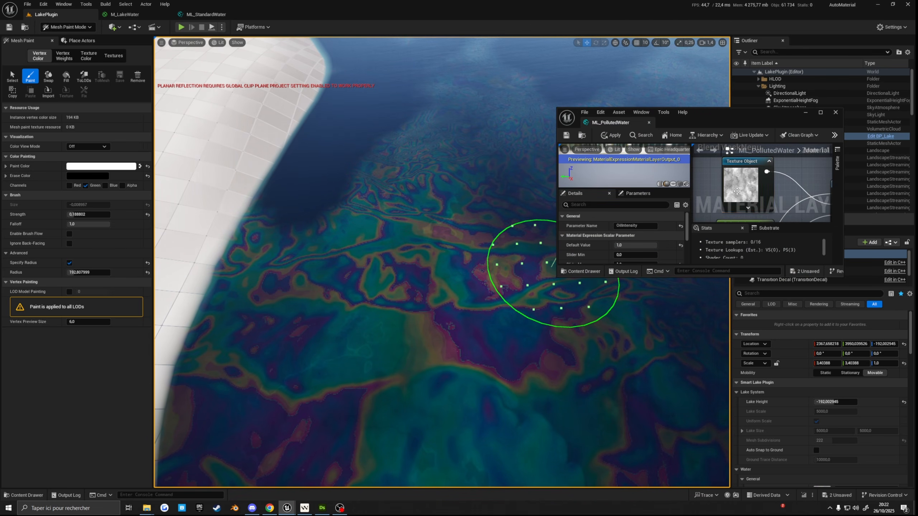
left_click(737, 190)
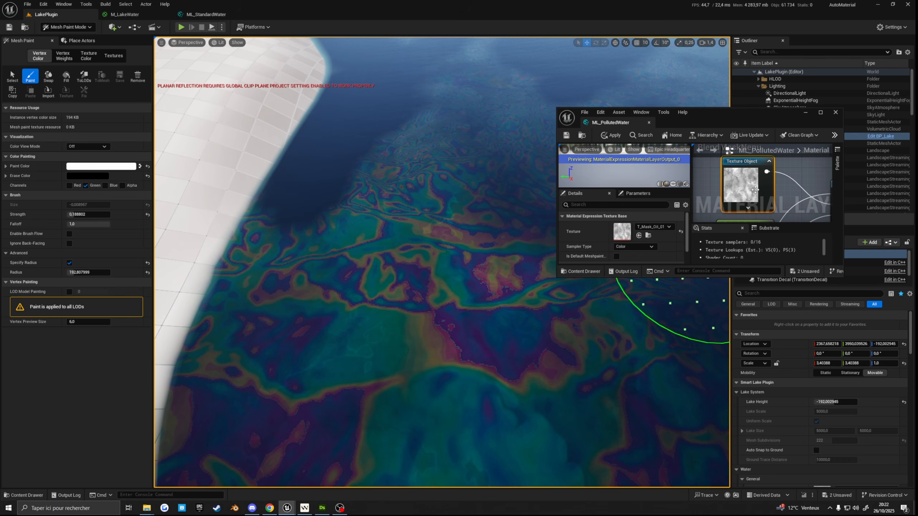
right_click_drag(755, 191, 720, 148)
scroll(740, 180, "down", 2)
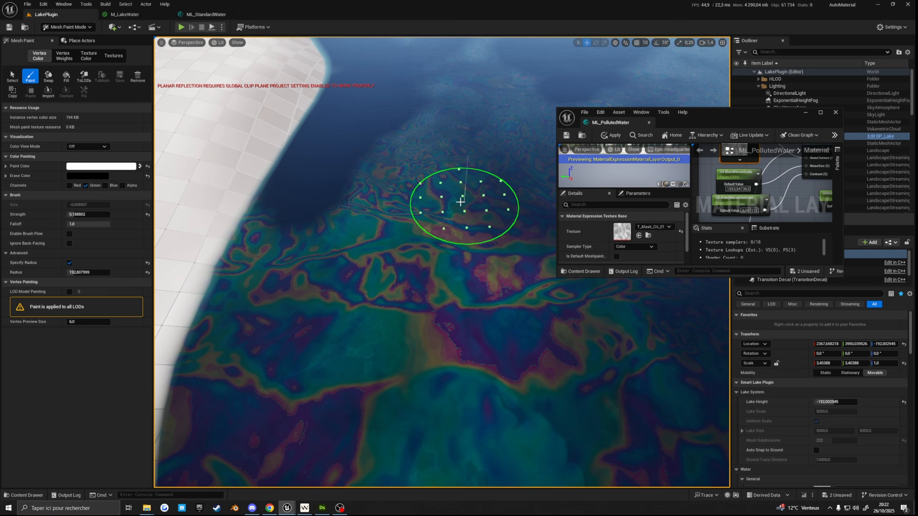
mouse_move(394, 170)
right_mouse_down()
mouse_move(375, 282)
mouse_move(463, 269)
right_mouse_up()
right_click_drag(459, 197, 446, 233)
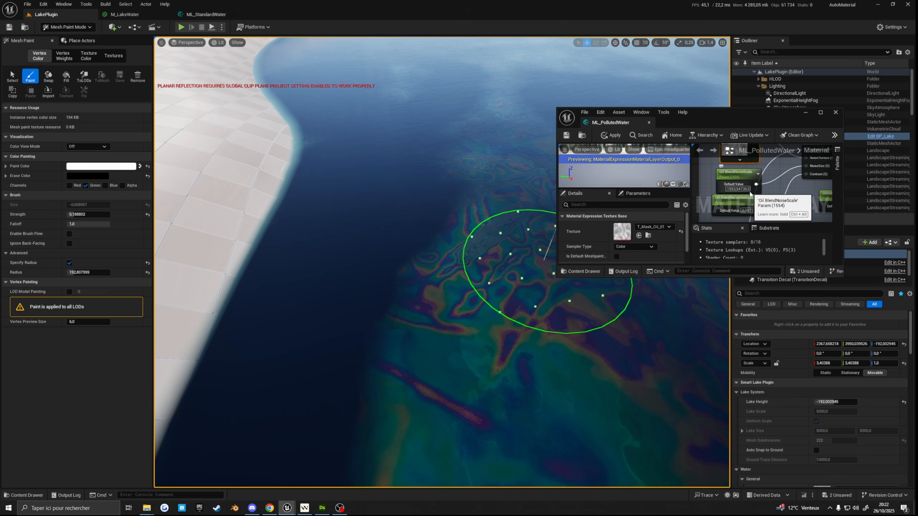
- Set the default value of Oil BlendNoiseScale to 1930,972656 and of Oil BlendNoiseContrast to 1,958625
left_click(740, 164)
left_click_drag(626, 245, 654, 245)
left_click(735, 207)
- View the whole lake from farther away to check the oil patches' distribution and edges
key("s")
right_click_drag(485, 216, 509, 179)
scroll(715, 185, "down", 2)
scroll(748, 176, "up", 3)
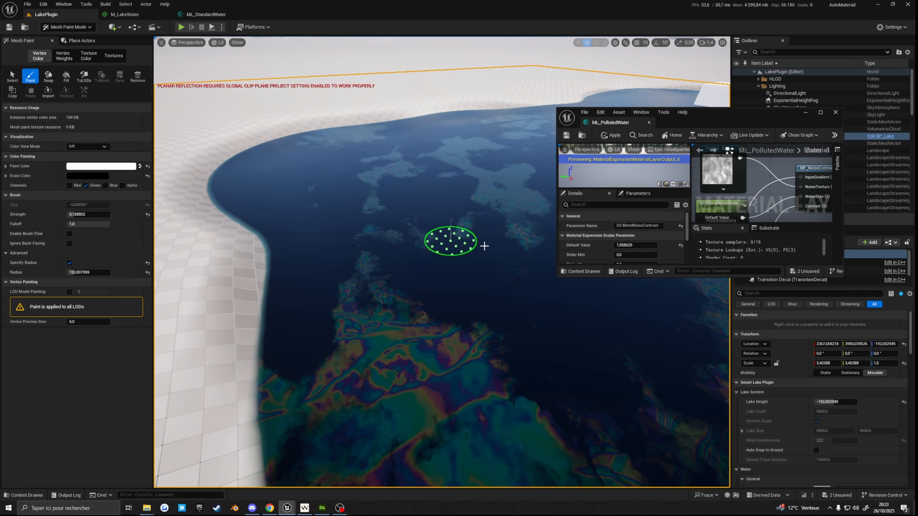
right_click_drag(437, 288, 477, 269)
key("s")
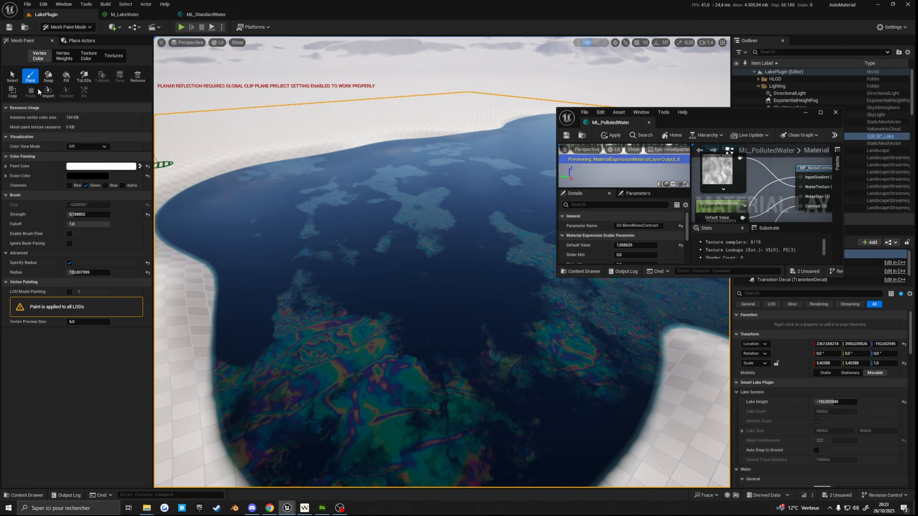
- Maximize the ML_PollutedWater window and slightly reposition the MF_NoiseContrast node in the BlendMaskNenu group
scroll(752, 179, "up", 1)
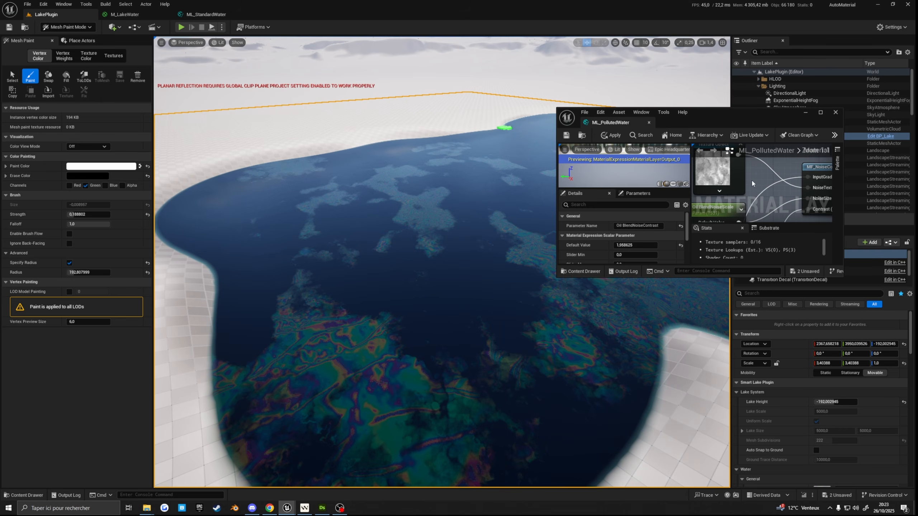
left_click(820, 113)
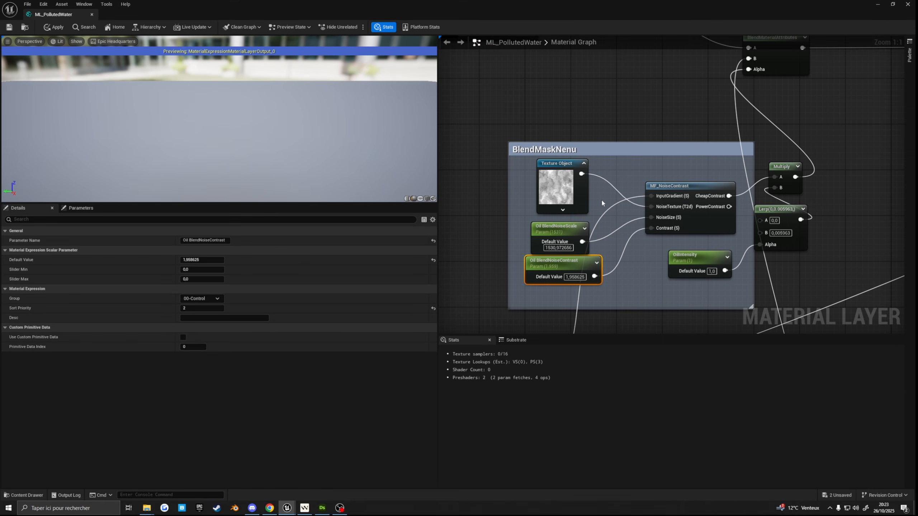
mouse_move(679, 191)
left_mouse_down()
mouse_move(692, 191)
mouse_move(673, 198)
left_mouse_up()
scroll(681, 191, "down", 6)
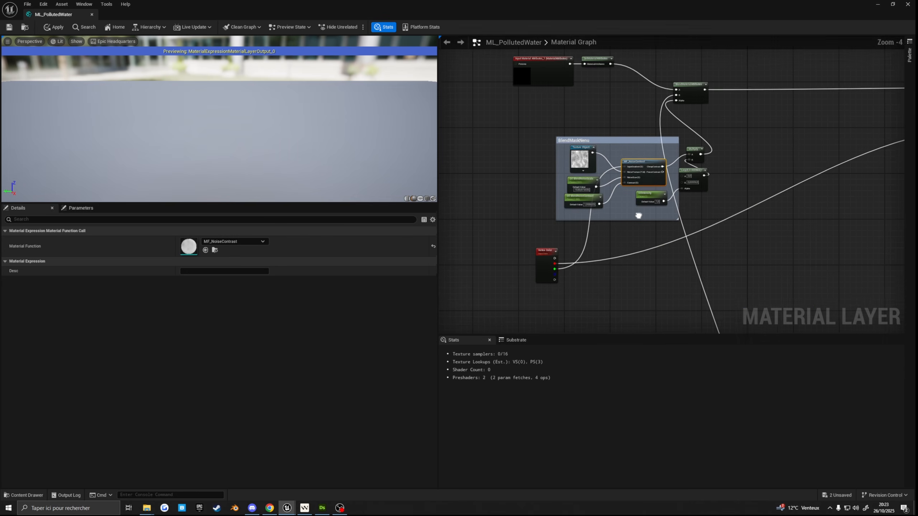
- Move the Absolute World Position node and the OilFlowScale parameter beside the flow branch's Divide node in the CrudeOil group
scroll(653, 191, "up", 5)
scroll(622, 193, "down", 2)
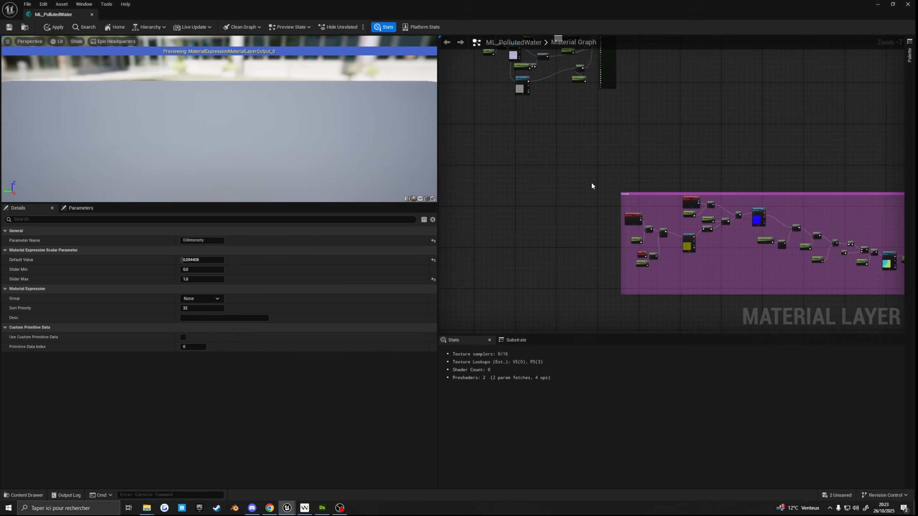
scroll(723, 190, "up", 5)
right_click_drag(591, 183, 597, 158)
right_click_drag(608, 199, 587, 177)
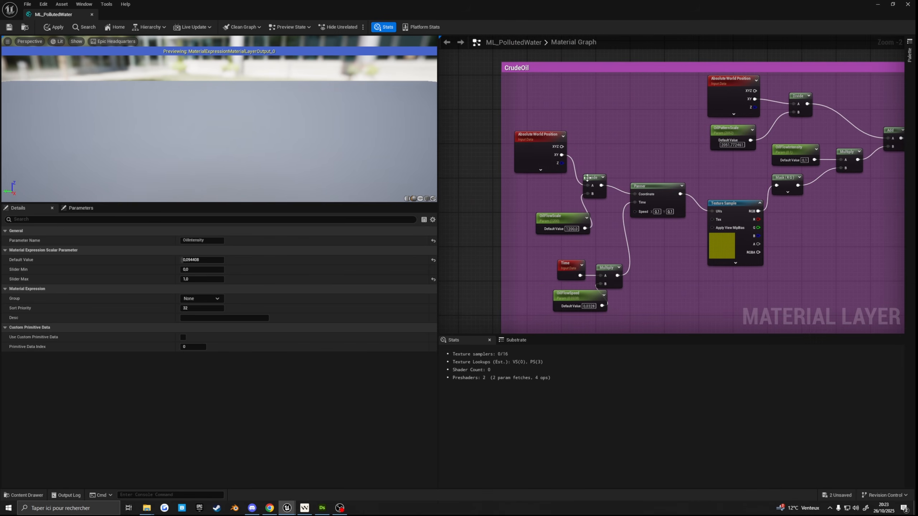
left_click_drag(535, 141, 534, 155)
left_click_drag(546, 220, 535, 153)
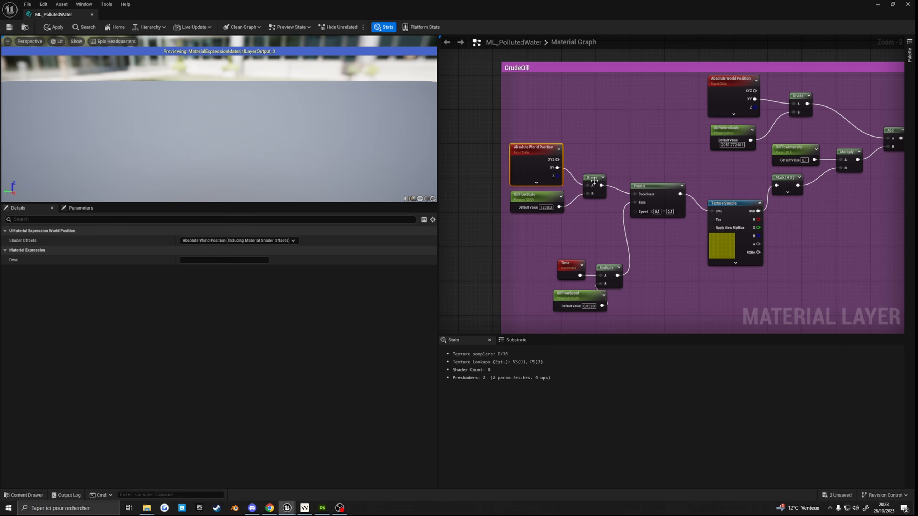
- Reposition the Divide and OilFlowScale nodes and bring the Texture Sample closer to the Panner
left_click_drag(594, 180, 607, 184)
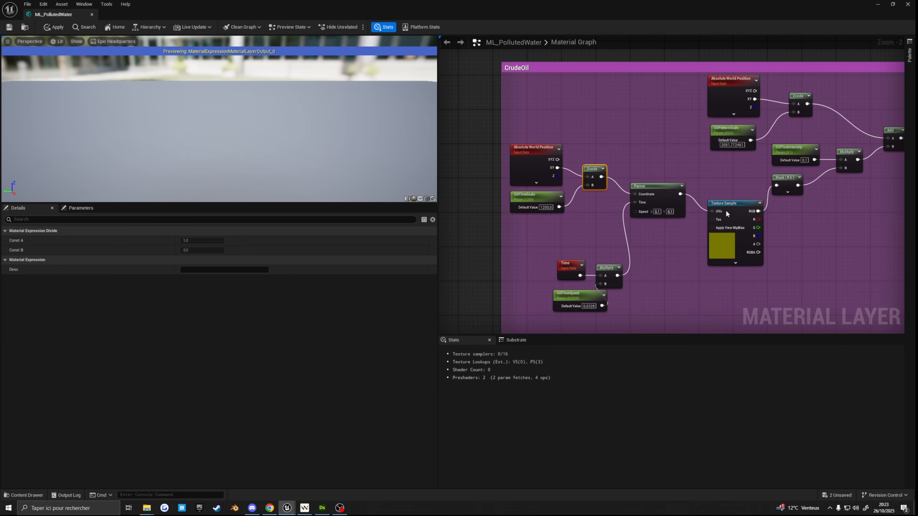
left_click_drag(726, 213, 713, 200)
left_click(540, 202)
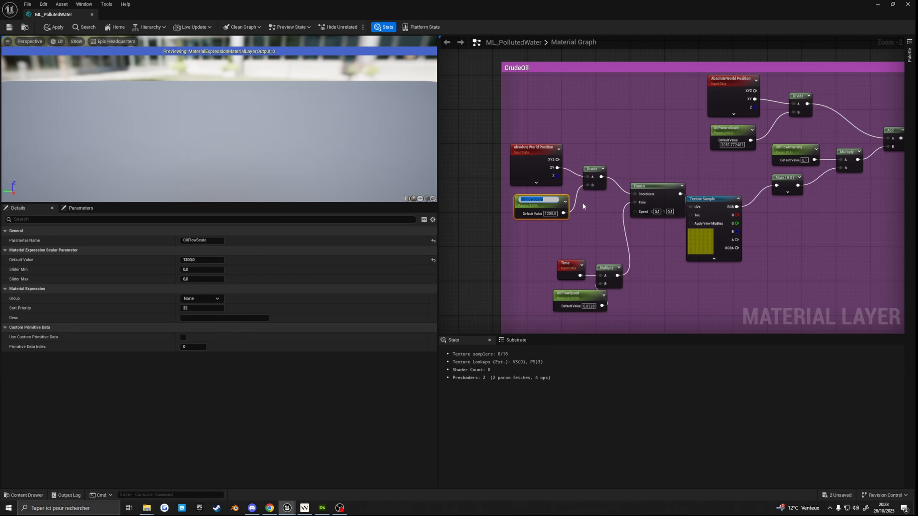
left_click(582, 204)
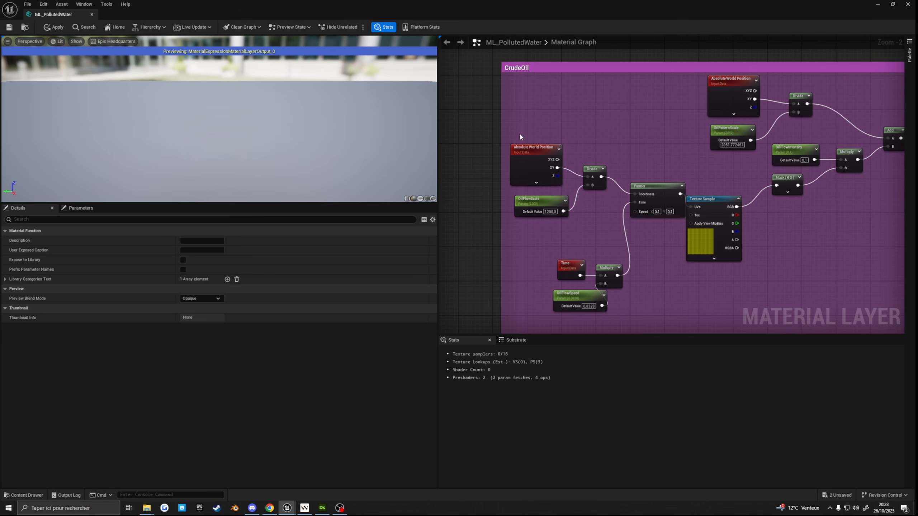
left_click_drag(580, 216, 593, 214)
- Add a TexCoord node above the Absolute World Position node and delete it
right_click(573, 121)
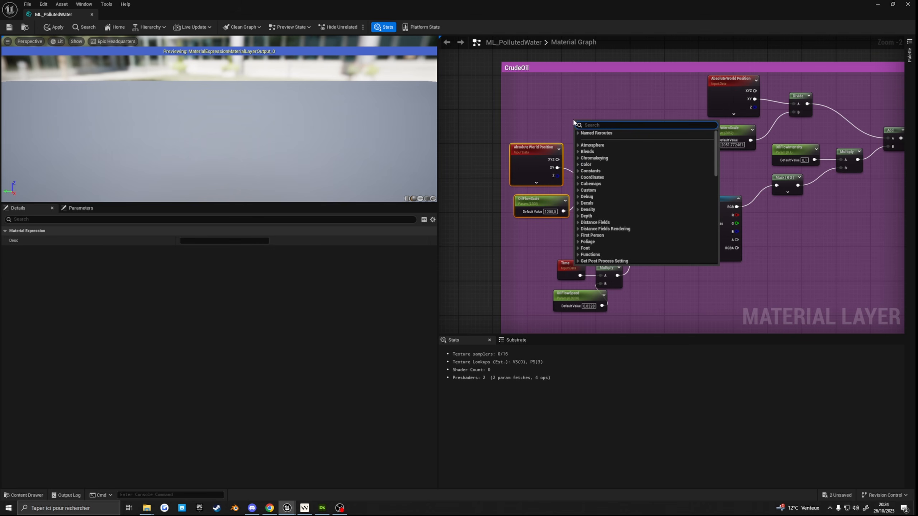
type("coord")
left_click(603, 140)
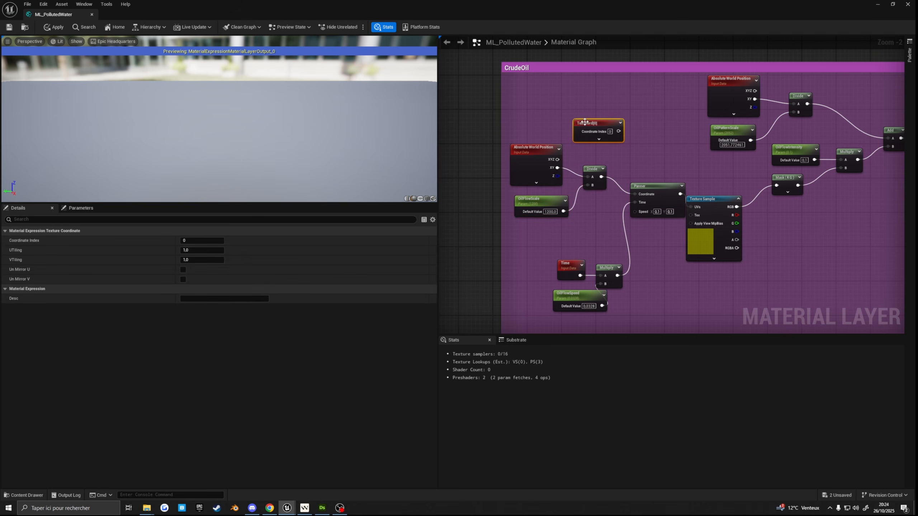
left_click_drag(586, 124, 570, 104)
key("Delete")
- Inspect the flow map's Texture Sample node and view the whole lake to judge how the flow map tiles
scroll(758, 204, "down", 3)
right_click_drag(758, 204, 140, 220)
scroll(552, 214, "up", 4)
scroll(552, 215, "down", 3)
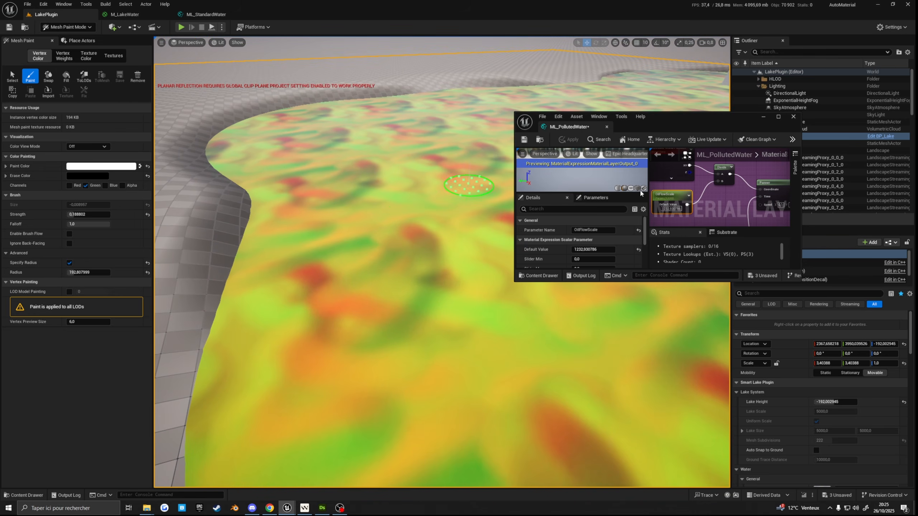
right_click_drag(711, 189, 686, 189)
scroll(697, 192, "down", 4)
scroll(723, 196, "up", 5)
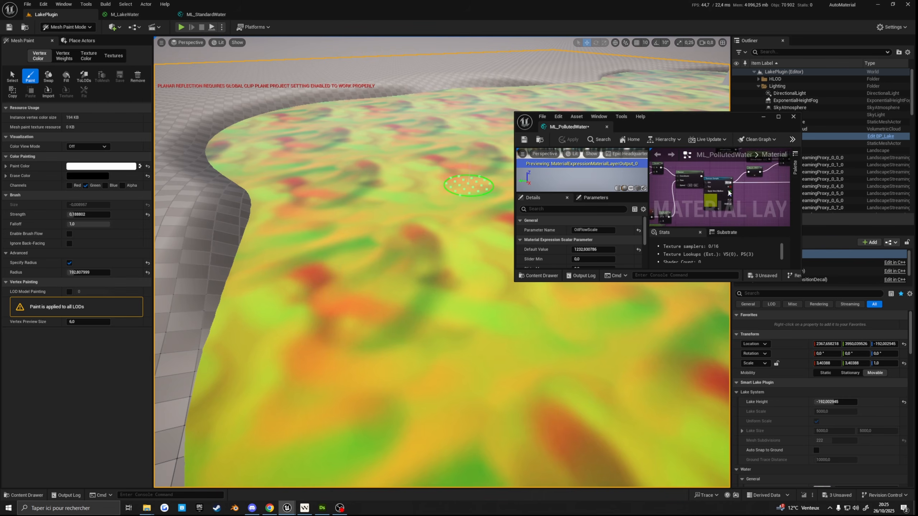
left_click(723, 196)
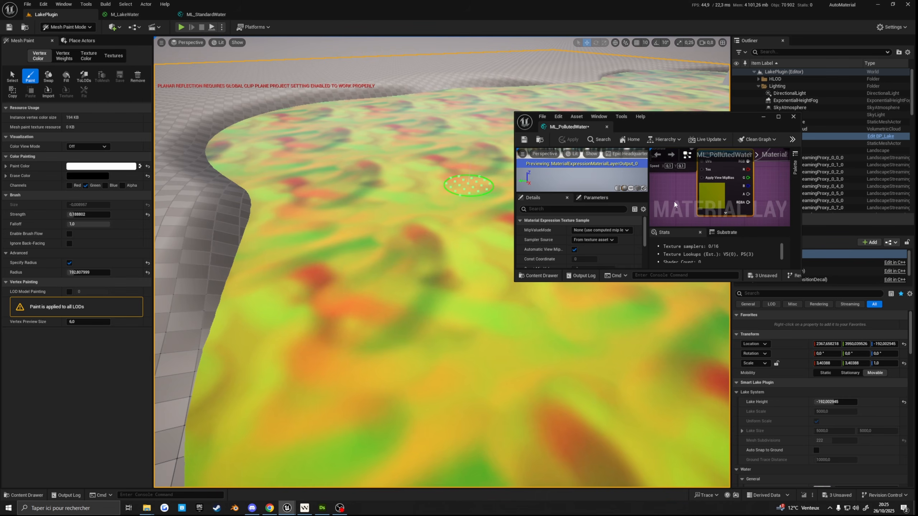
key("s")
right_click_drag(313, 269, 309, 258)
scroll(313, 263, "up", 5)
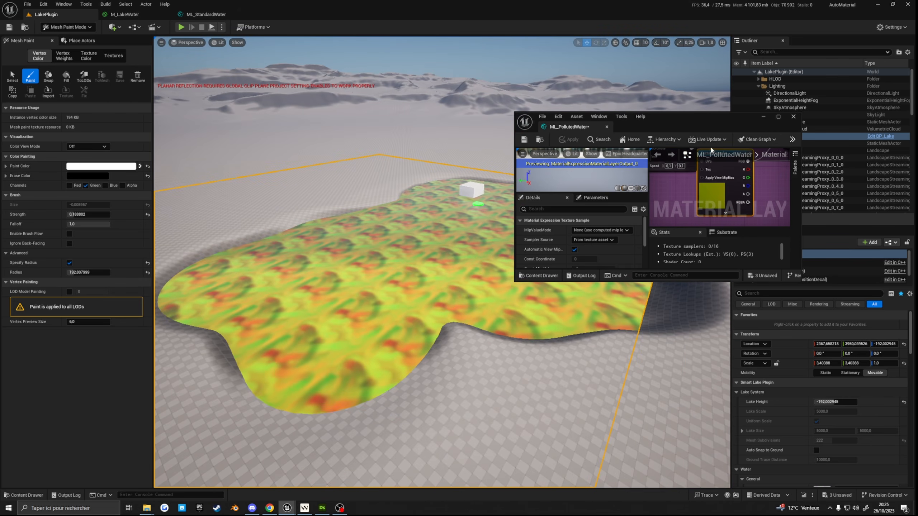
- Minimize the ML_PollutedWater window, switch the level editor to Selection Mode and frame the whole lake
left_click(762, 117)
left_click(778, 129)
left_click(777, 137)
key("d")
mouse_move(596, 217)
right_mouse_down()
mouse_move(535, 214)
mouse_move(571, 209)
right_mouse_up()
key("s")
left_click(617, 57)
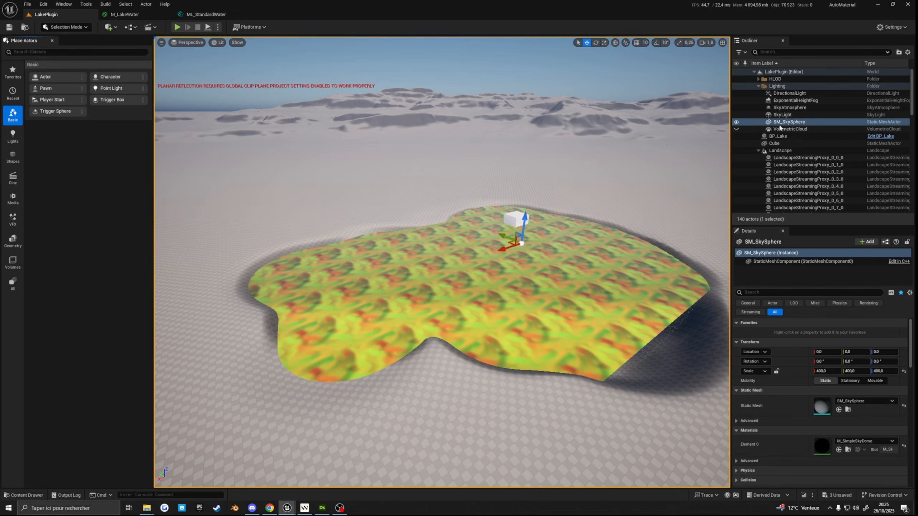
- Move BP_Lake along Y and rescale it in X and Y to 3,342752
left_click(778, 136)
left_click_drag(404, 227, 413, 238)
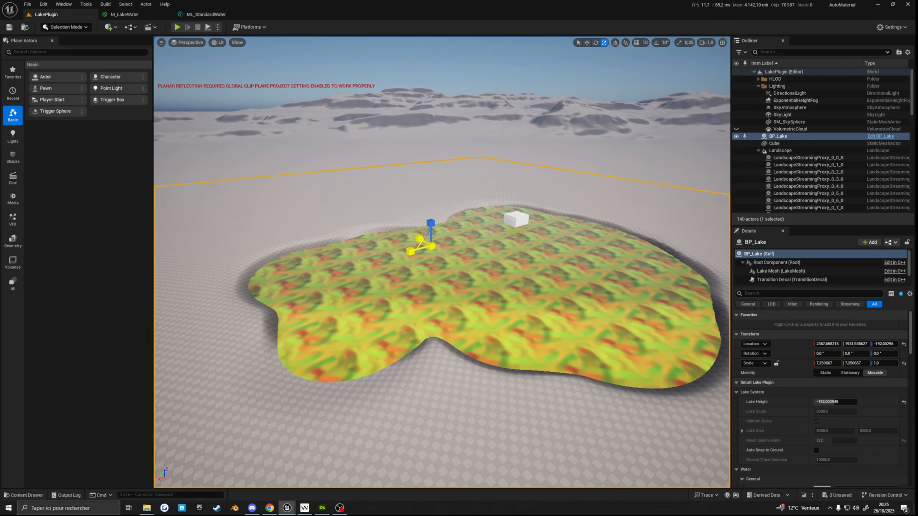
left_click_drag(421, 245, 431, 245)
right_click_drag(431, 245, 383, 235)
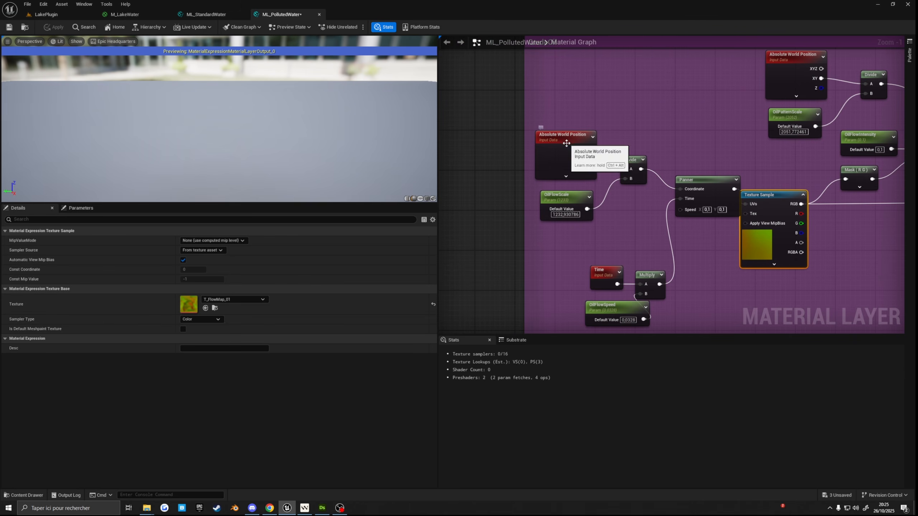
- Reposition the OilFlowScale parameter and the Panner node in the ML_PollutedWater graph
mouse_move(564, 203)
left_mouse_down()
mouse_move(584, 204)
mouse_move(568, 196)
left_mouse_up()
right_click_drag(679, 232, 603, 238)
left_click_drag(621, 184, 606, 184)
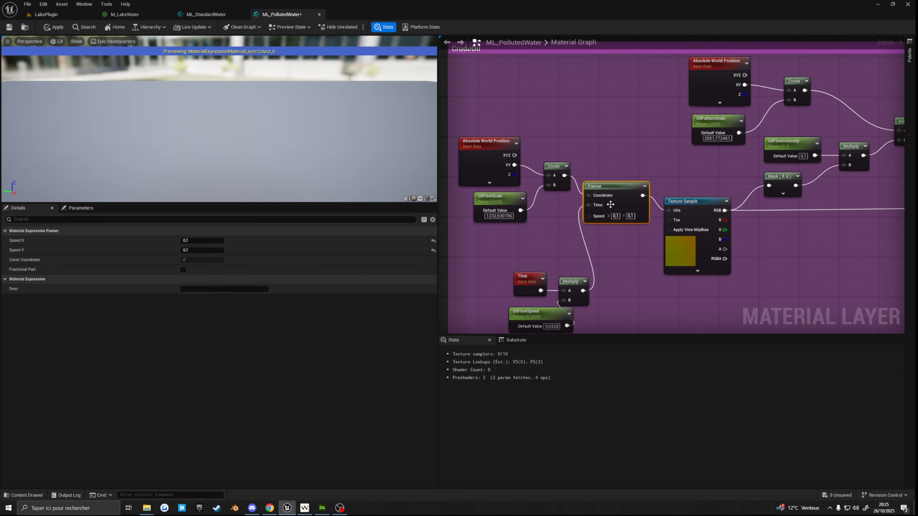
right_click_drag(608, 225, 616, 216)
mouse_move(619, 180)
left_mouse_down()
mouse_move(637, 168)
mouse_move(627, 169)
left_mouse_up()
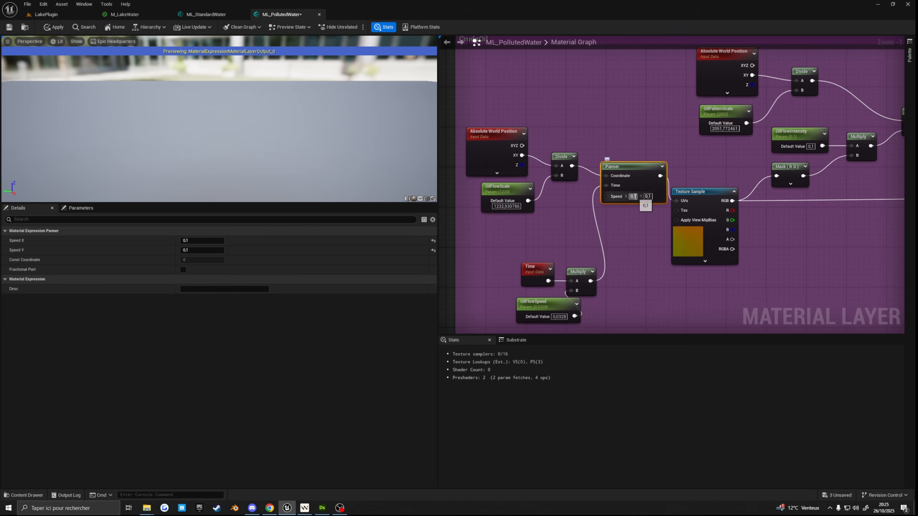
- Arrange the Time, OilFlowSpeed and Multiply nodes below OilFlowScale and reposition the Panner and Texture Sample
right_click_drag(612, 264, 626, 223)
left_click_drag(629, 303, 585, 205)
left_click(516, 203)
mouse_move(531, 245)
left_mouse_down()
mouse_move(516, 253)
mouse_move(530, 233)
left_mouse_up()
left_click_drag(695, 203, 710, 182)
left_click_drag(653, 126, 647, 155)
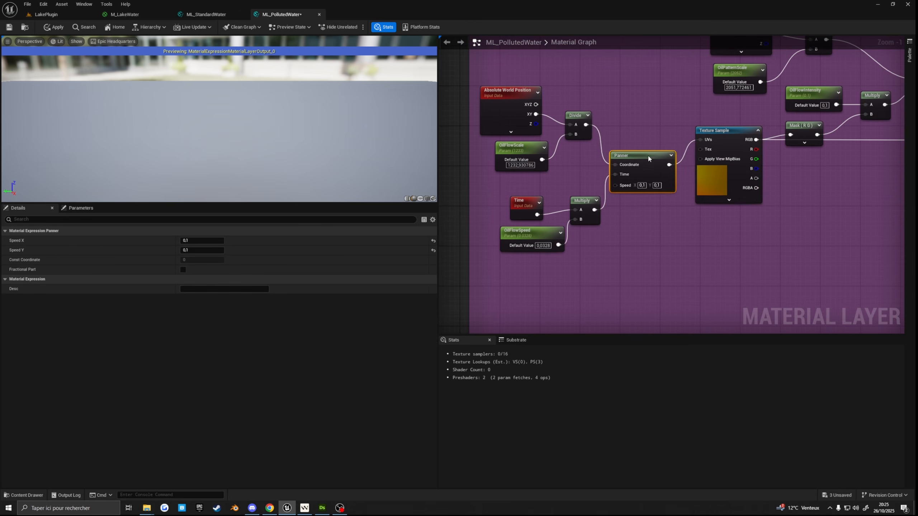
right_click_drag(725, 202, 695, 218)
left_click_drag(691, 201, 708, 219)
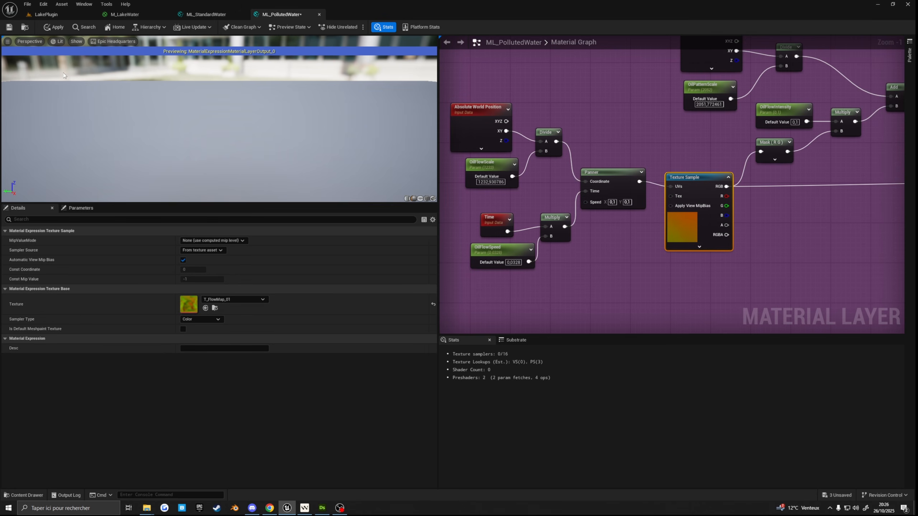
- Float the ML_PollutedWater editor over the lake view and set OilFlowSpeed's default value to 1,734209
left_click_drag(274, 17, 426, 107)
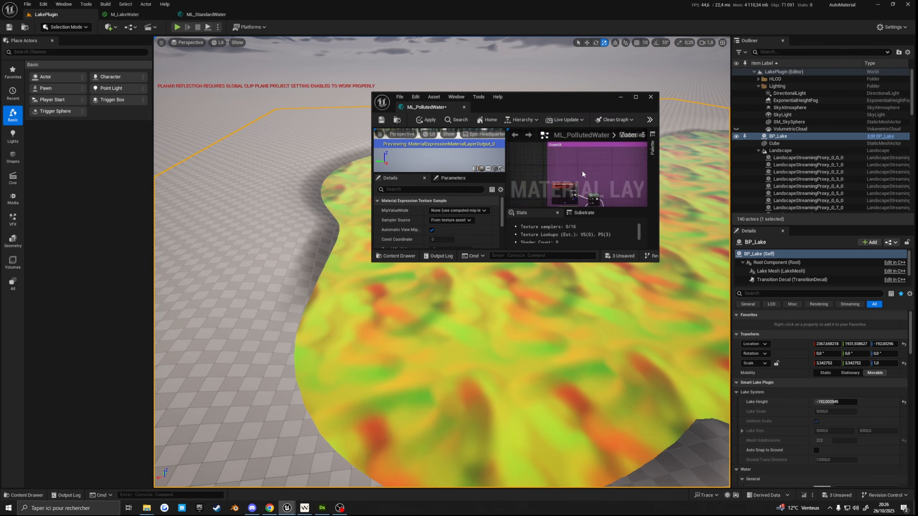
left_click(534, 177)
left_click_drag(435, 230, 473, 230)
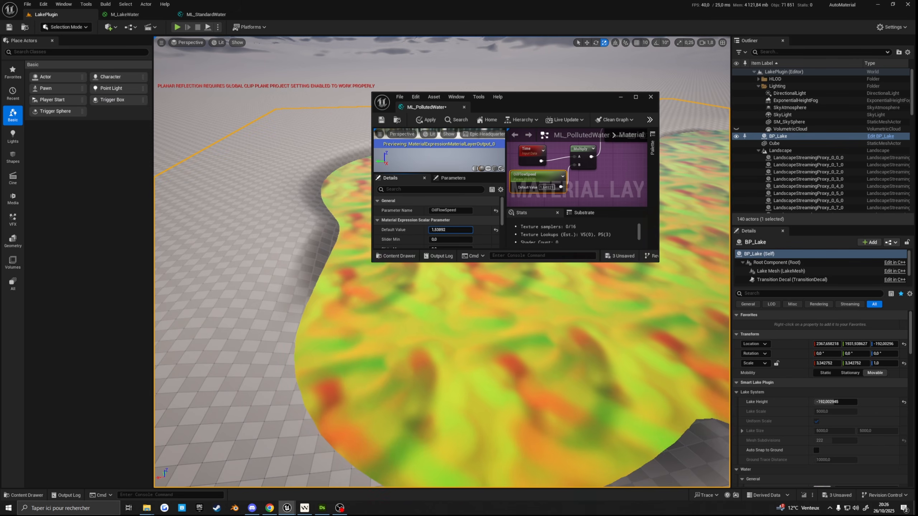
key("w")
mouse_move(426, 318)
right_mouse_down()
mouse_move(430, 340)
mouse_move(430, 318)
right_mouse_up()
- Set OilFlowSpeed's default value to 0,01
left_click(456, 229)
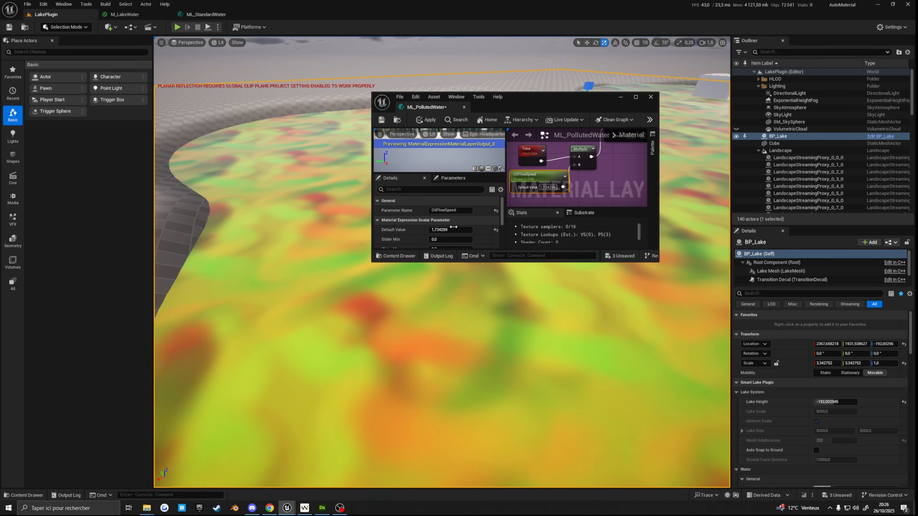
type("0,01")
key("Return")
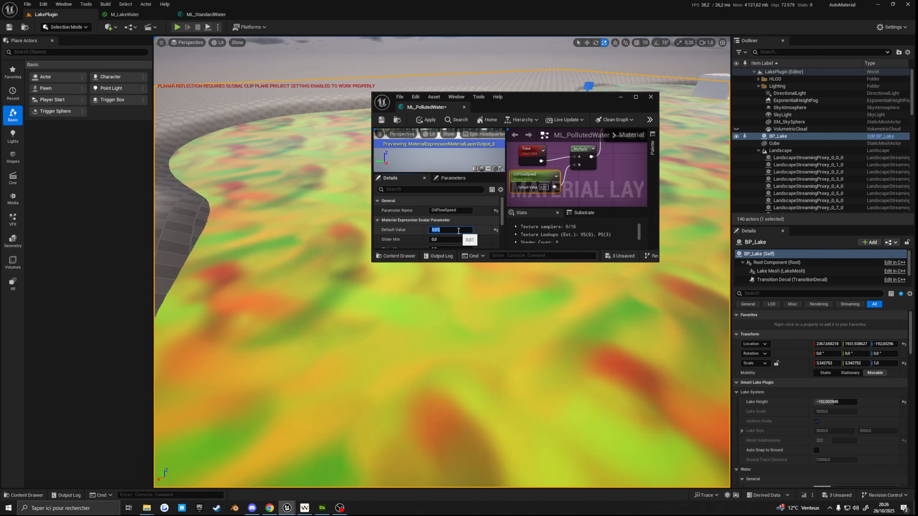
- Maximize the ML_PollutedWater window and examine the flow map's Texture Sample node
right_click_drag(611, 172, 524, 162)
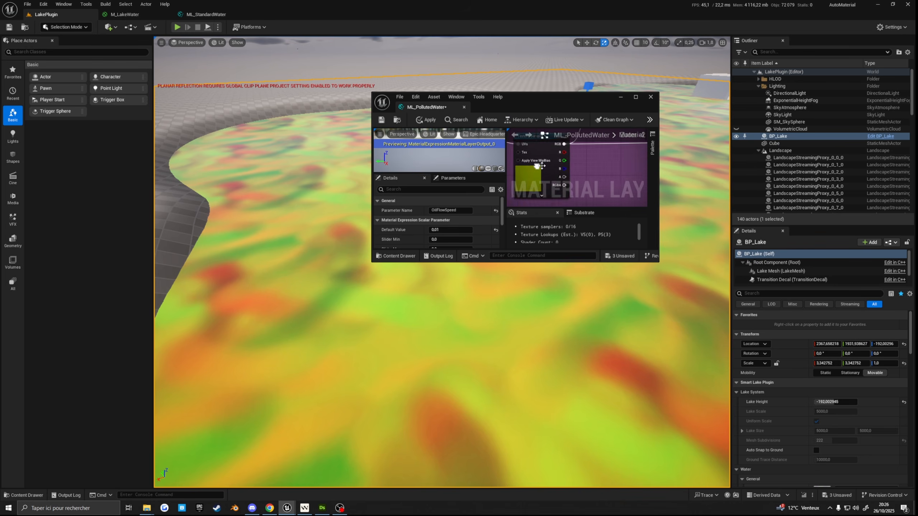
scroll(550, 178, "down", 4)
left_click(636, 96)
right_click_drag(466, 86, 641, 189)
scroll(641, 189, "up", 5)
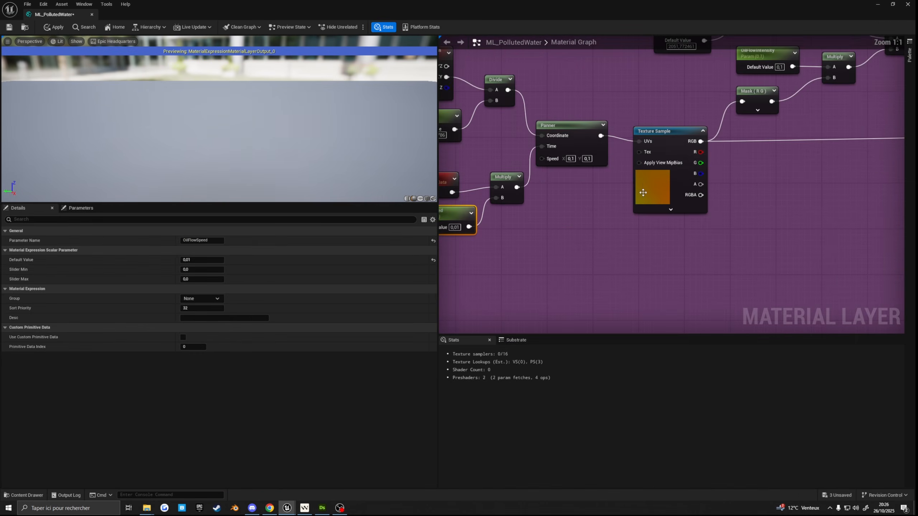
left_click(652, 183)
- Reposition the Mask (R G), Texture Sample and OilPatternTexture nodes in the CrudeOil group
right_click_drag(802, 127, 609, 190)
left_click_drag(574, 167, 579, 184)
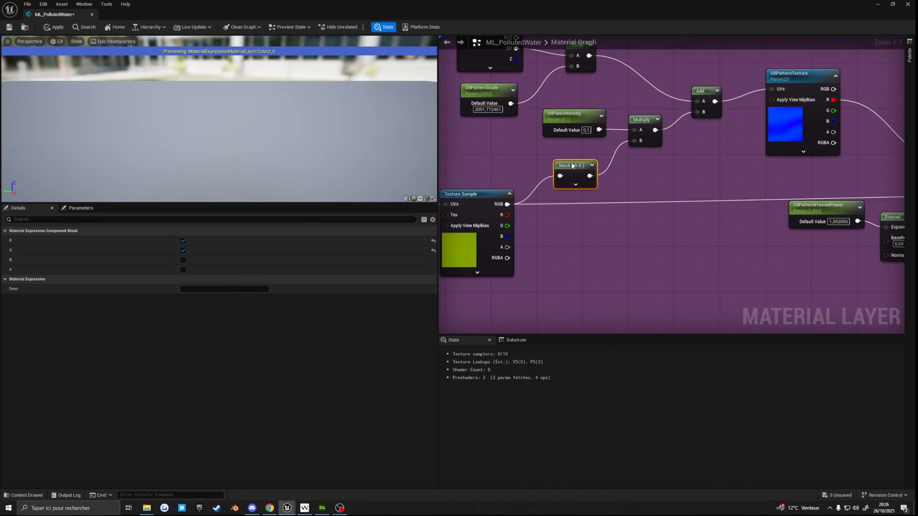
left_click_drag(481, 196, 499, 197)
right_click_drag(588, 169, 563, 190)
left_click_drag(554, 185, 578, 192)
right_click_drag(767, 95, 699, 140)
mouse_move(698, 140)
left_mouse_down()
mouse_move(689, 140)
mouse_move(704, 142)
left_mouse_up()
right_click_drag(608, 212, 670, 203)
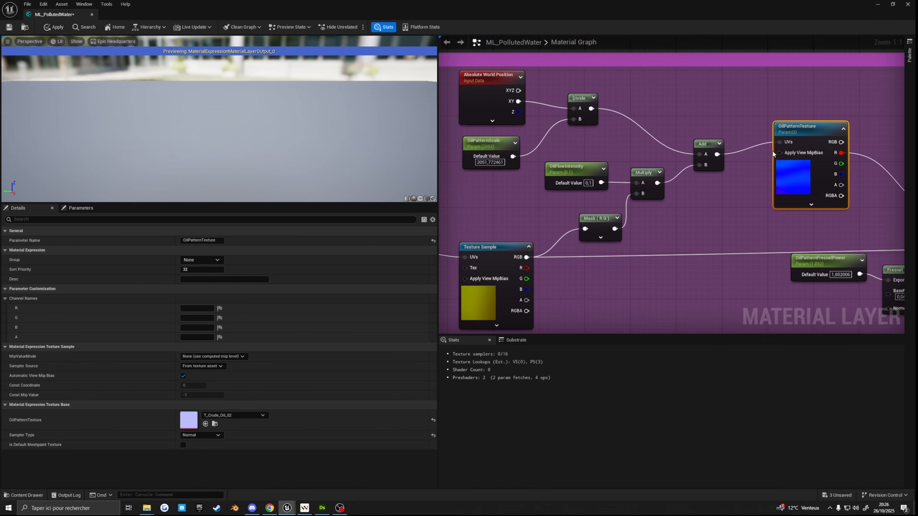
- Set OilFlowSpeed's default value to 1,002 and look closely at the flowing oil pattern on the lake
scroll(653, 249, "down", 8)
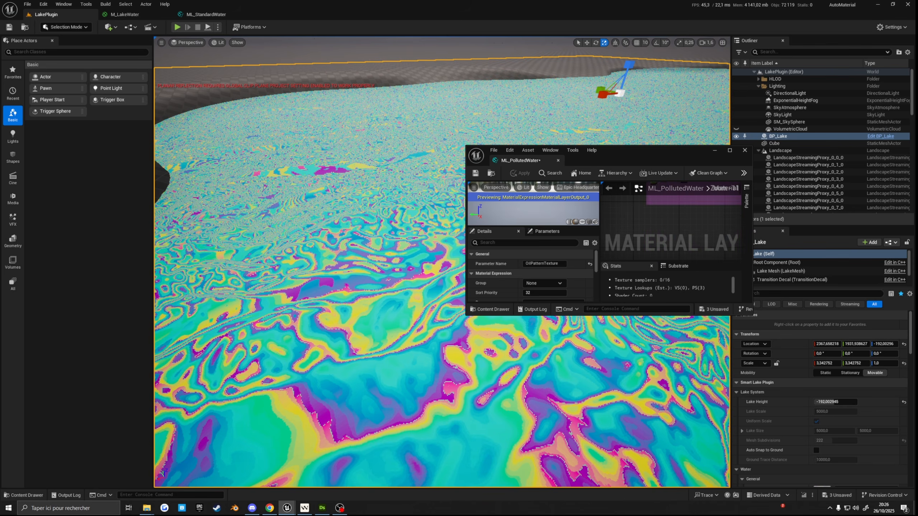
left_click_drag(535, 283, 559, 284)
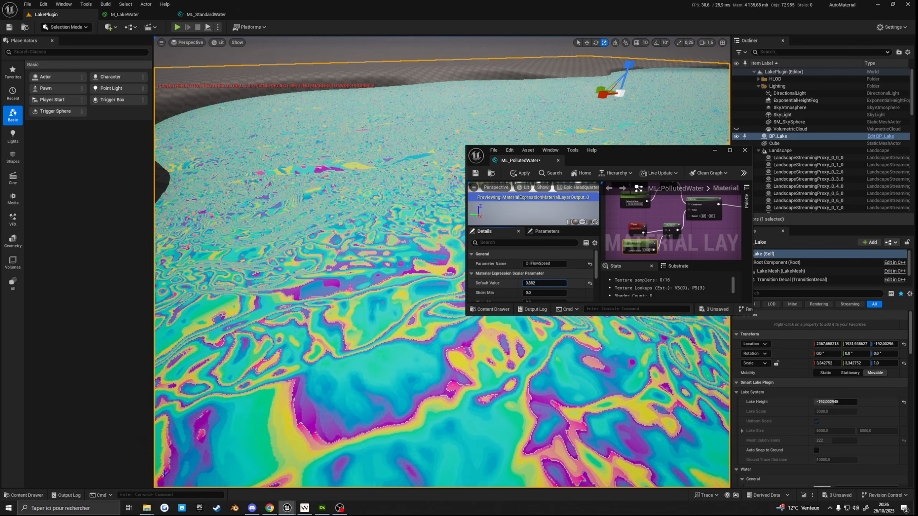
right_click_drag(408, 253, 402, 308)
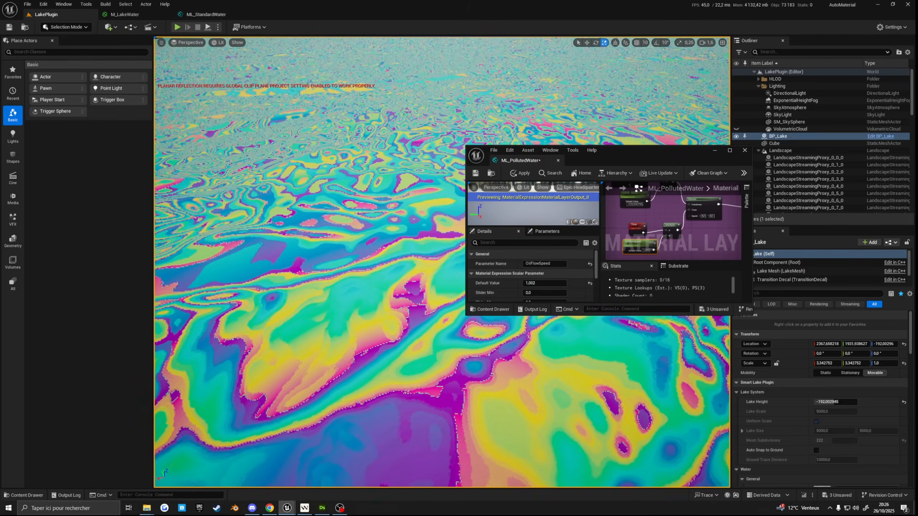
right_click_drag(735, 230, 676, 241)
scroll(676, 240, "down", 1)
right_click_drag(405, 268, 388, 218)
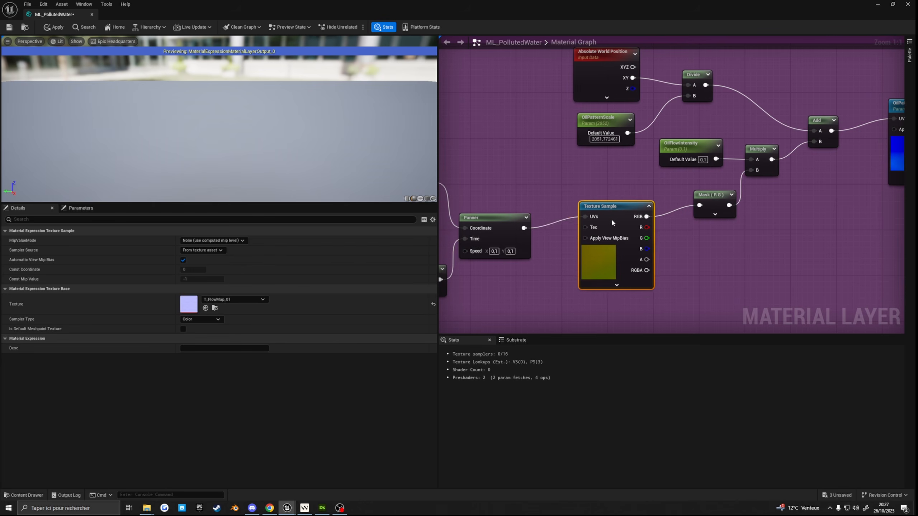
- Align the Texture Sample with the Panner and reposition the Mask (R G) and OilFlowIntensity nodes near the Multiply node
left_click_drag(612, 220, 608, 231)
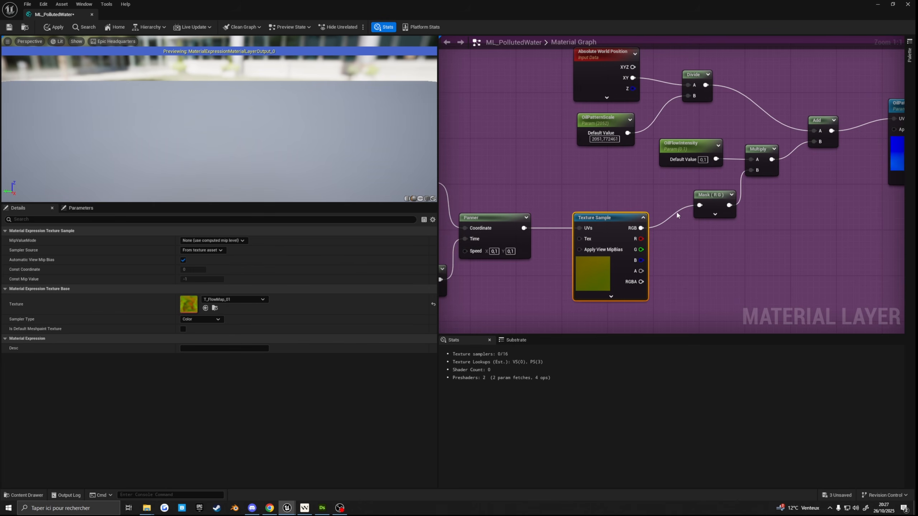
right_click_drag(694, 244, 633, 241)
left_click_drag(656, 190, 644, 205)
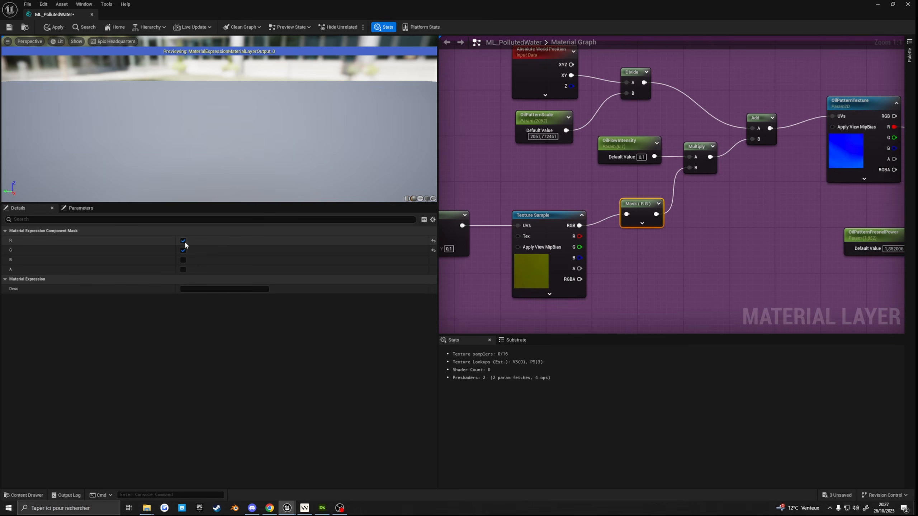
right_click_drag(651, 172, 599, 192)
left_click(648, 173)
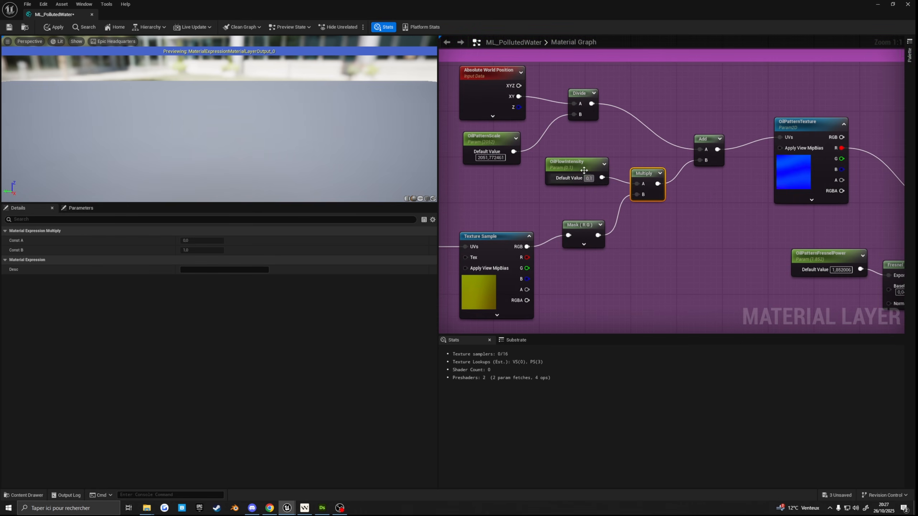
left_click_drag(584, 170, 572, 181)
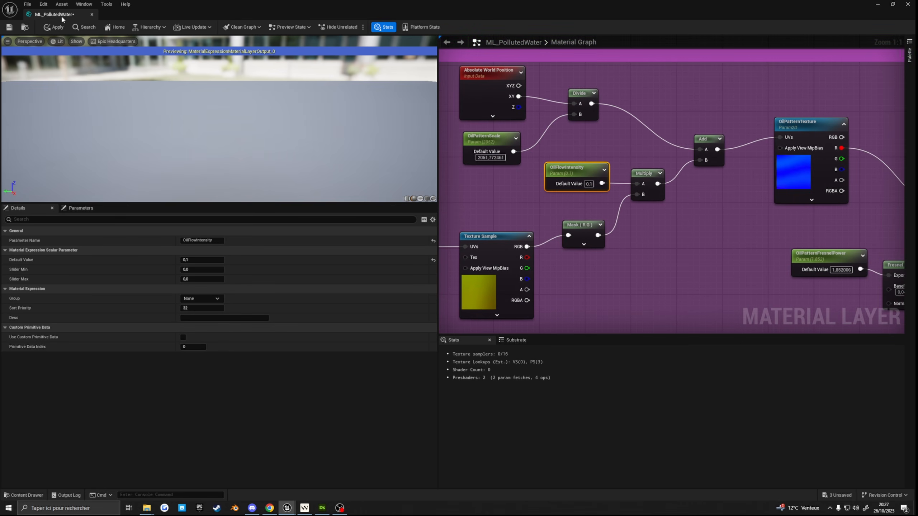
- Float the ML_PollutedWater window over the lake view and raise OilFlowIntensity's default value to 1,214422
left_click_drag(62, 18, 588, 123)
right_click_drag(693, 189, 732, 142)
left_click(714, 161)
left_click_drag(591, 244, 611, 243)
- Set OilFlowIntensity's default value to 0,1 and maximize the ML_PollutedWater window
left_click(596, 244)
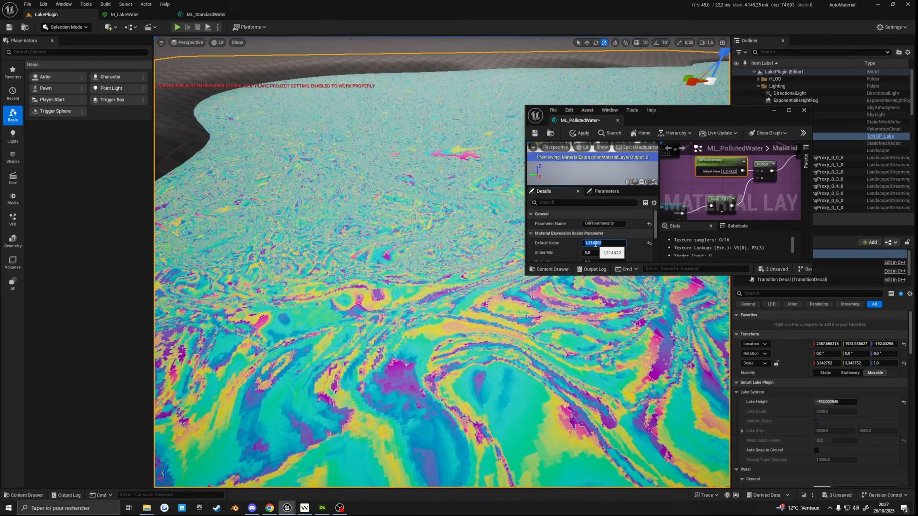
type("0,1")
key("Return")
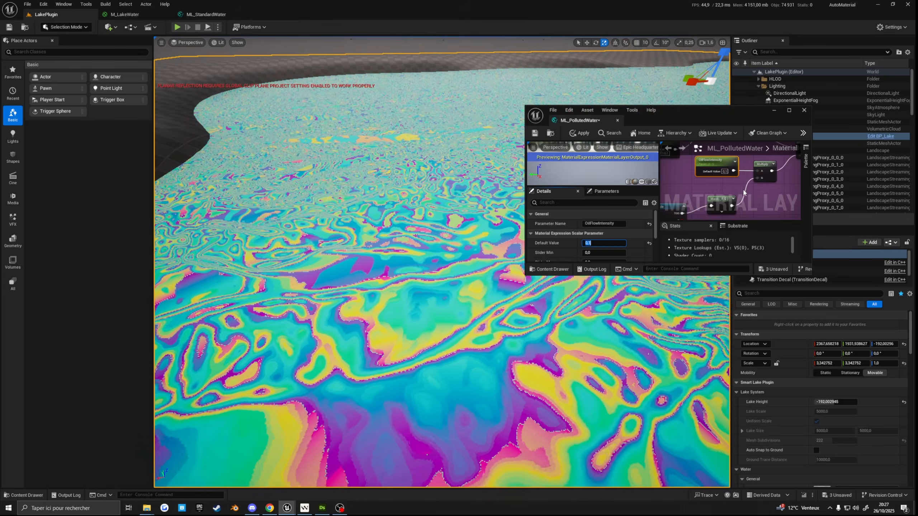
right_click_drag(717, 187, 722, 216)
left_click(789, 110)
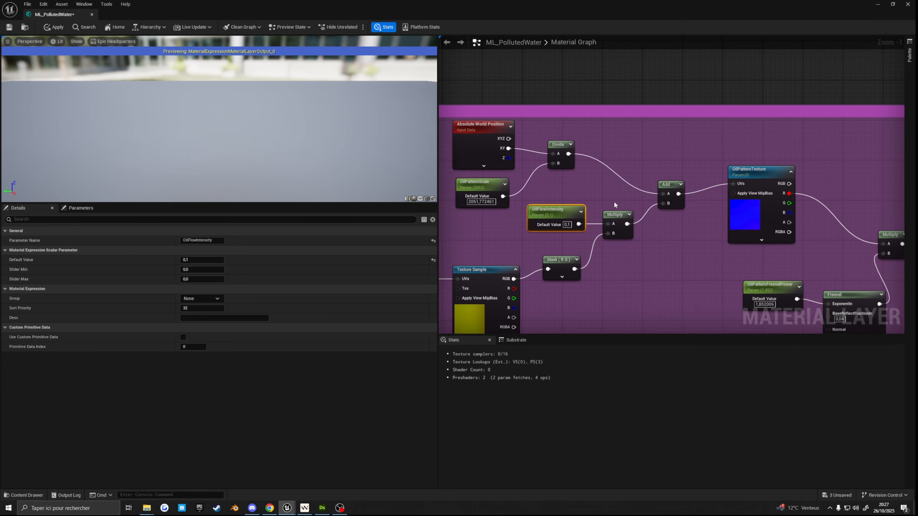
- Nudge the pattern branch's Absolute World Position, Divide and OilPatternScale nodes in the CrudeOil group
right_click_drag(594, 185, 690, 211)
mouse_move(574, 162)
left_mouse_down()
mouse_move(572, 175)
mouse_move(575, 159)
left_mouse_up()
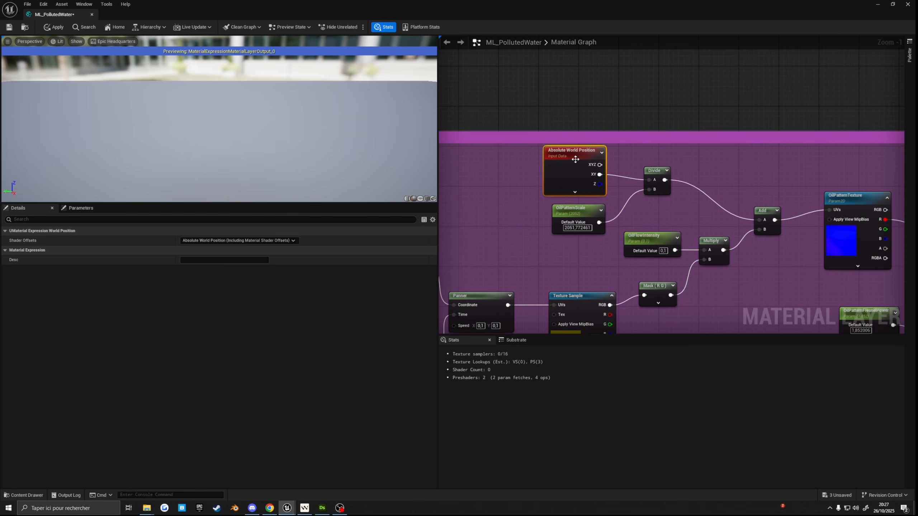
right_click_drag(549, 196, 634, 197)
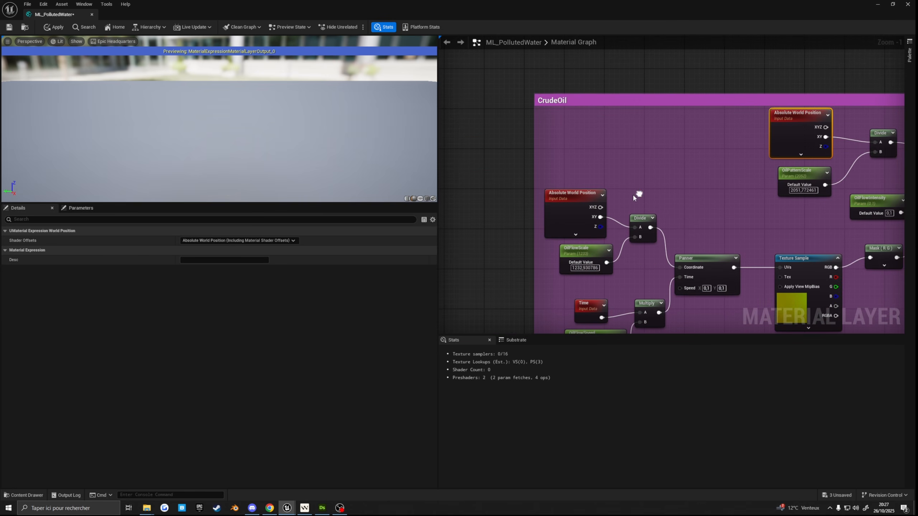
right_click_drag(841, 147, 647, 175)
scroll(666, 158, "up", 1)
left_click_drag(689, 162, 684, 168)
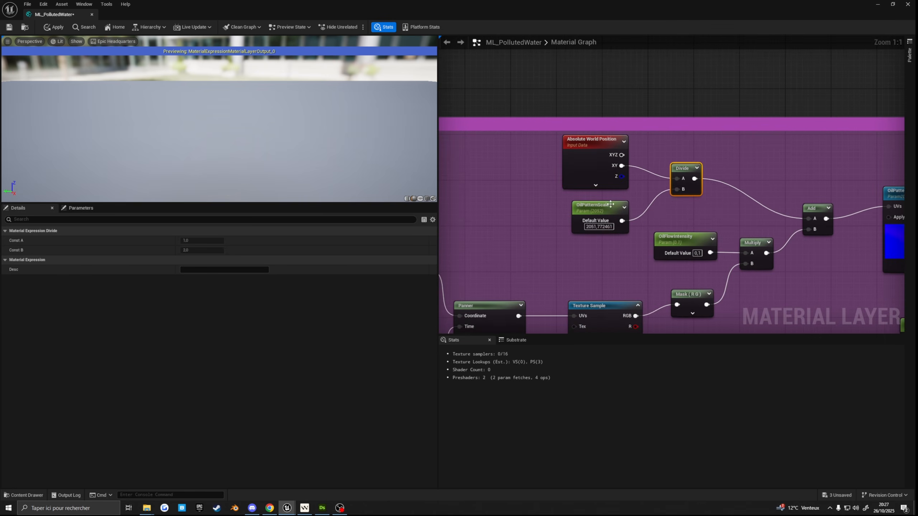
left_click_drag(590, 209, 615, 206)
- Nudge the OilPatternTexture node and select the Add node that feeds its UVs
right_click_drag(719, 213, 480, 203)
left_click(699, 189)
left_click_drag(693, 186, 696, 179)
right_click_drag(605, 240, 658, 239)
scroll(658, 244, "down", 2)
scroll(622, 239, "up", 2)
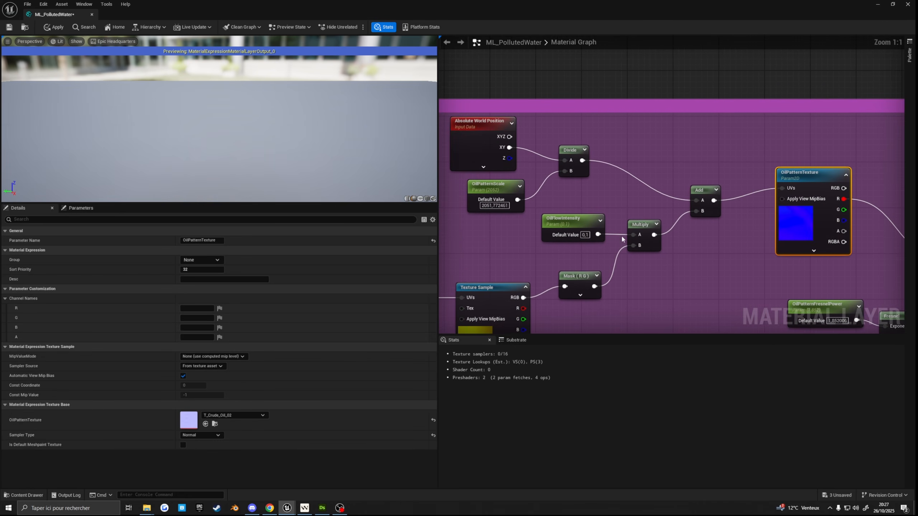
left_click(720, 194)
- Reposition the Texture Sample, OilFlowIntensity, Multiply and Add nodes that feed OilPatternTexture
right_click_drag(603, 293, 652, 220)
left_click_drag(540, 220, 534, 203)
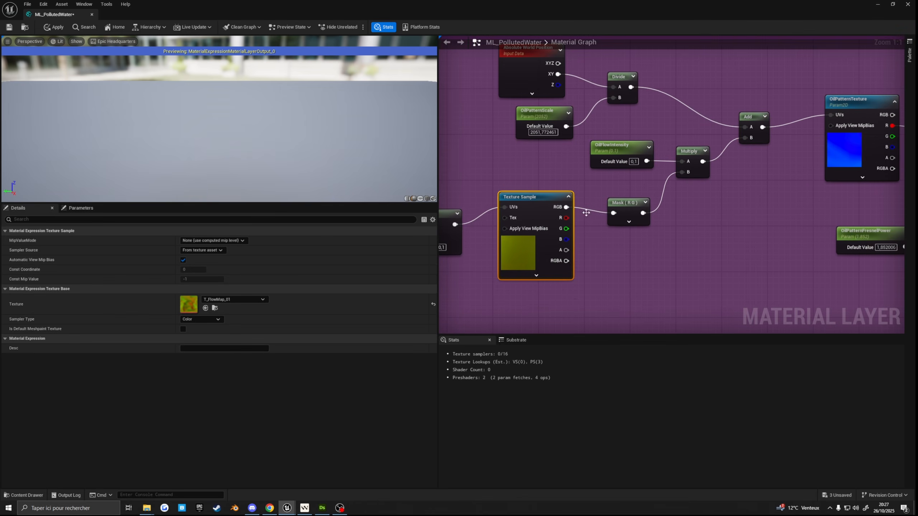
right_click_drag(586, 212, 557, 224)
left_click_drag(586, 162, 592, 179)
left_click_drag(658, 169, 652, 180)
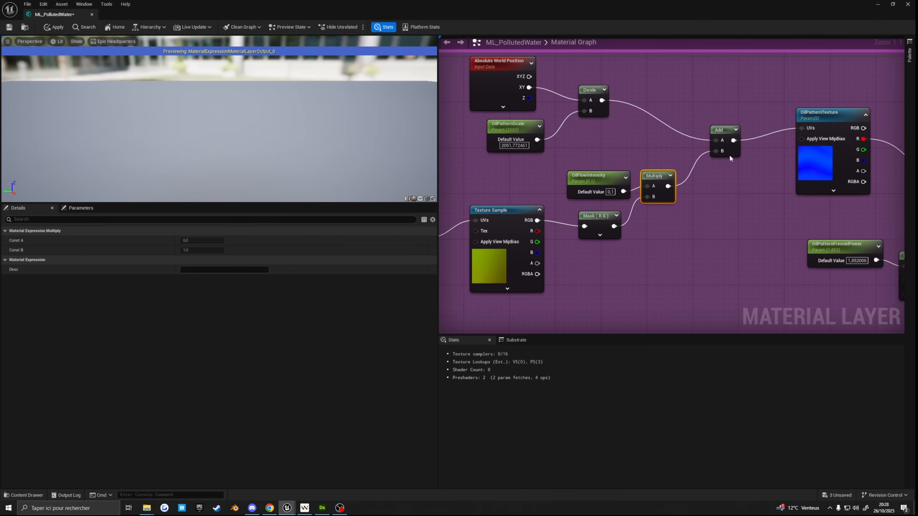
left_click_drag(719, 132, 742, 133)
- Connect OilPatternTexture's R output directly to a point further along the graph, and apply the material
right_click_drag(741, 135, 587, 191)
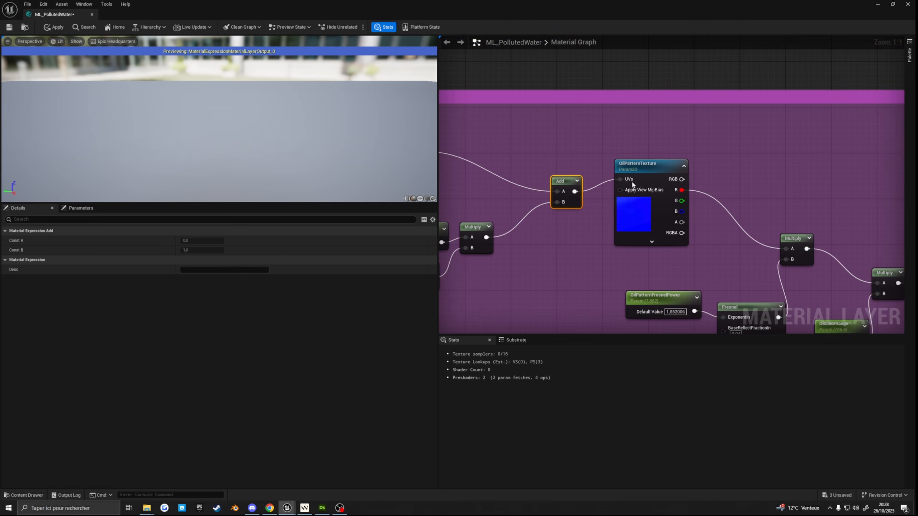
right_click_drag(704, 214, 629, 200)
scroll(623, 219, "down", 3)
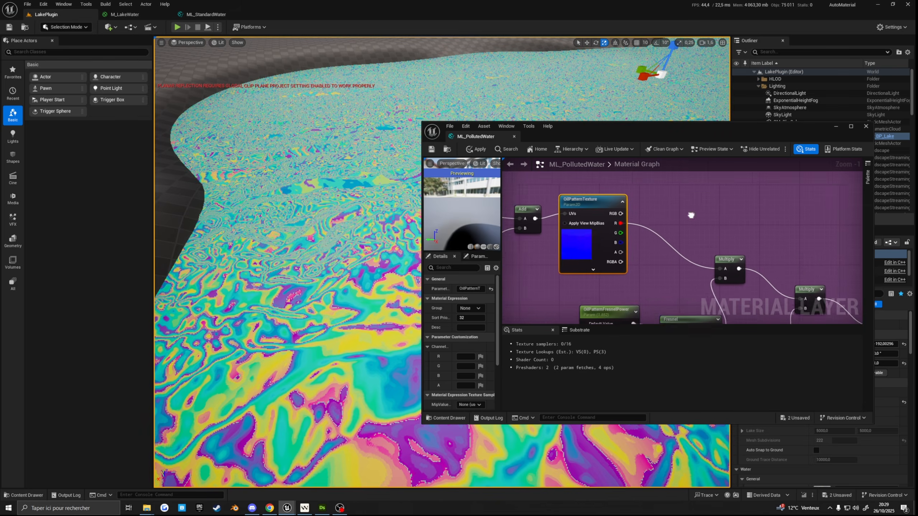
right_click_drag(691, 213, 684, 216)
scroll(656, 243, "down", 2)
scroll(656, 243, "up", 3)
right_click_drag(656, 243, 630, 244)
left_click_drag(577, 220, 701, 292)
scroll(668, 271, "down", 4)
scroll(794, 276, "down", 1)
scroll(708, 295, "up", 5)
left_click_drag(726, 260, 726, 259)
right_click_drag(560, 238, 722, 260)
left_click(475, 149)
- Narrow the ML_PollutedWater window and examine the raw oil pattern on the lake surface
right_click_drag(614, 231, 676, 282)
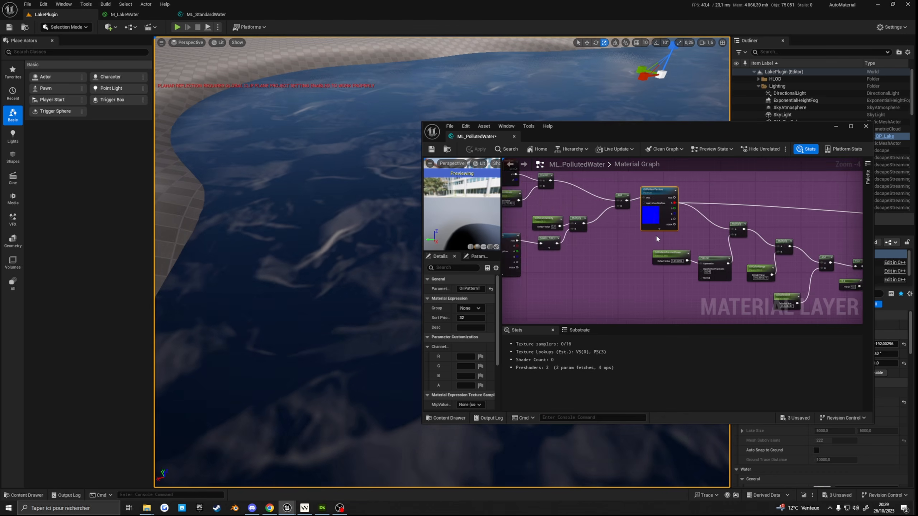
scroll(676, 282, "up", 4)
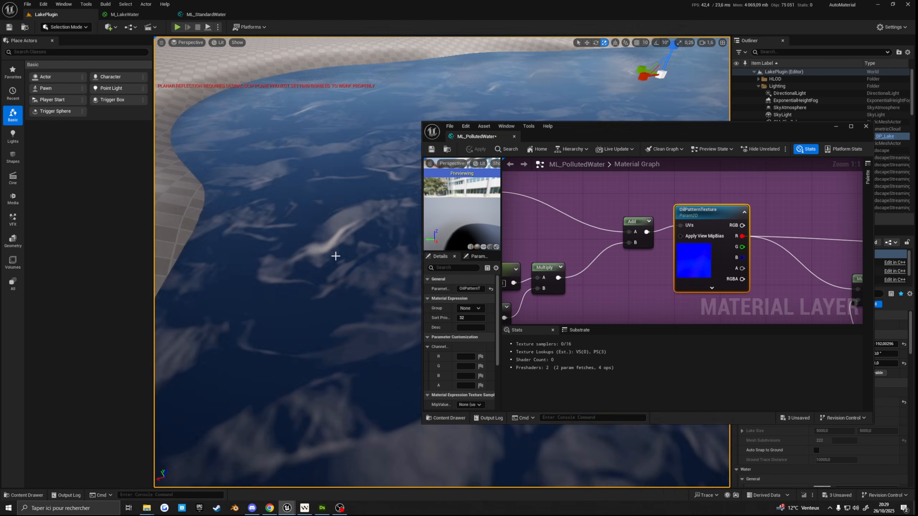
right_click_drag(347, 239, 327, 231)
left_click_drag(422, 238, 542, 239)
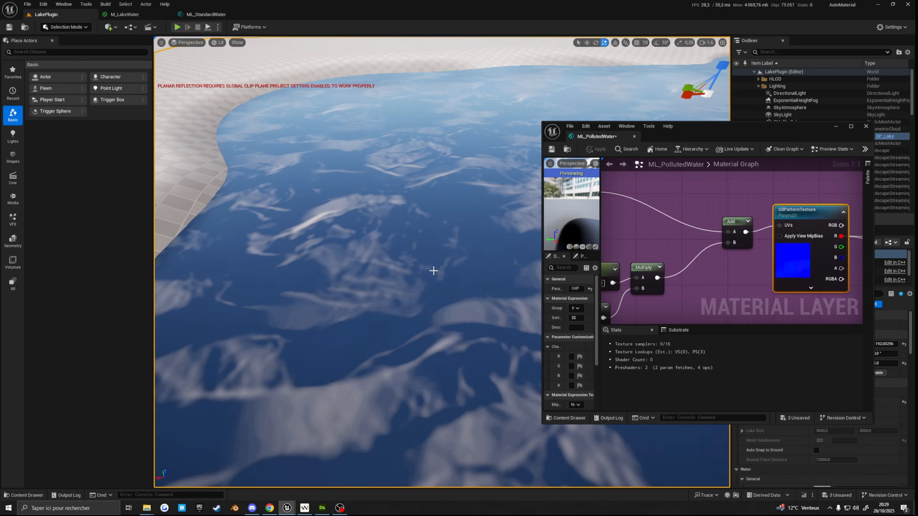
right_click_drag(432, 271, 511, 266)
right_click_drag(709, 240, 811, 203)
scroll(811, 203, "down", 4)
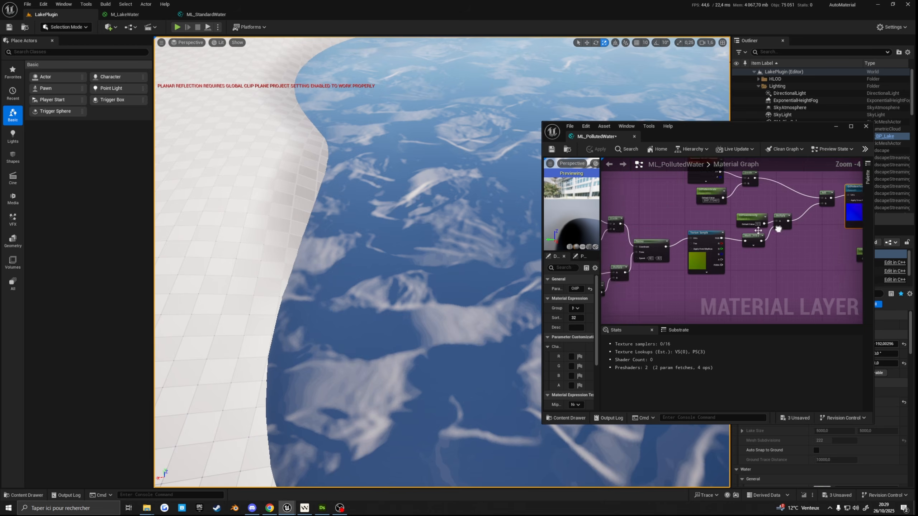
scroll(706, 250, "up", 4)
right_click_drag(484, 266, 585, 243)
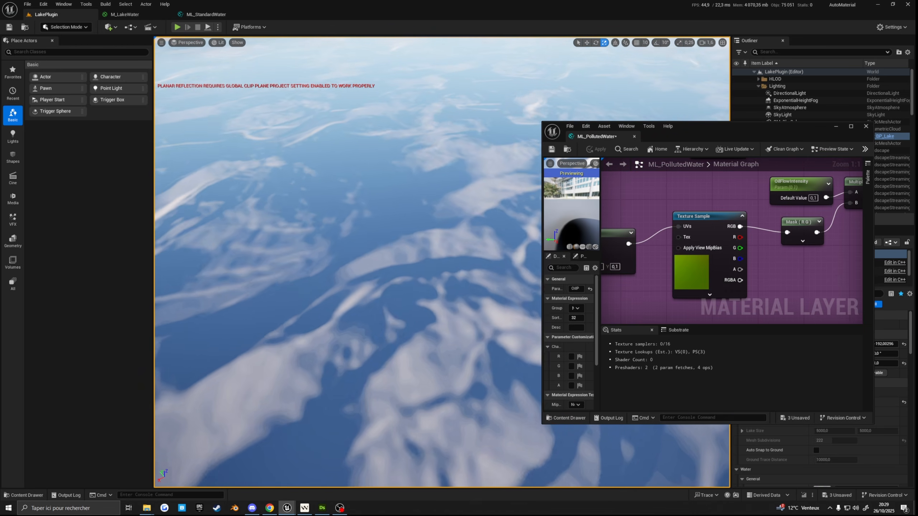
- Set the OilFlowSpeed parameter's default value to 0,11198
scroll(716, 265, "down", 4)
scroll(717, 231, "up", 4)
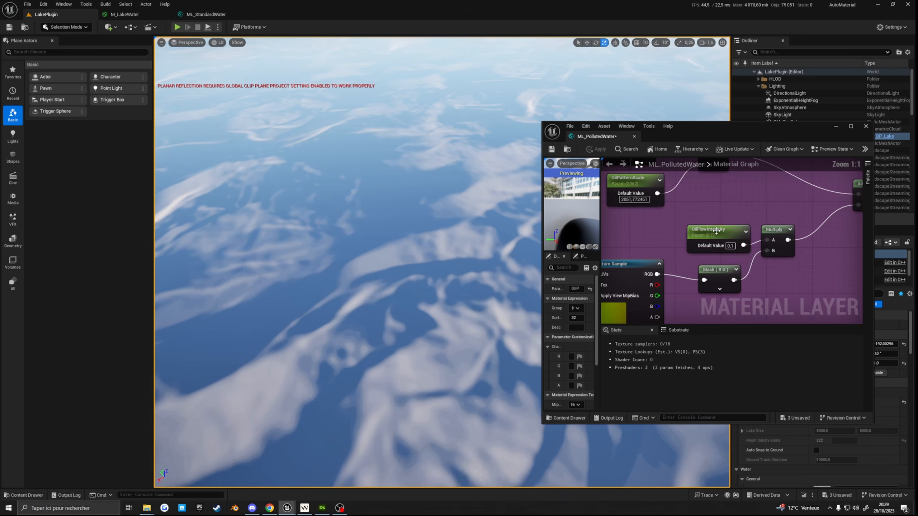
right_click_drag(731, 262, 856, 213)
scroll(857, 213, "down", 3)
right_click_drag(685, 282, 722, 280)
left_click(690, 271)
scroll(711, 278, "up", 3)
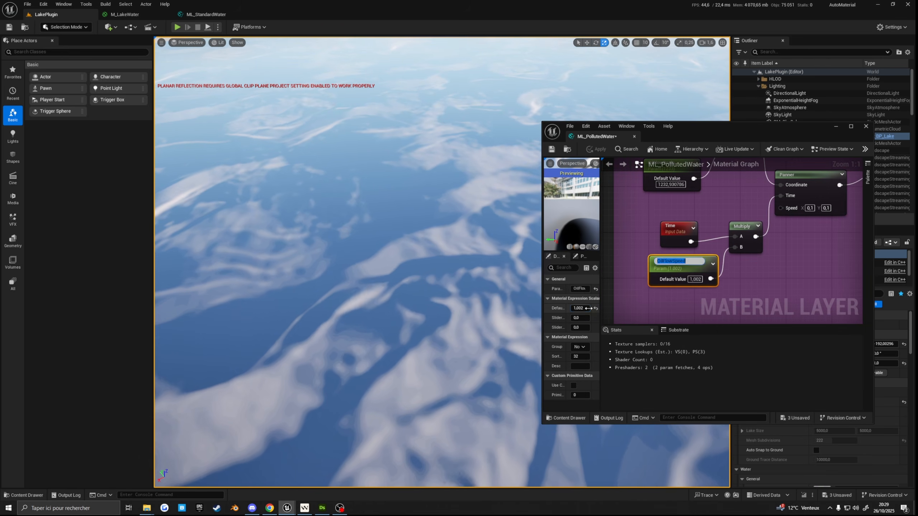
left_click_drag(588, 308, 512, 307)
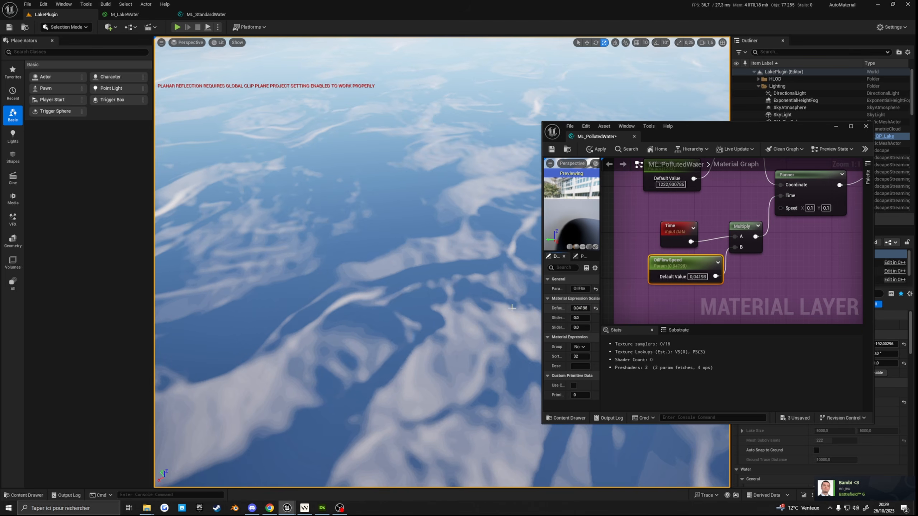
left_click_drag(580, 308, 595, 308)
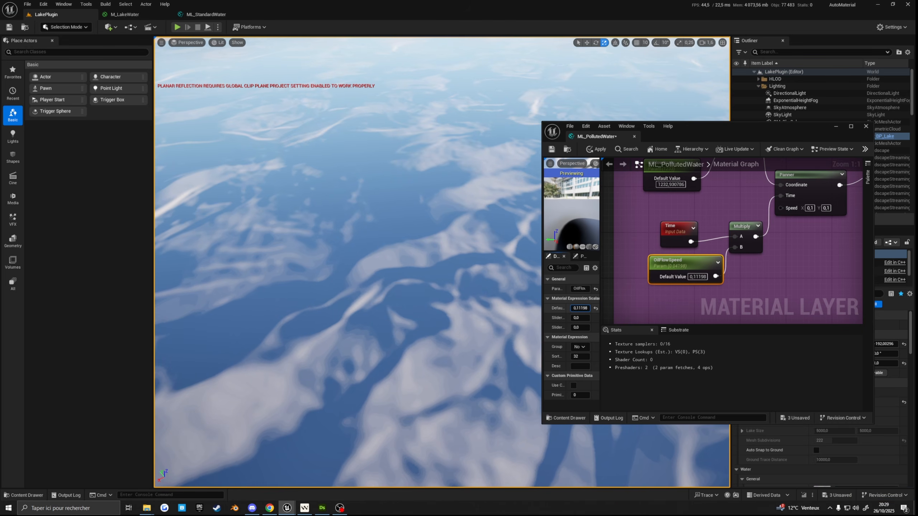
- Examine the oil flow on the lake and follow the graph from the Panner to OilPatternTexture
scroll(711, 290, "down", 2)
right_click_drag(762, 273, 710, 285)
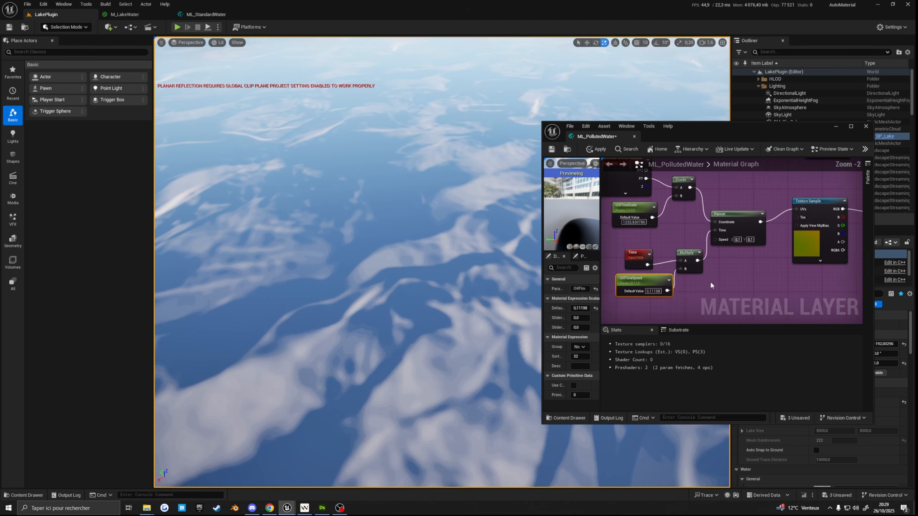
right_click_drag(823, 252, 720, 267)
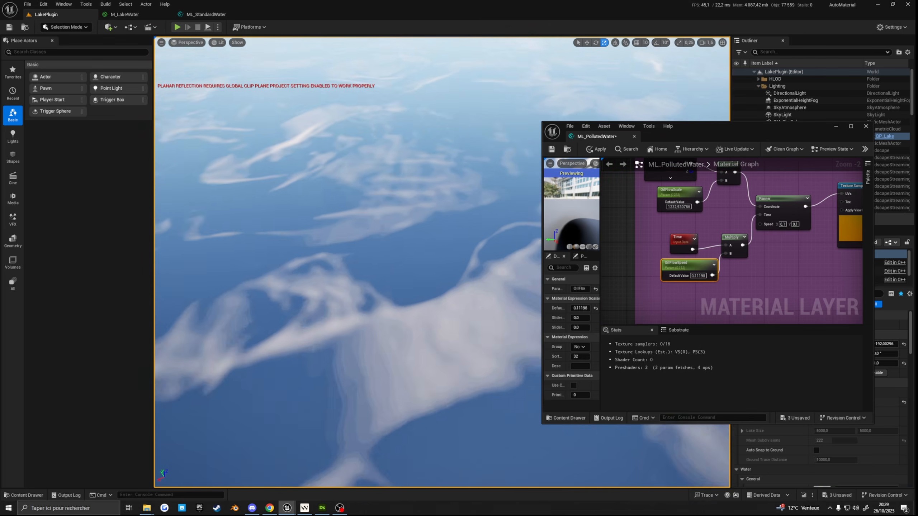
right_click_drag(433, 253, 400, 217)
scroll(638, 272, "down", 2)
right_click_drag(806, 257, 695, 264)
scroll(744, 263, "up", 2)
right_click_drag(702, 232, 679, 228)
right_click_drag(728, 259, 753, 268)
- Nudge the OilPatternTexture node and reposition the Fresnel node beneath the Multiply node it feeds
mouse_move(668, 209)
left_mouse_down()
mouse_move(676, 201)
mouse_move(672, 207)
left_mouse_up()
right_click_drag(699, 223, 668, 220)
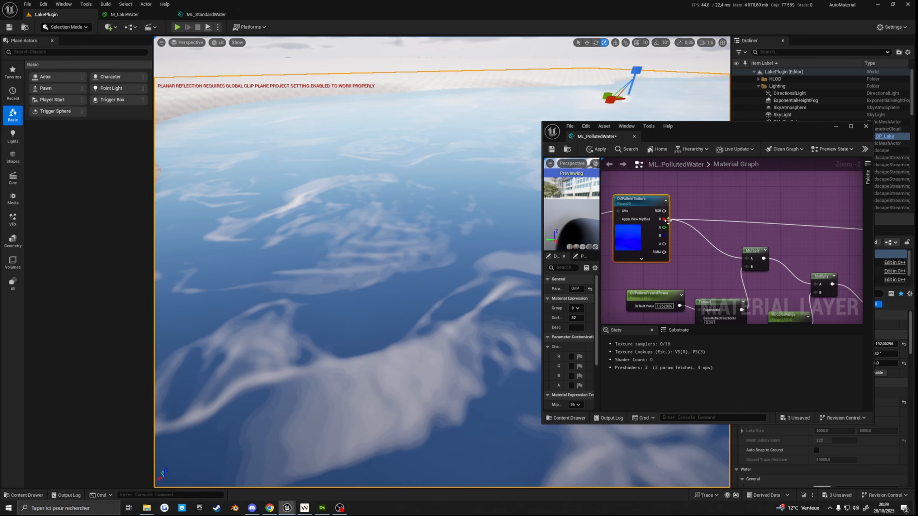
right_click_drag(756, 259, 704, 224)
left_click(704, 224)
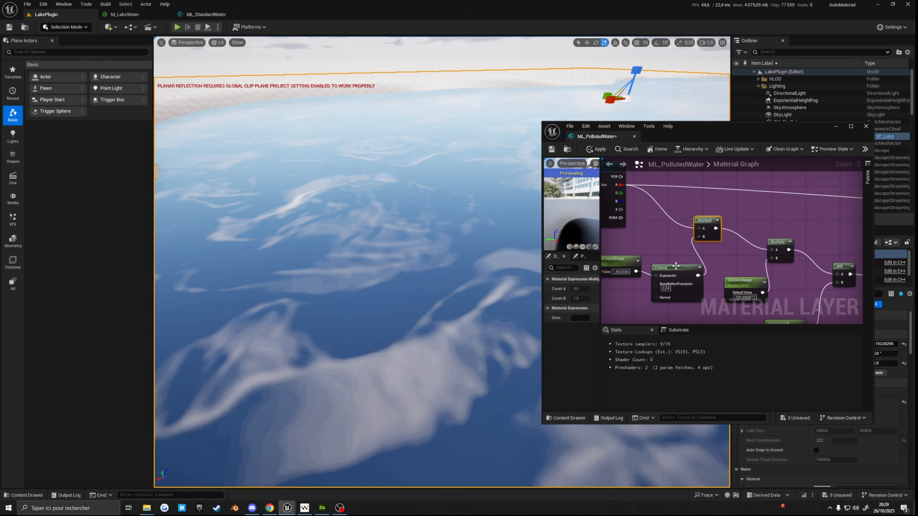
left_click_drag(676, 266, 672, 271)
right_click_drag(671, 277, 716, 257)
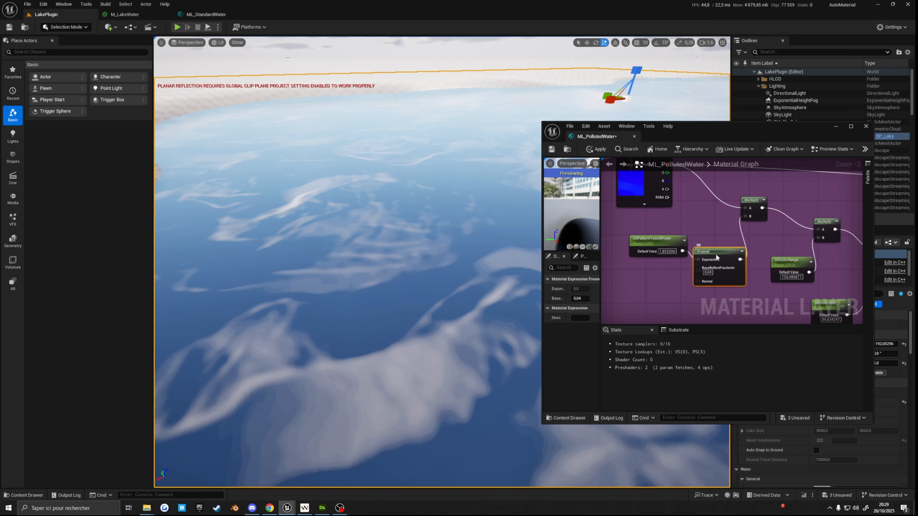
- Reposition the OilPatternFresnelPower node and move the Fresnel node closer beside it
left_click_drag(663, 245, 672, 274)
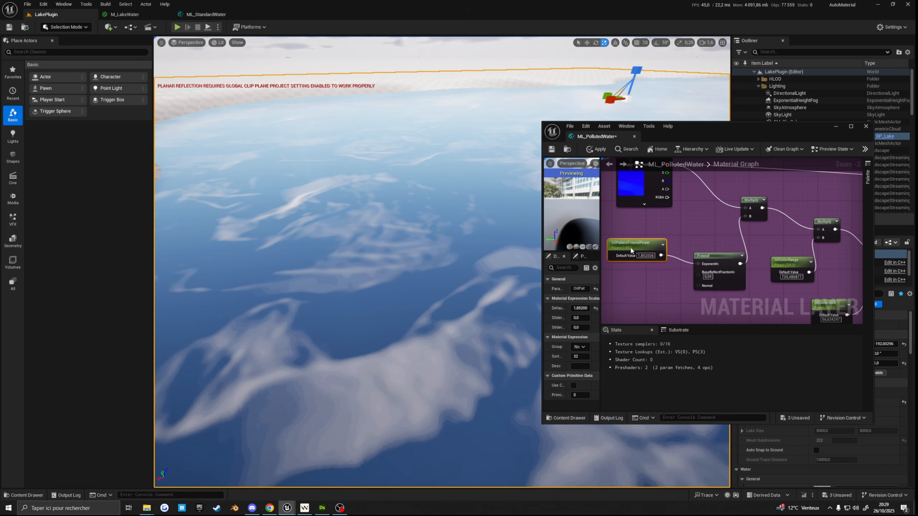
scroll(631, 250, "up", 2)
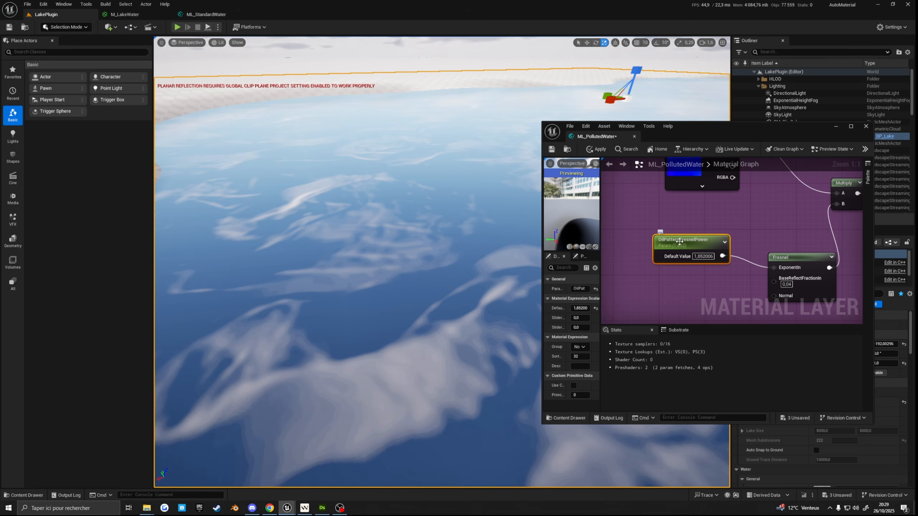
left_click_drag(696, 243, 697, 237)
right_click_drag(777, 241, 709, 213)
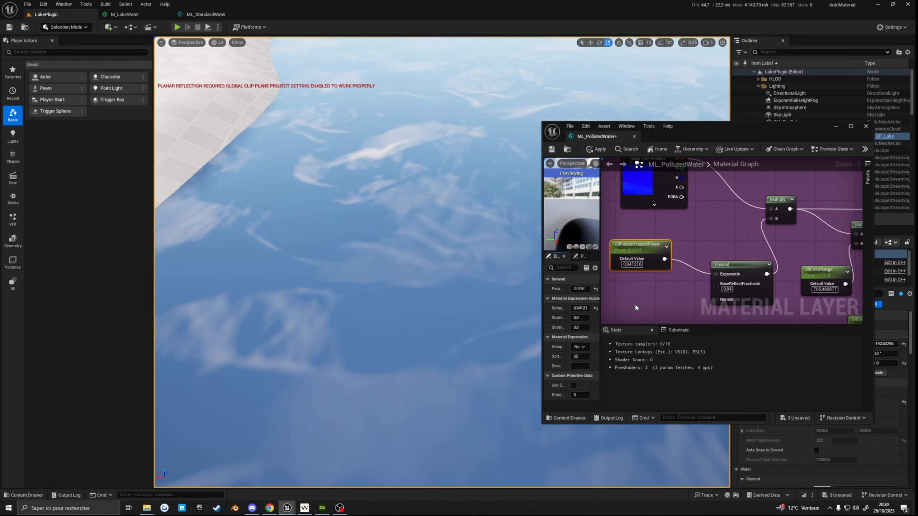
right_click_drag(624, 315, 655, 328)
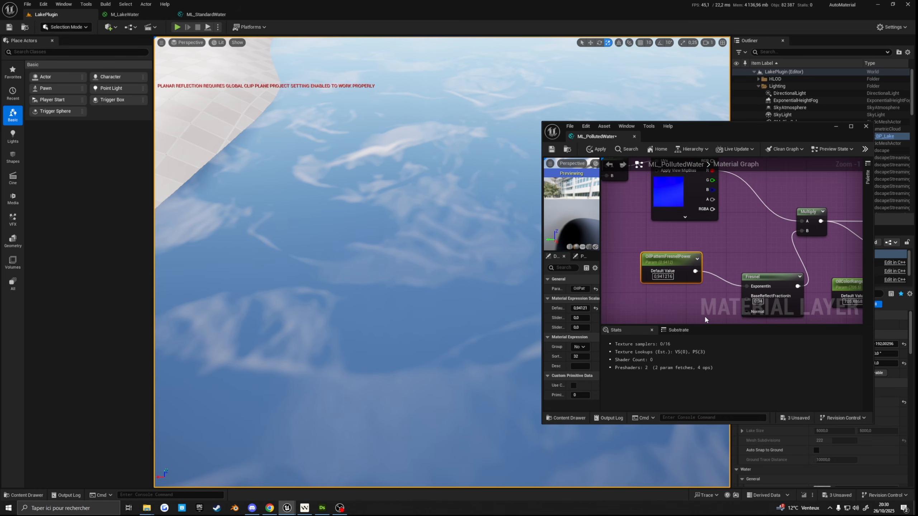
left_click_drag(774, 277, 748, 267)
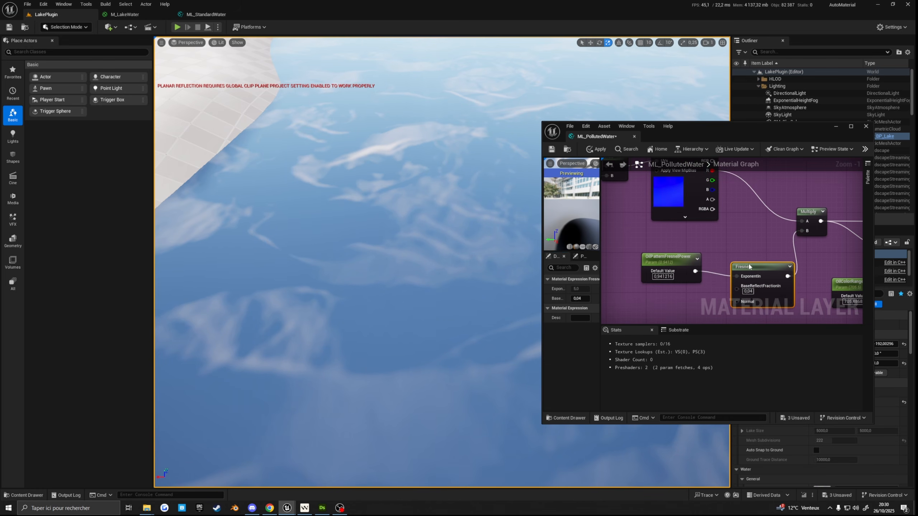
- Set OilPatternFresnelPower's default value to 2,602435 and view the lake from a low angle
left_click(666, 259)
left_click_drag(580, 308, 592, 308)
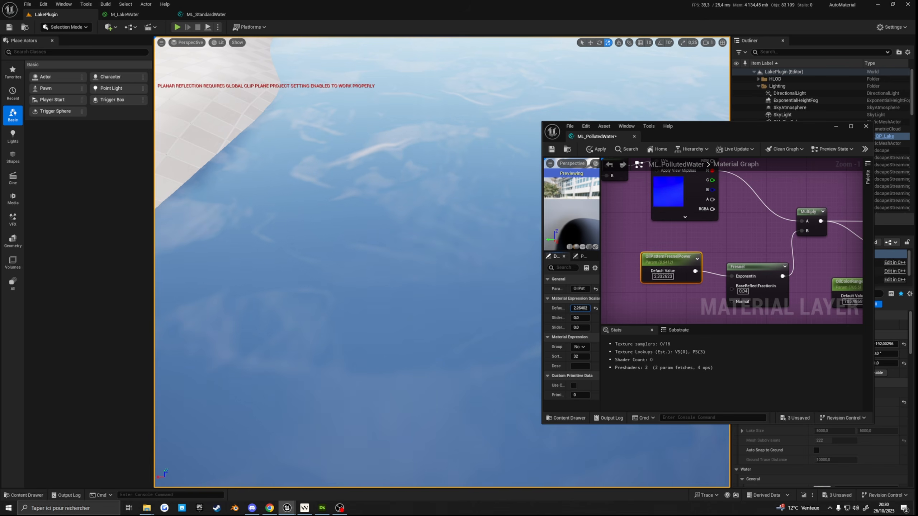
right_click_drag(347, 231, 338, 169)
scroll(332, 176, "down", 1)
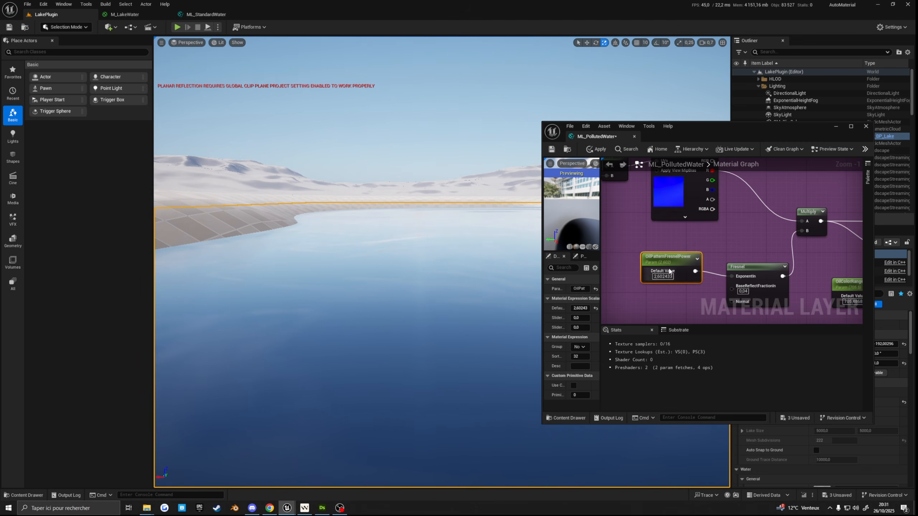
- Lower OilPatternFresnelPower's default value to about 0,93 and examine the oil pattern on the lake
left_click_drag(583, 310, 549, 310)
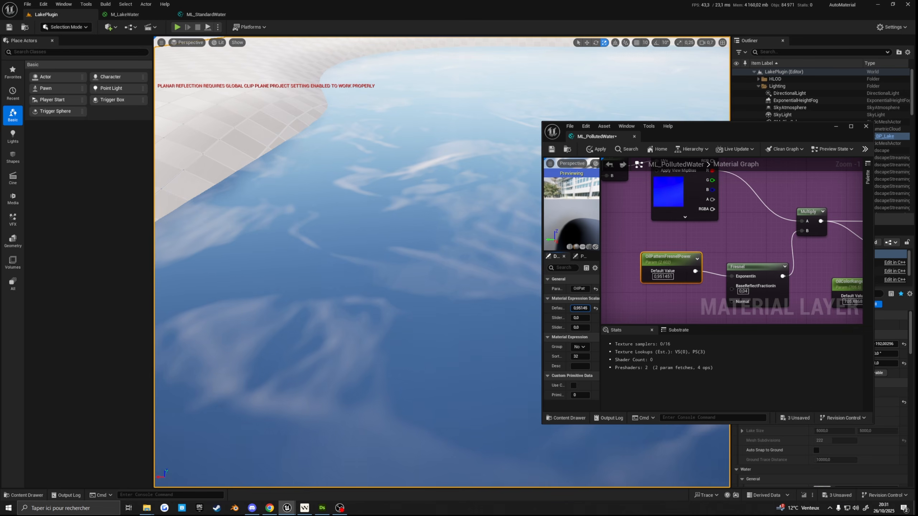
mouse_move(462, 275)
right_mouse_down()
mouse_move(464, 301)
mouse_move(465, 257)
mouse_move(464, 269)
right_mouse_up()
scroll(464, 264, "down", 1)
- Reposition the Multiply node that combines the Fresnel-masked pattern with OilColorRange
right_click_drag(713, 260, 653, 273)
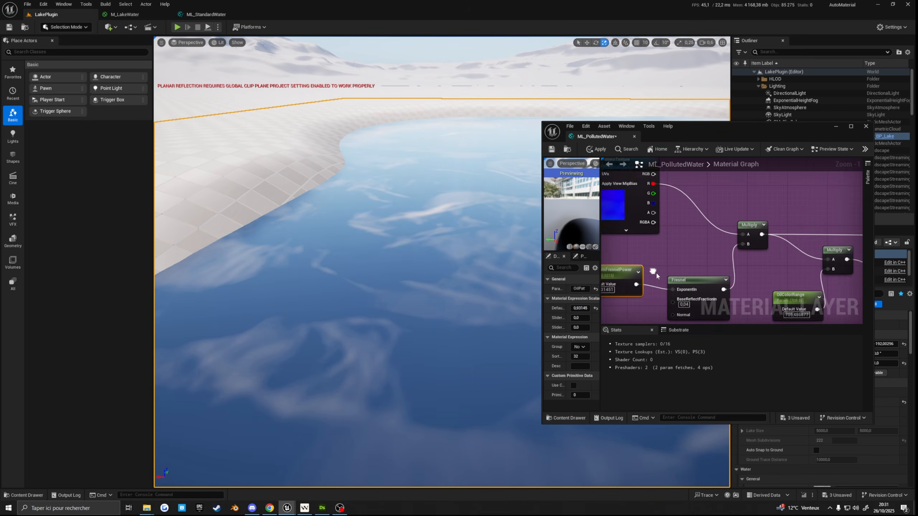
scroll(755, 271, "up", 1)
right_click_drag(761, 273, 688, 254)
left_click_drag(764, 236, 752, 230)
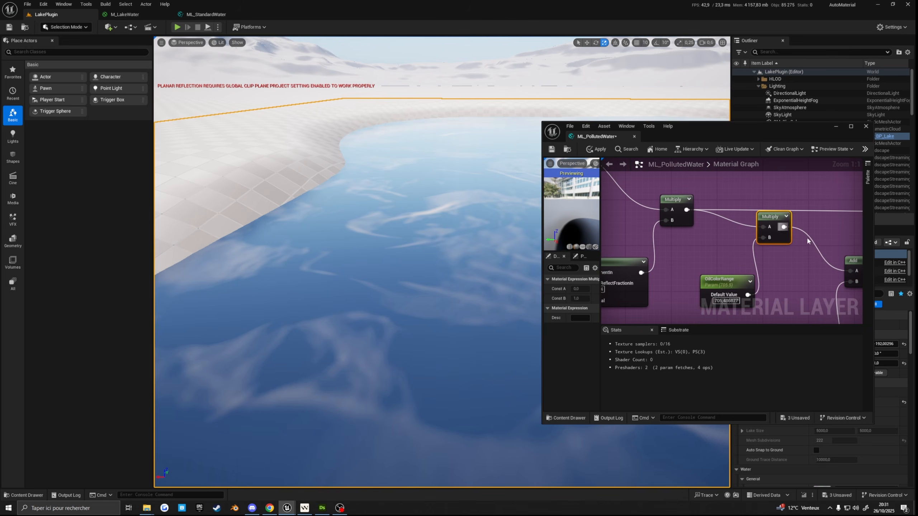
- Move the OilColorRange node closer beneath the Multiply node and lower its default value to about 34,73
right_click_drag(807, 241, 760, 213)
left_click_drag(664, 272, 663, 243)
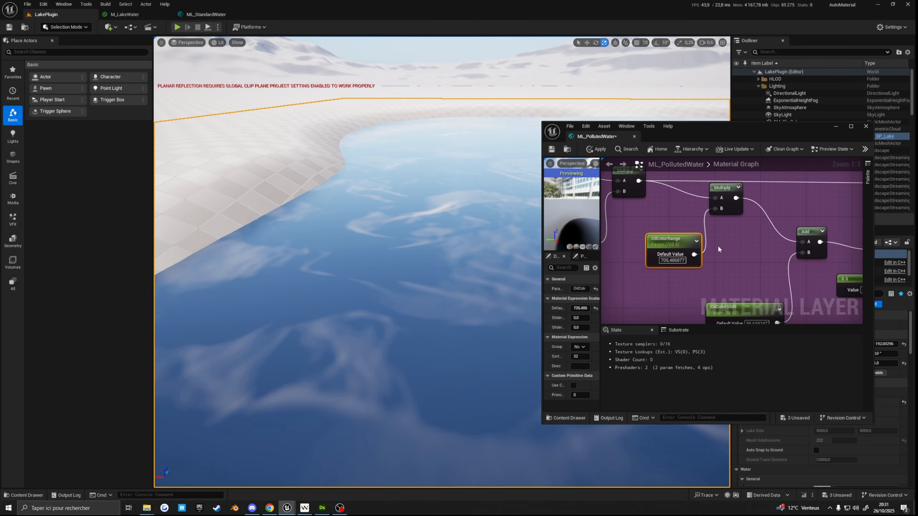
right_click_drag(719, 248, 695, 267)
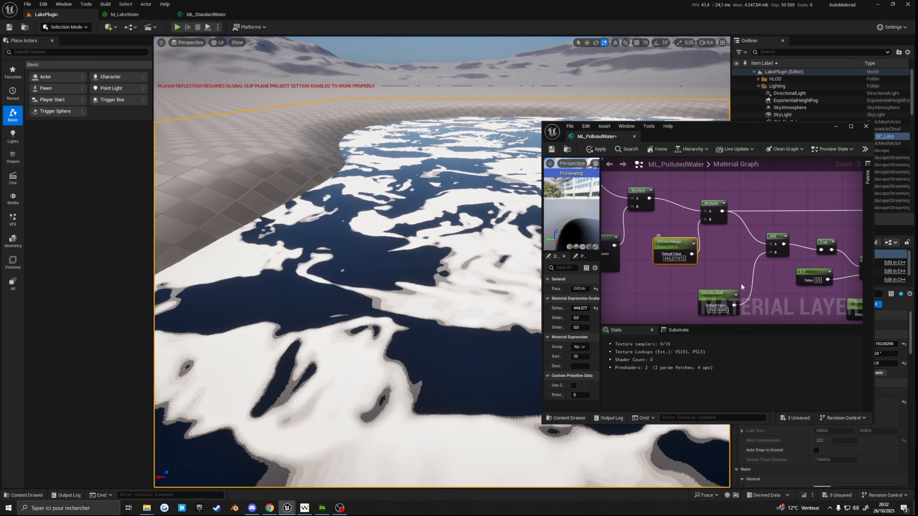
right_click_drag(703, 265, 722, 263)
left_click(685, 240)
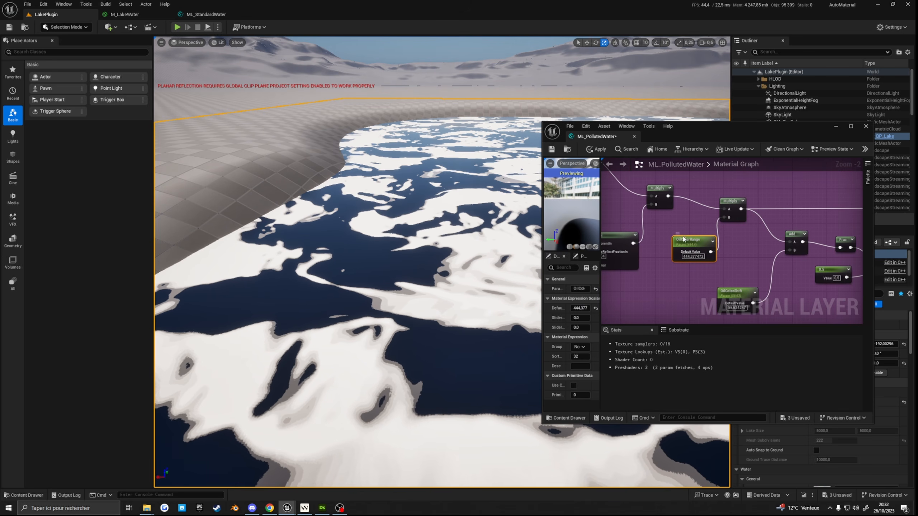
left_click_drag(579, 309, 522, 309)
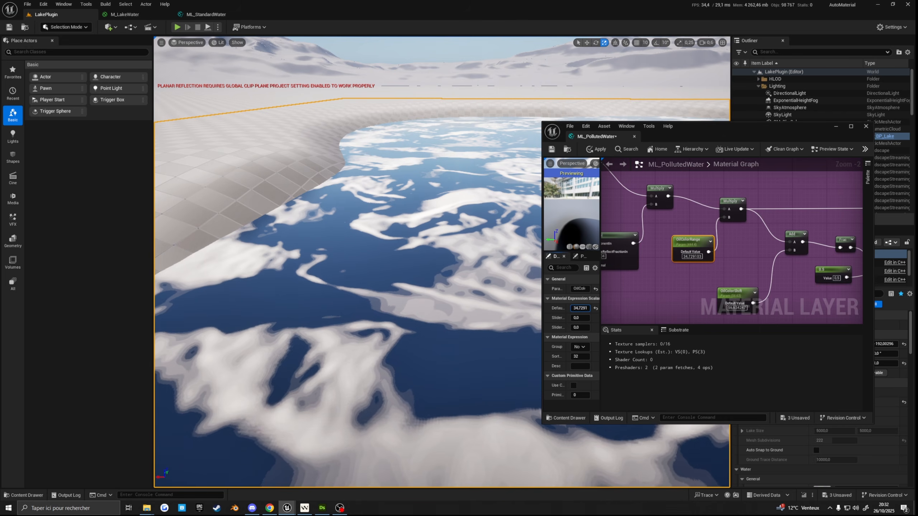
- Widen the details area and examine the texture settings of the OilGradientTexture node
scroll(686, 249, "down", 2)
right_click_drag(687, 249, 565, 243)
scroll(770, 282, "up", 4)
right_click_drag(769, 267, 800, 266)
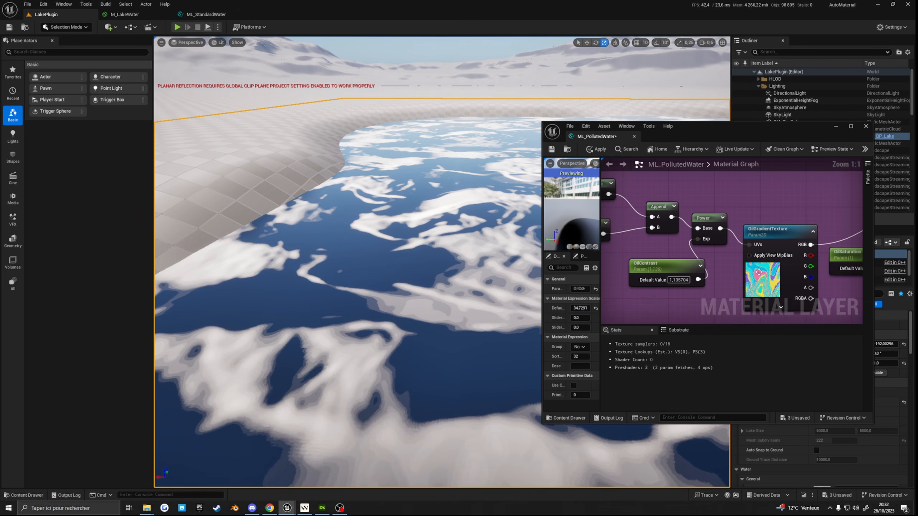
left_click(774, 248)
left_click_drag(599, 331, 721, 331)
scroll(641, 361, "down", 5)
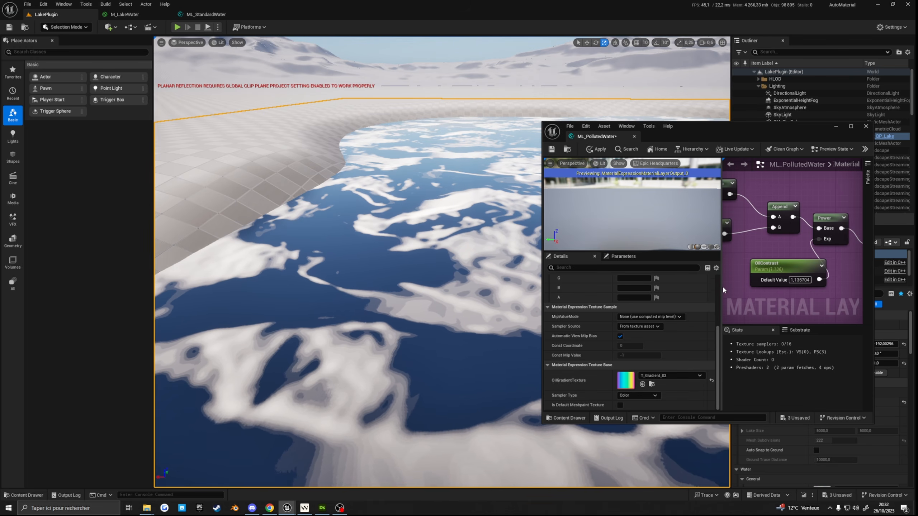
- Connect the Multiply node's output directly to OilGradientTexture's UVs and route the texture's RGB output on to the lake's color
left_click(733, 289)
scroll(797, 274, "down", 6)
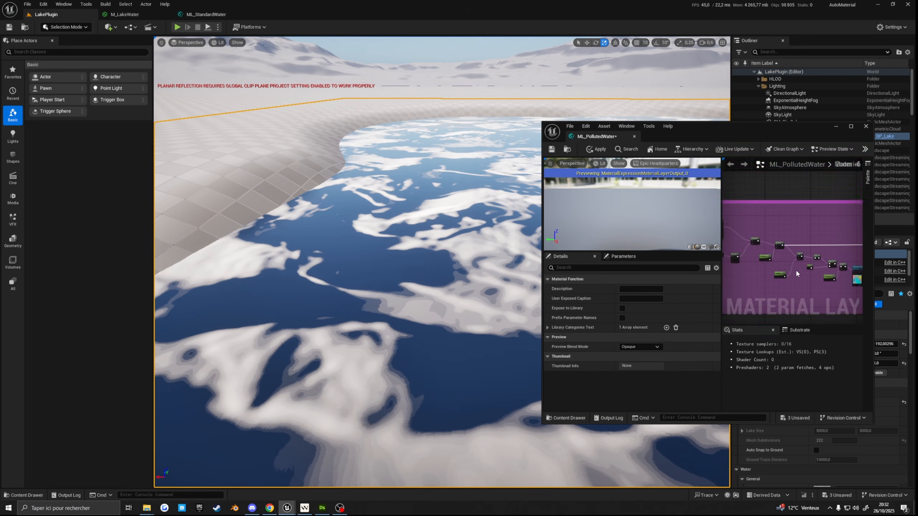
scroll(797, 274, "up", 5)
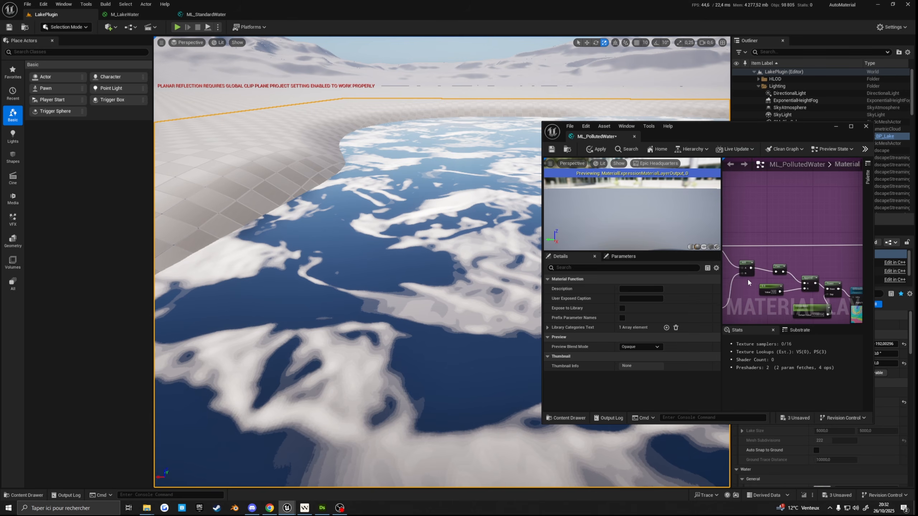
right_click_drag(748, 280, 752, 257)
scroll(748, 249, "down", 2)
scroll(802, 267, "up", 4)
left_click_drag(730, 237, 834, 308)
scroll(749, 232, "down", 2)
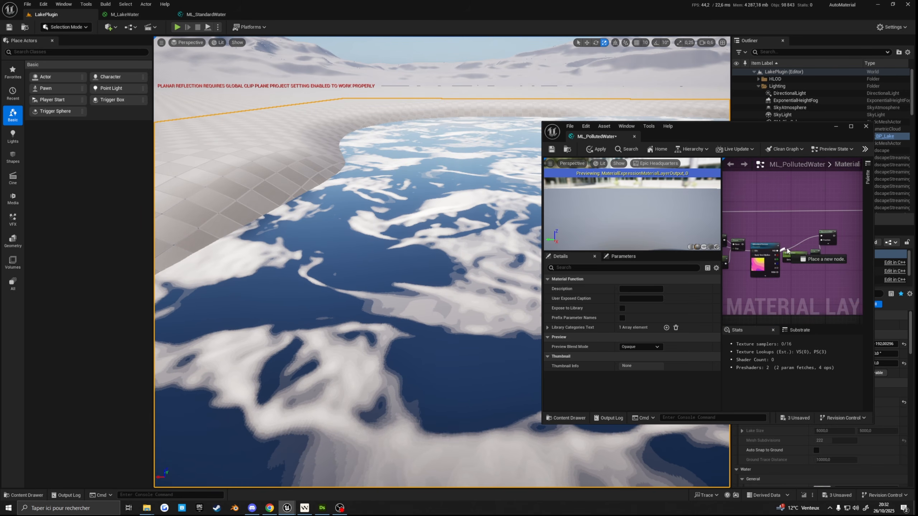
left_click_drag(787, 252, 835, 251)
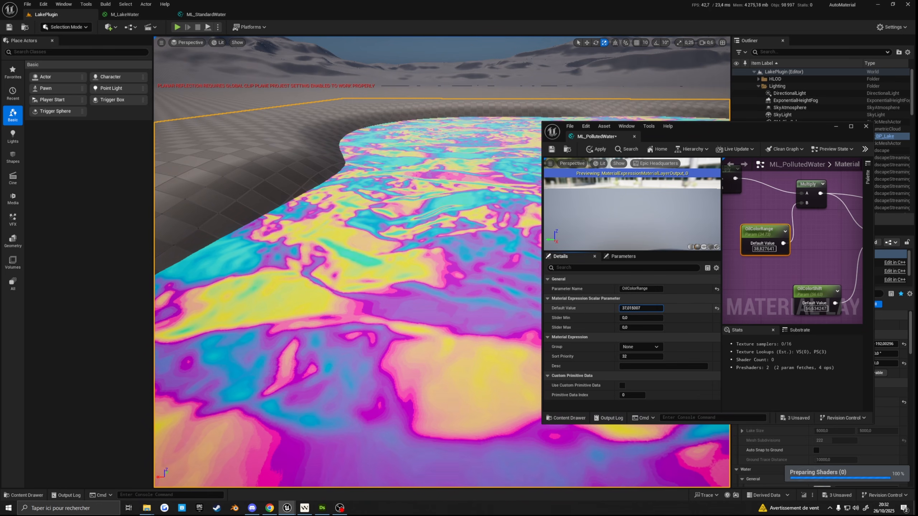
- Raise OilColorRange's default value to 1132,478882 and view the color bands on the lake up close
left_click_drag(641, 309, 659, 309)
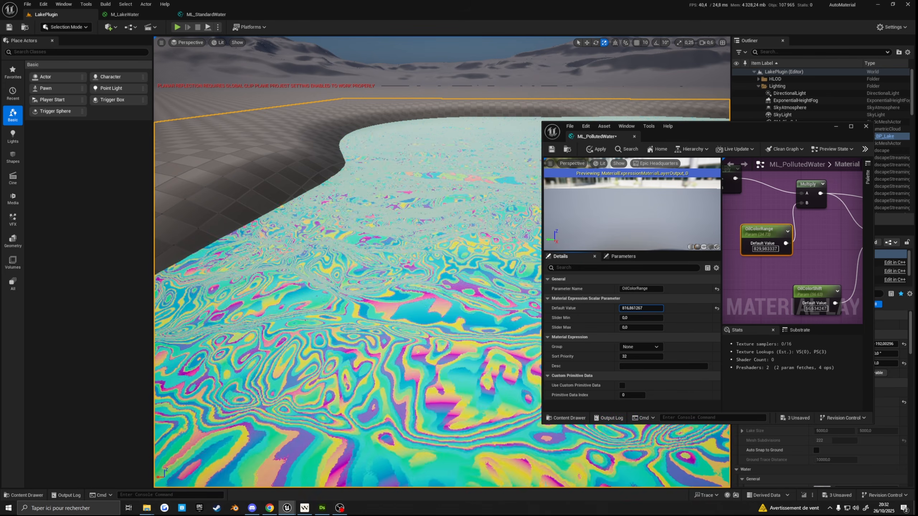
right_click_drag(426, 253, 427, 274)
key("w")
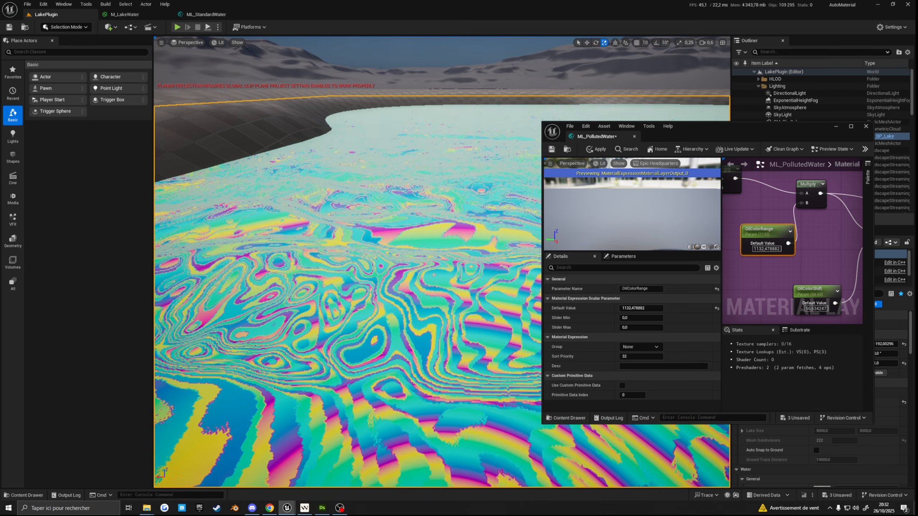
right_click_drag(520, 274, 501, 277)
key("s")
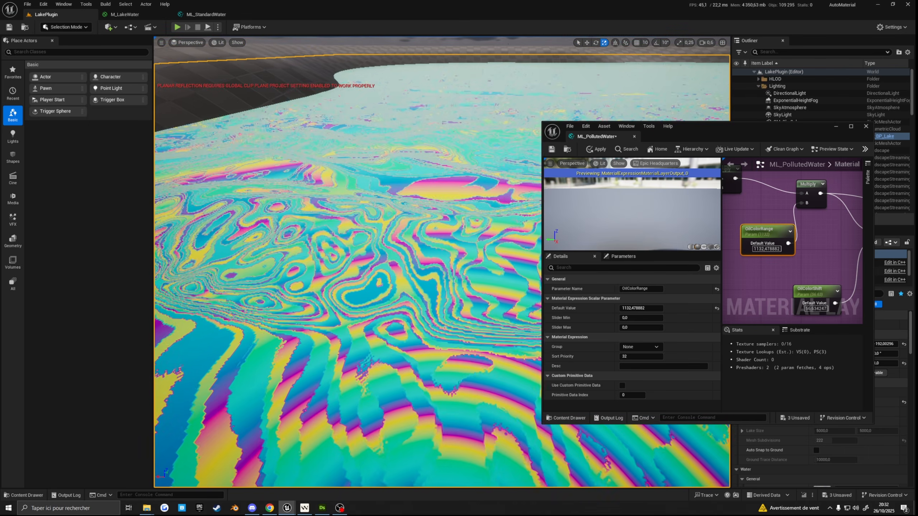
- Set OilColorShift's default value to 178,697906
right_click_drag(794, 270, 725, 237)
mouse_move(773, 193)
left_mouse_down()
mouse_move(802, 197)
mouse_move(775, 199)
left_mouse_up()
right_click_drag(775, 200, 820, 193)
left_click(763, 257)
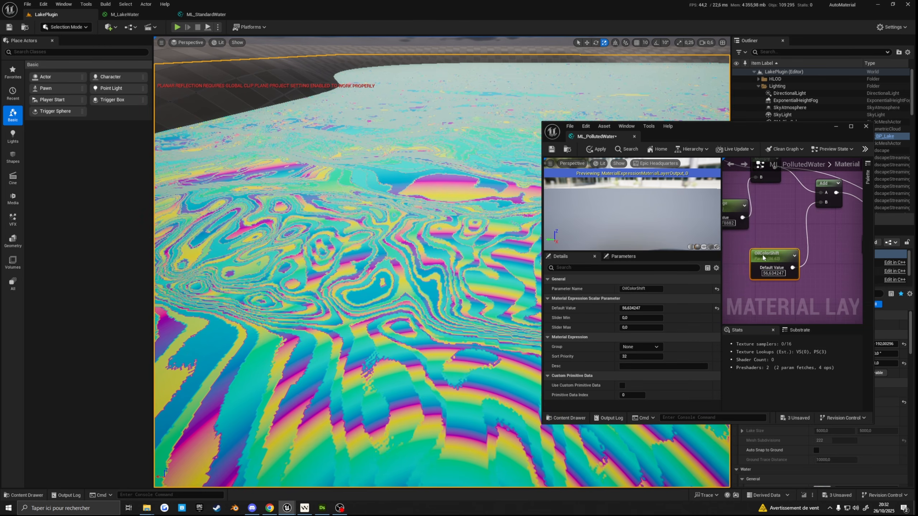
right_click_drag(805, 244, 799, 261)
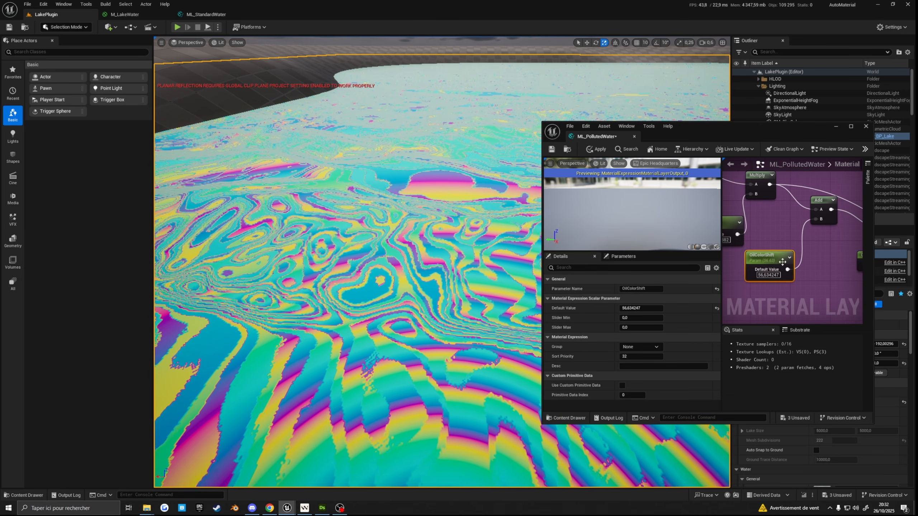
left_click_drag(641, 308, 642, 308)
- Connect the output of the Add node that applies OilColorShift directly to OilGradientTexture's UVs
right_click_drag(776, 237, 826, 242)
left_click(763, 225)
left_click_drag(819, 187, 767, 279)
scroll(849, 269, "down", 1)
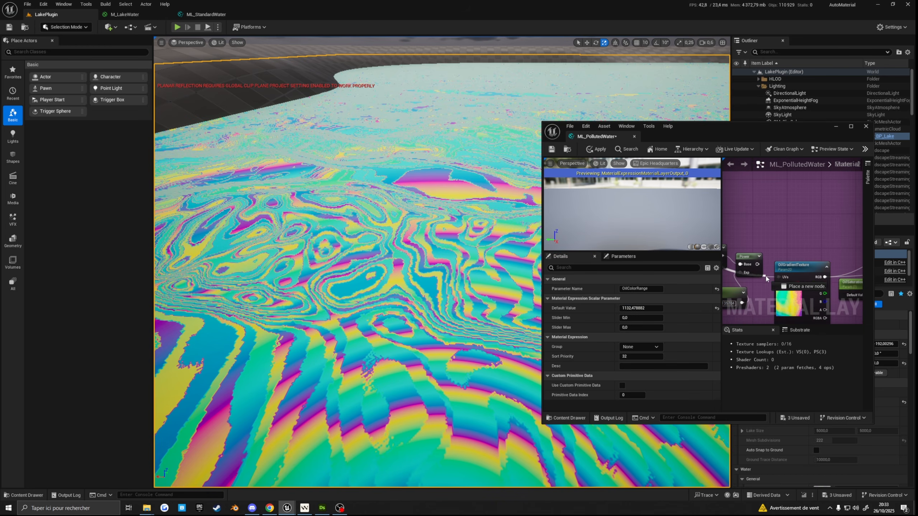
right_click_drag(787, 236, 841, 231)
scroll(766, 229, "up", 2)
- Lower OilColorRange's default value to about 155
left_click(763, 218)
left_click(764, 235)
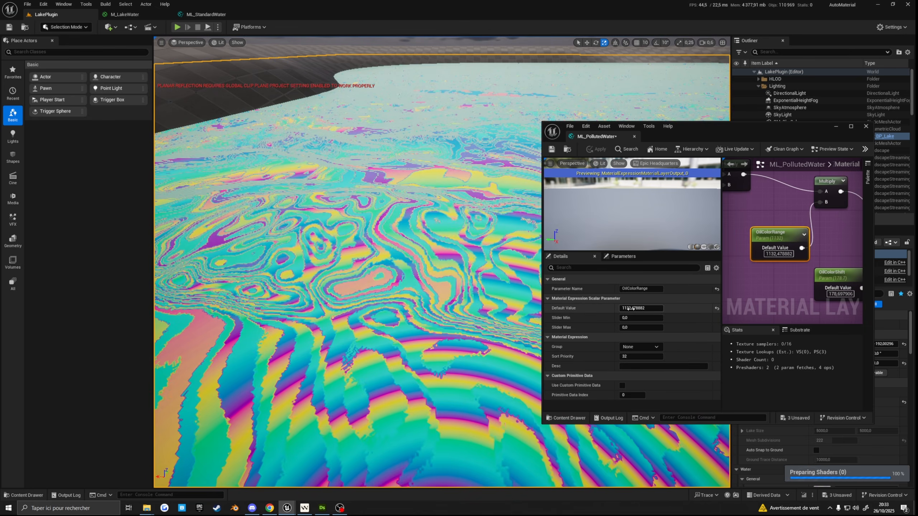
left_click_drag(641, 308, 628, 309)
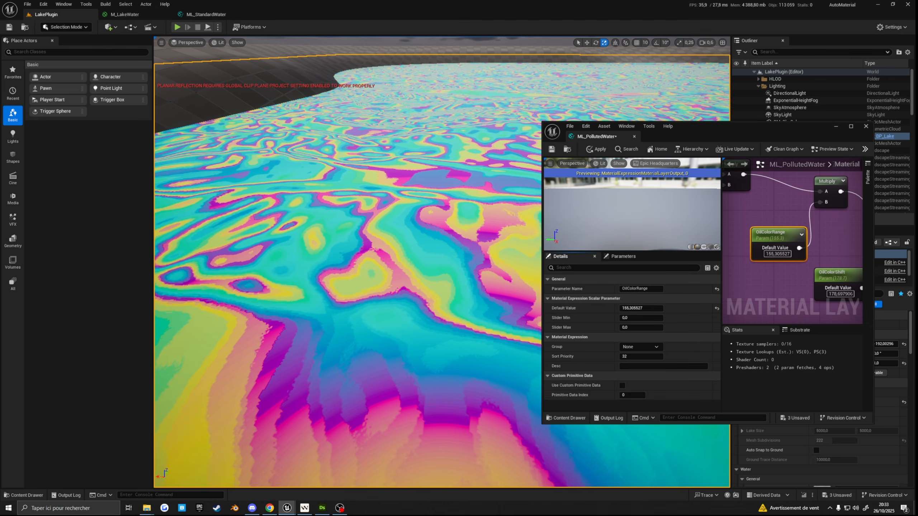
- Raise OilColorShift's default value to 245,776733, and continue shifting it to about 262 to cycle the oil colors
right_click_drag(836, 241, 767, 228)
left_click(765, 263)
left_click_drag(641, 308, 650, 308)
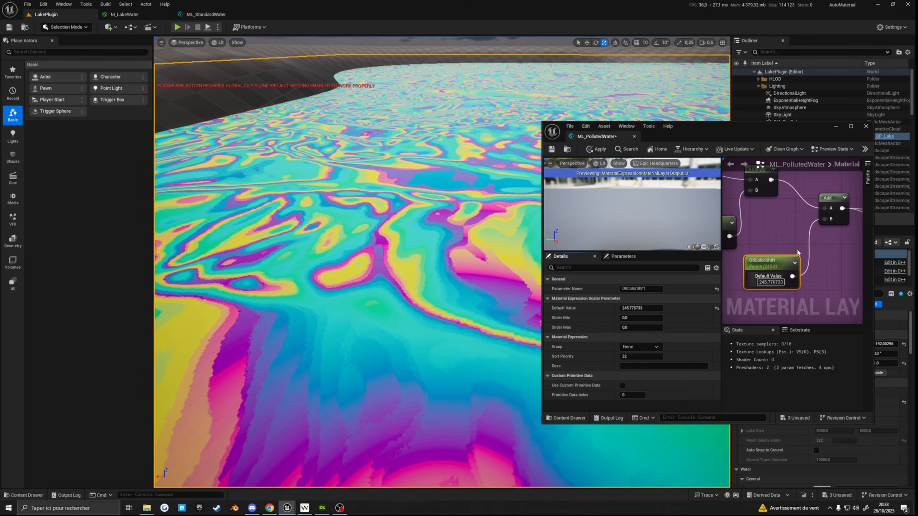
left_click_drag(633, 308, 634, 308)
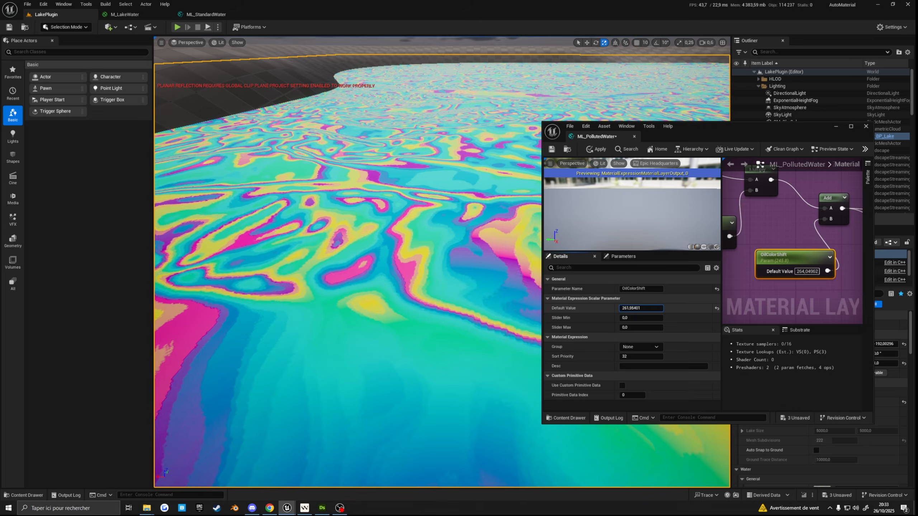
left_click_drag(635, 308, 636, 308)
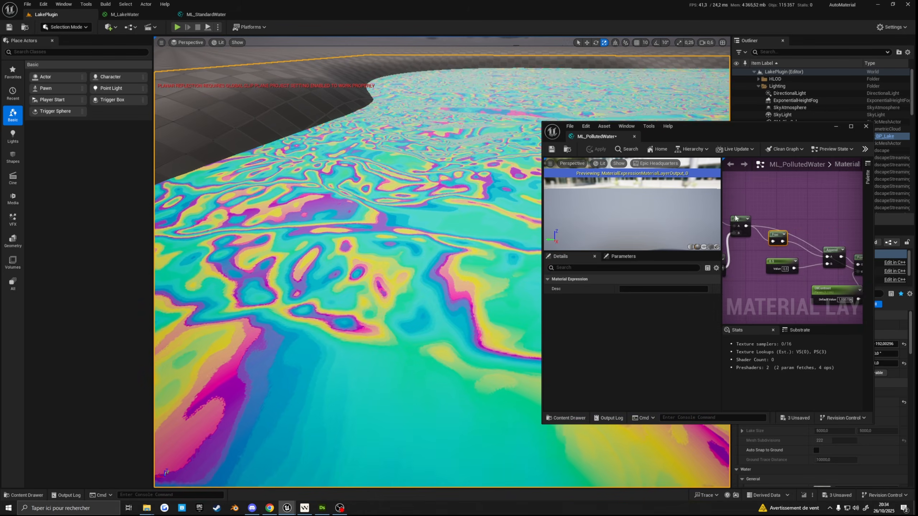
- Reposition the Frac node beside the Add node and view the oil colors on the lake from close up
right_click_drag(792, 237, 861, 227)
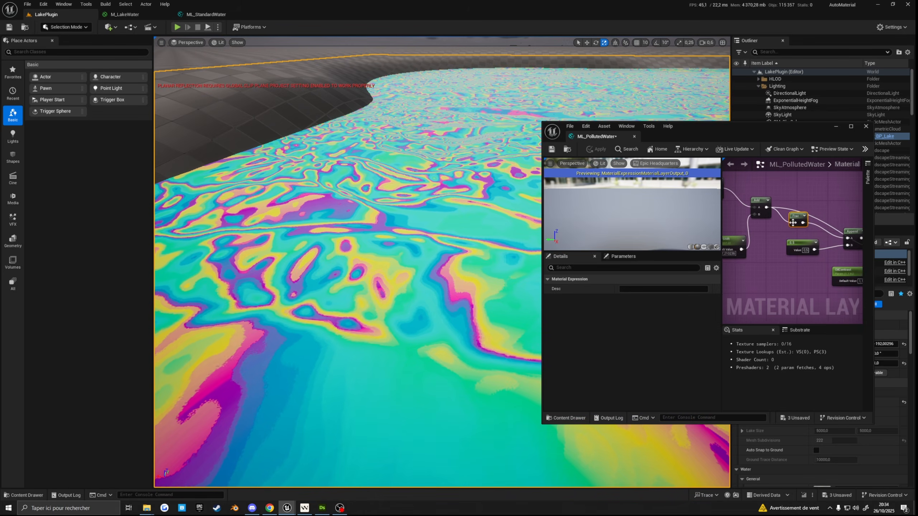
scroll(799, 219, "up", 3)
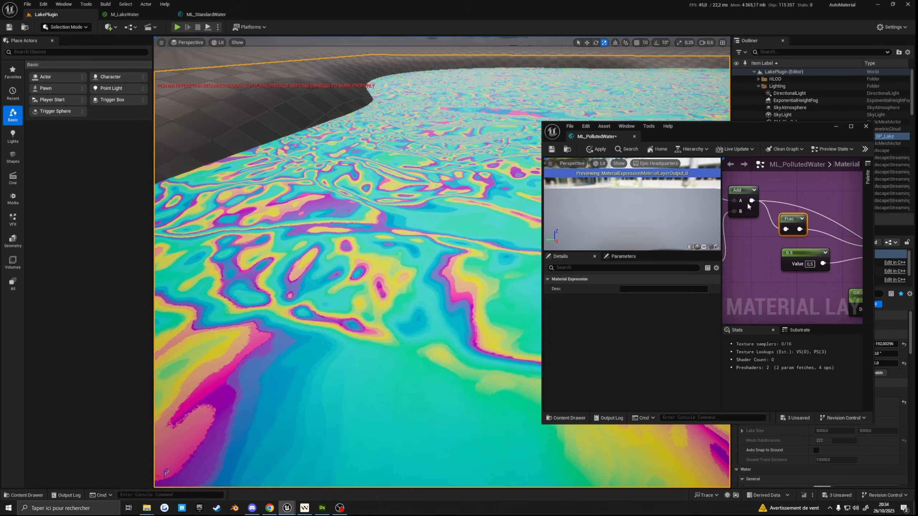
right_click_drag(808, 207, 784, 210)
left_click_drag(772, 218, 784, 222)
key("w")
right_click_drag(480, 217, 484, 248)
key("s")
- Connect the Frac node's output to OilGradientTexture's UVs, apply the material, and examine the color edges on the lake
mouse_move(766, 218)
right_mouse_down()
mouse_move(722, 199)
mouse_move(756, 217)
right_mouse_up()
scroll(756, 217, "down", 2)
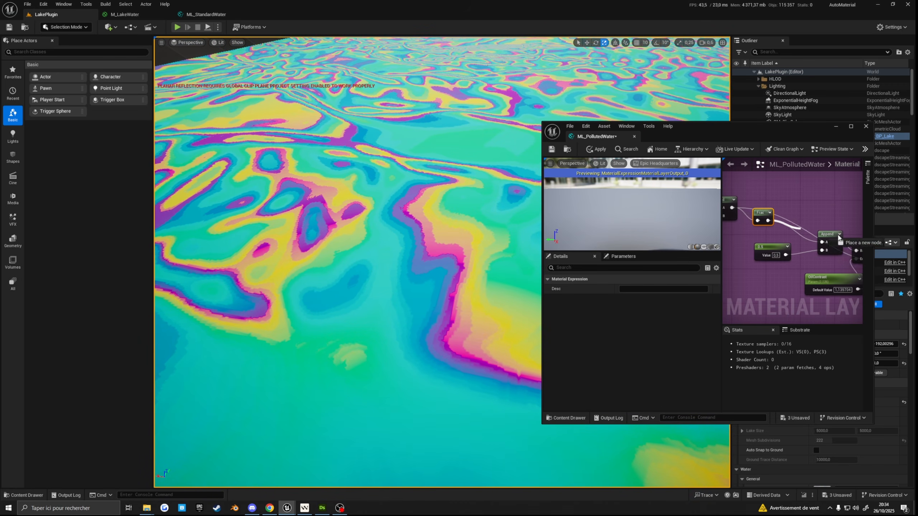
right_click_drag(838, 237, 723, 238)
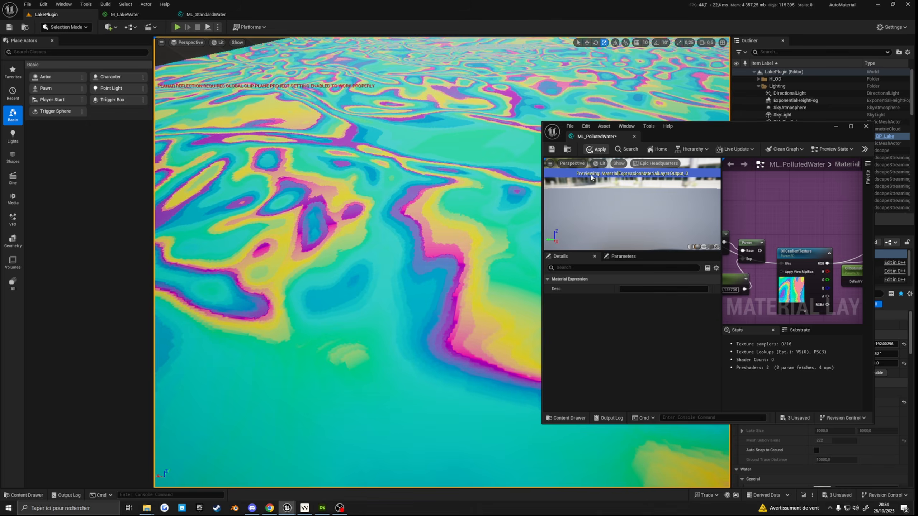
key("w")
right_click_drag(479, 265, 480, 283)
key("s")
key("w")
key("s")
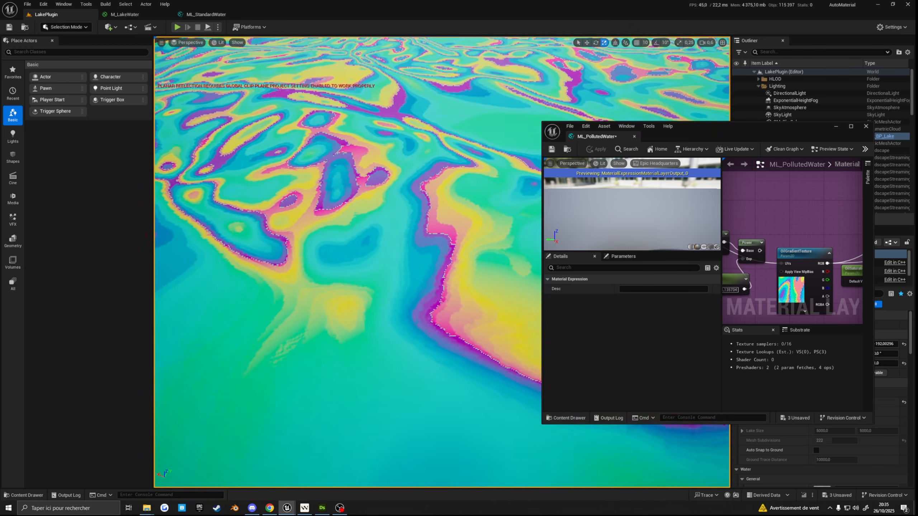
- Reposition the Frac node between Add and Append and view the lake out to its far shore
right_click_drag(727, 243, 819, 238)
scroll(808, 235, "down", 1)
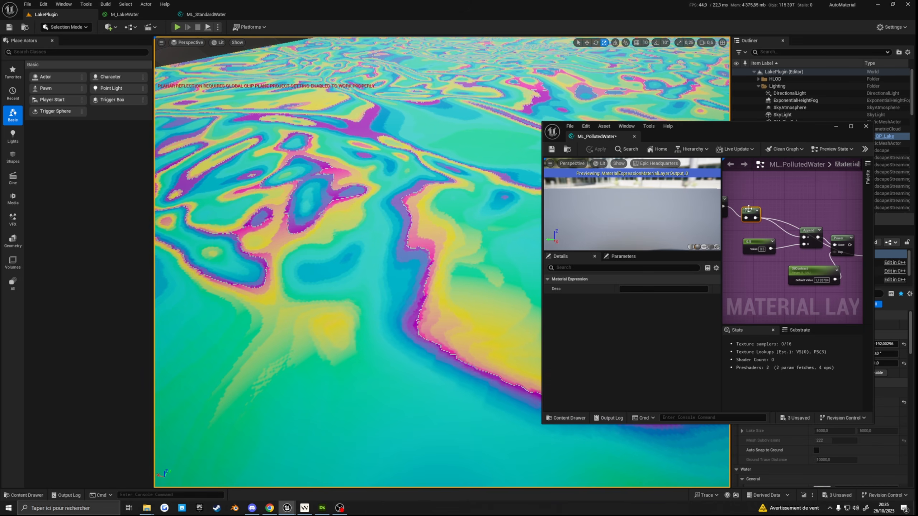
left_click_drag(758, 209, 734, 209)
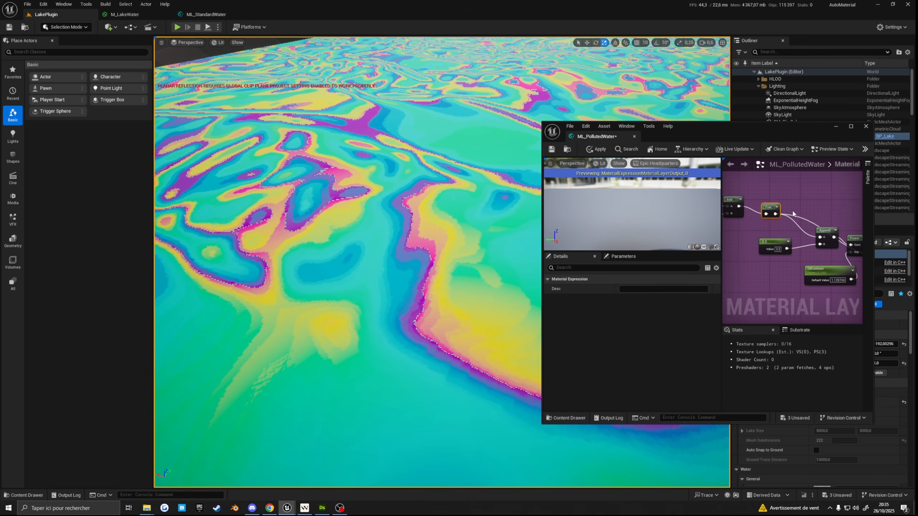
key("s")
right_click_drag(465, 195, 466, 165)
- Lower OilIntensity's default value to 0,000795 to compare the lake without oil, and set it back up to 1
scroll(800, 188, "down", 4)
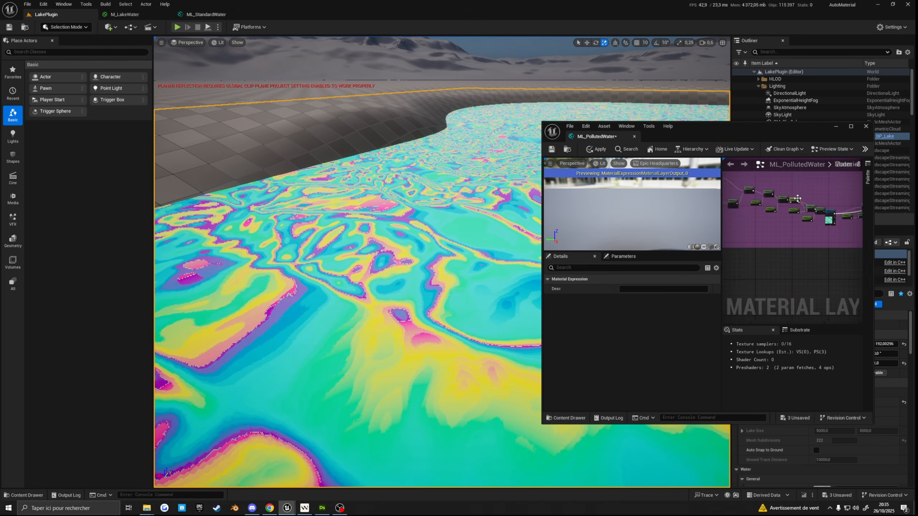
right_click_drag(800, 180, 804, 256)
scroll(777, 240, "down", 4)
scroll(777, 220, "up", 4)
scroll(806, 237, "up", 6)
left_click(777, 242)
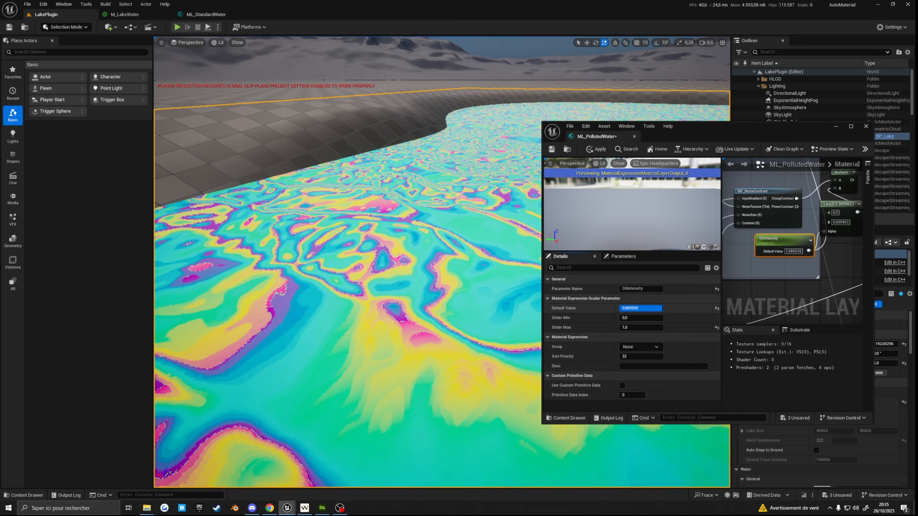
left_click_drag(658, 308, 616, 308)
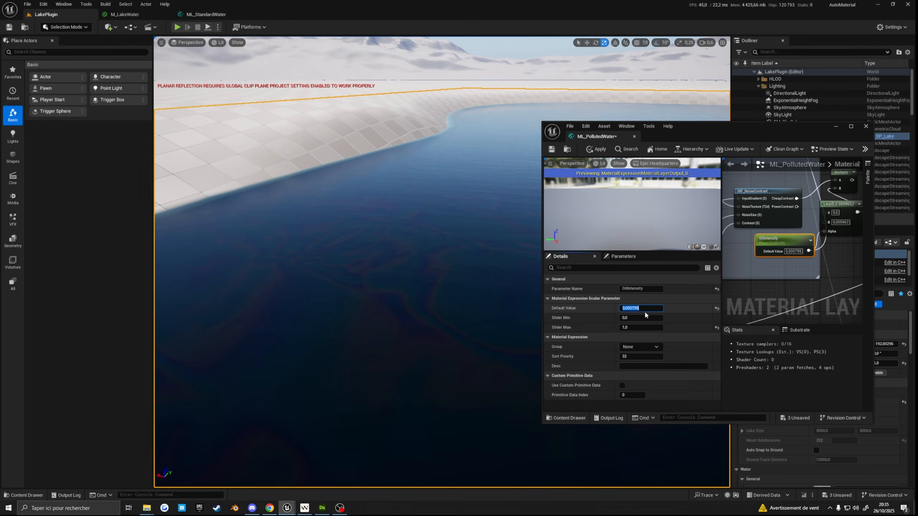
type("1")
key("Return")
- Connect the Add node's output to the Power node's Base and move the Power node upward
scroll(789, 260, "down", 4)
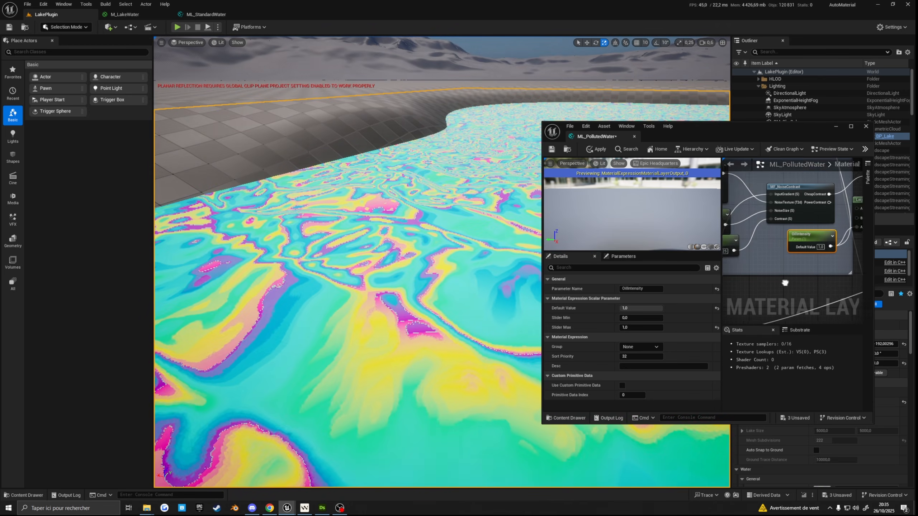
right_click_drag(755, 295, 766, 273)
scroll(802, 273, "up", 5)
scroll(741, 268, "down", 2)
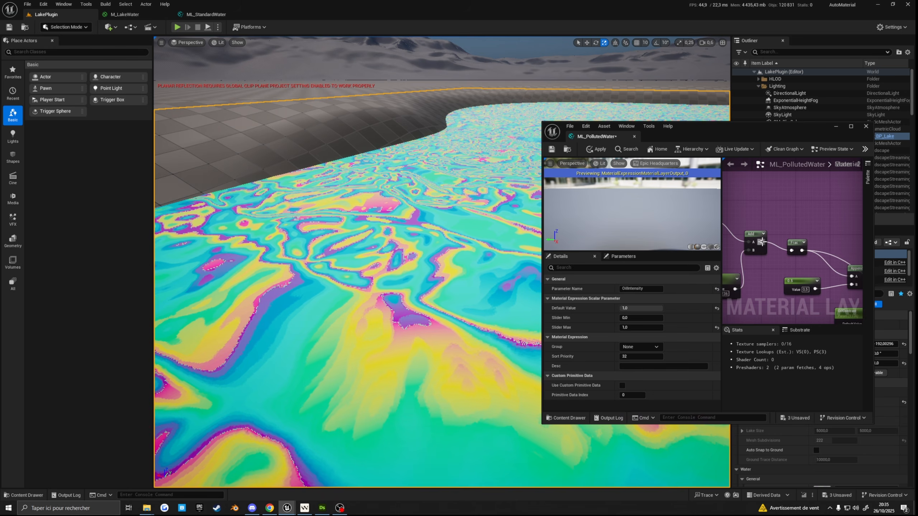
left_click_drag(760, 242, 766, 285)
left_click_drag(769, 277, 773, 234)
- Reposition the Append, Frac and constant nodes below the Add node to clear its link to Power
right_click_drag(736, 279, 800, 242)
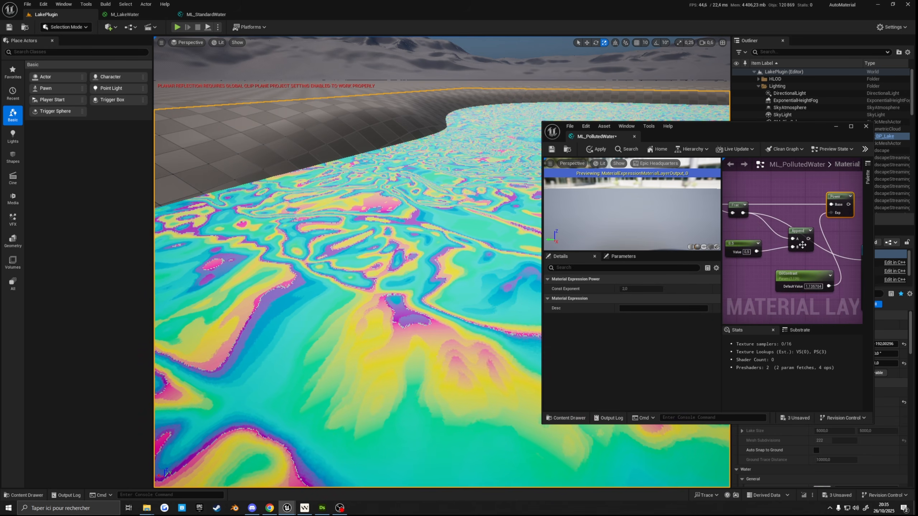
left_click_drag(796, 231, 744, 254)
right_click_drag(725, 224, 785, 203)
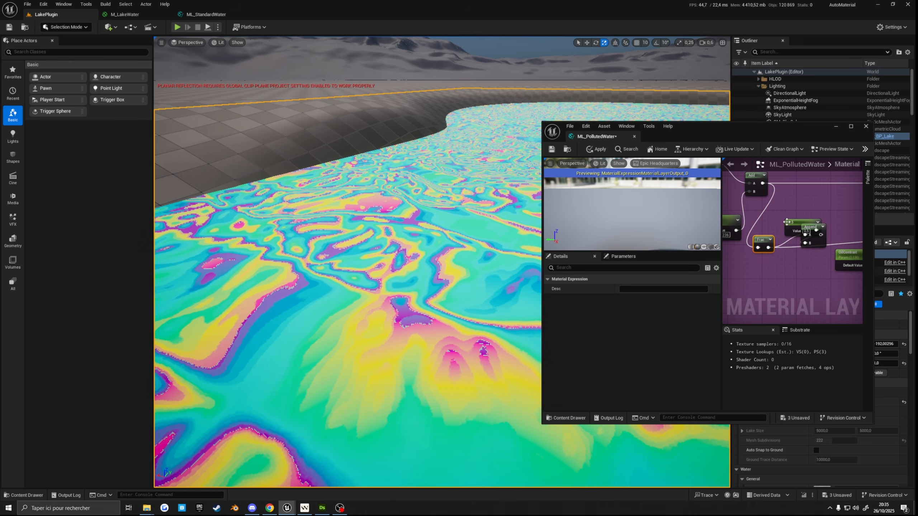
left_click_drag(787, 222, 773, 262)
left_click_drag(846, 253, 841, 246)
right_click_drag(856, 217, 790, 253)
- Place OilContrast just below the Power node, connect Power's output to OilGradientTexture's UVs, and apply the material
left_click_drag(771, 221, 780, 242)
right_click_drag(807, 255, 844, 217)
left_click_drag(783, 256, 785, 230)
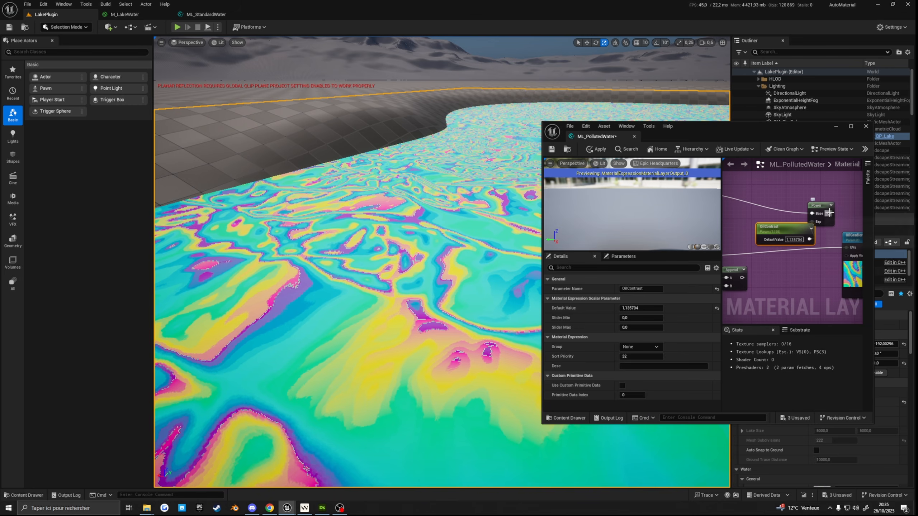
right_click_drag(809, 181, 799, 183)
right_click_drag(799, 183, 818, 203)
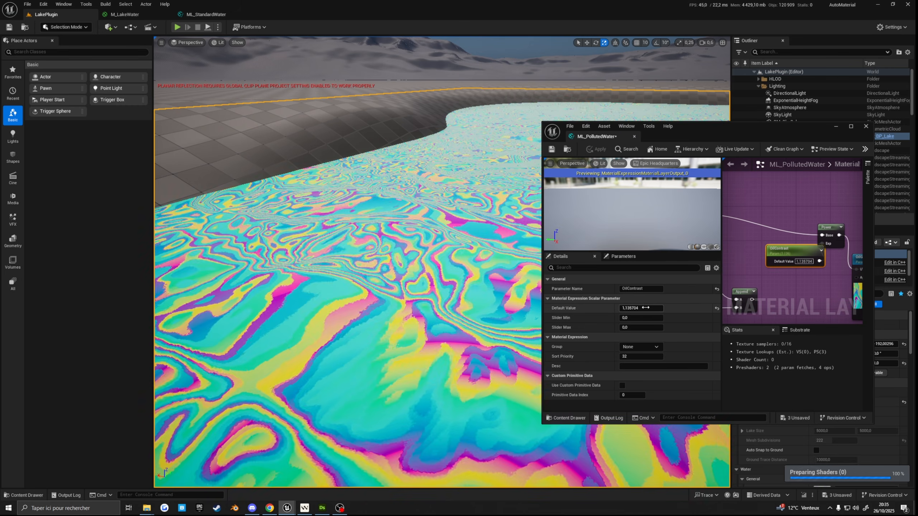
- Set OilContrast's default value to 0,854739, view the lake, and shift the OilContrast node away from Power
mouse_move(644, 308)
left_mouse_down()
mouse_move(629, 308)
mouse_move(639, 308)
left_mouse_up()
right_click_drag(426, 302, 452, 308)
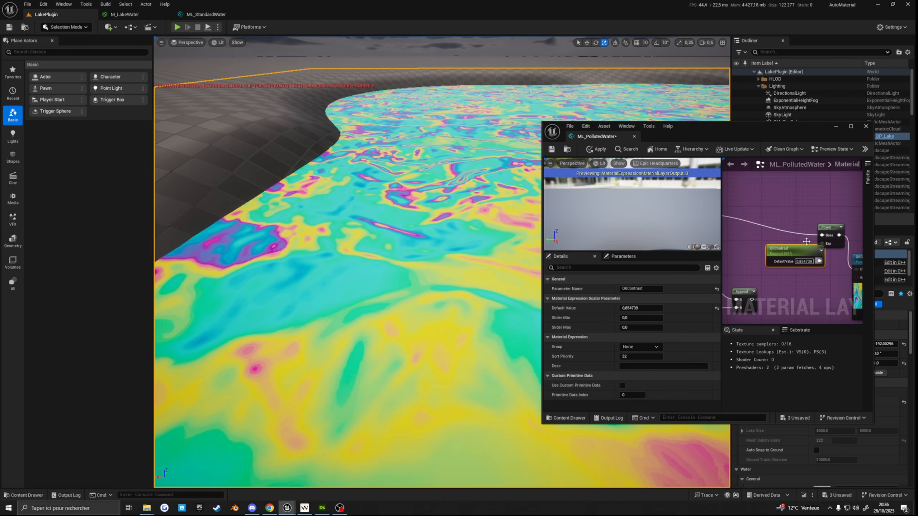
left_click_drag(777, 250, 761, 255)
mouse_move(770, 286)
right_mouse_down()
mouse_move(839, 283)
mouse_move(768, 278)
right_mouse_up()
- Move OilColorRange closer below the Multiply node and adjust its default value
scroll(788, 272, "down", 5)
scroll(786, 271, "up", 5)
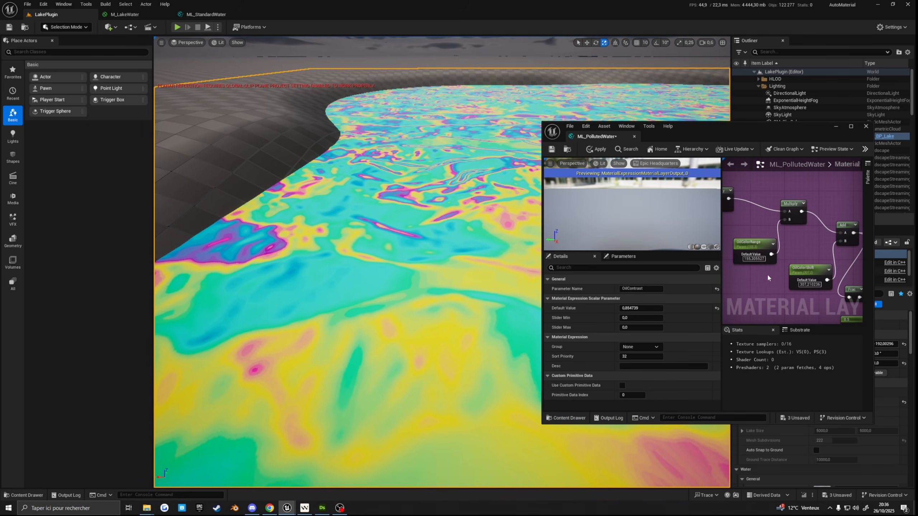
left_click_drag(759, 245, 768, 241)
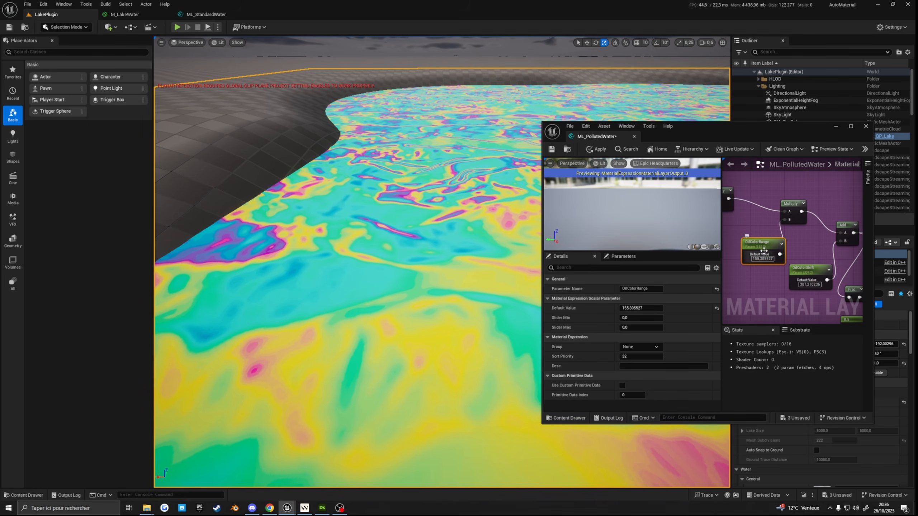
mouse_move(641, 308)
left_mouse_down()
mouse_move(662, 308)
mouse_move(651, 308)
left_mouse_up()
- Try varying OilContrast's default value and return it to 0,854739
right_click_drag(841, 274, 734, 231)
left_click(799, 232)
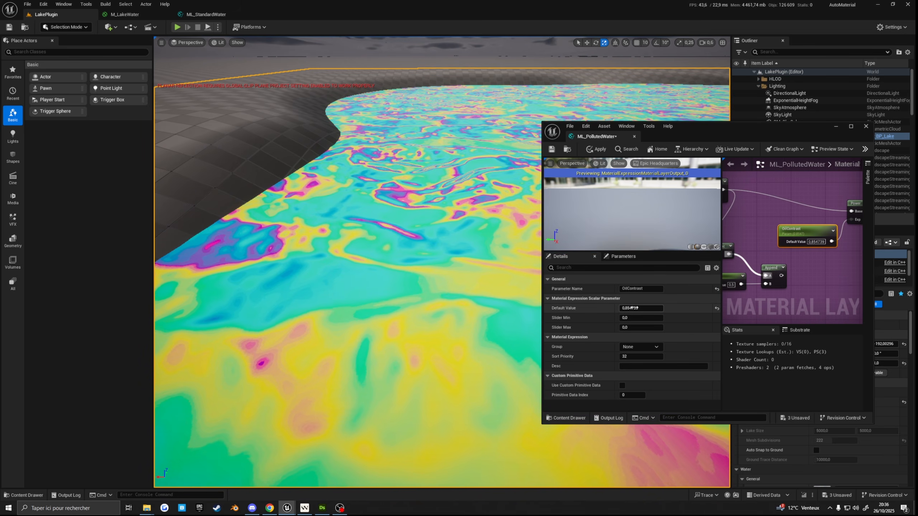
left_click_drag(636, 308, 636, 308)
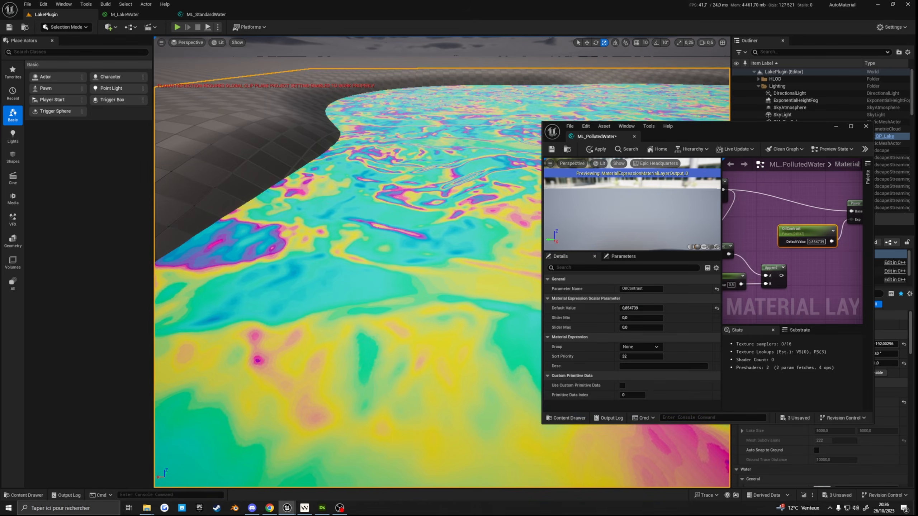
- Follow the graph from the Power node to Desaturation and reposition the Desaturation node
left_click(856, 207)
scroll(856, 208, "down", 3)
right_click_drag(856, 210, 743, 212)
left_click(780, 233)
scroll(795, 226, "up", 4)
right_click_drag(813, 200, 811, 209)
left_click_drag(830, 198, 805, 211)
right_click_drag(809, 203, 821, 164)
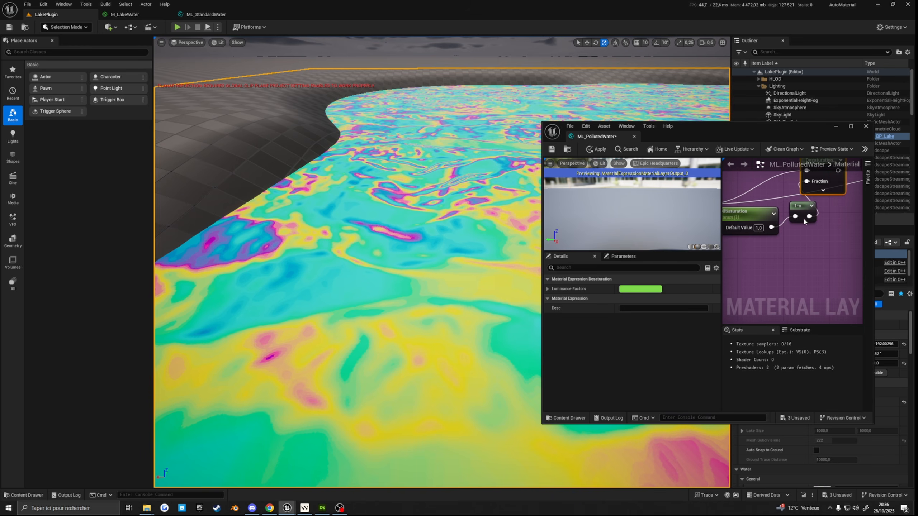
- Arrange OilSaturation and the 1-x node below Desaturation, leaving space between the nodes
left_click_drag(732, 227, 742, 262)
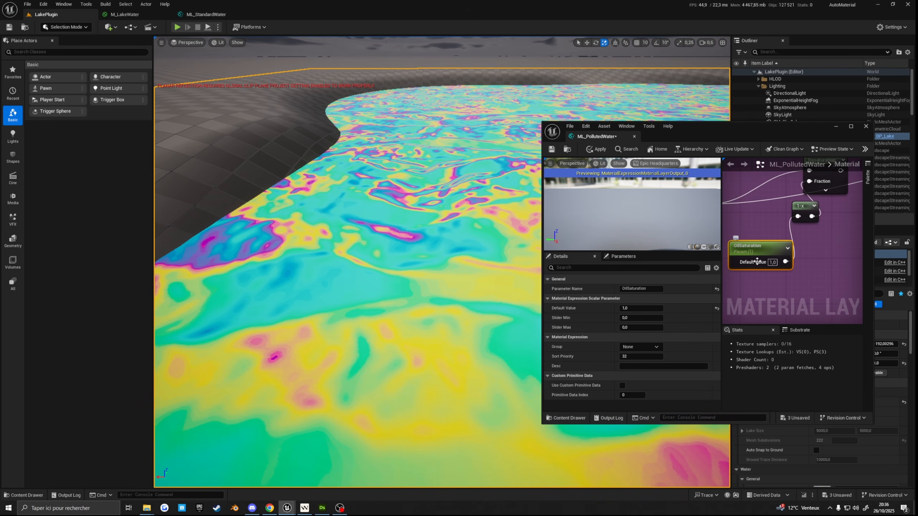
right_click_drag(818, 229, 791, 238)
left_click_drag(773, 228, 778, 239)
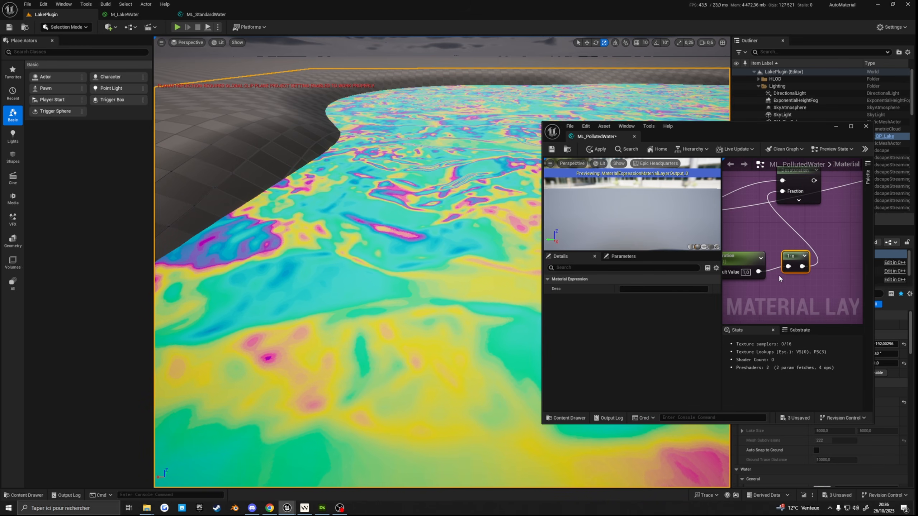
right_click_drag(780, 244, 784, 269)
left_click_drag(802, 200, 808, 212)
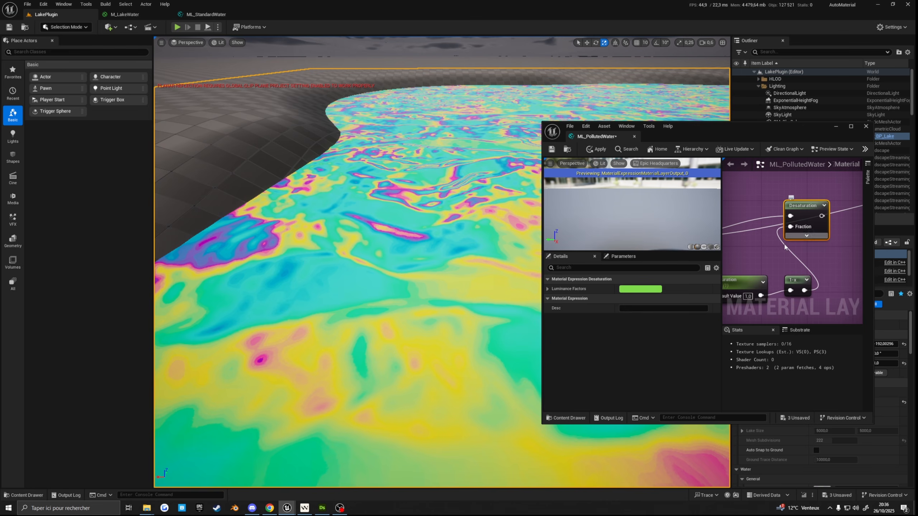
mouse_move(785, 247)
right_mouse_down()
mouse_move(819, 244)
mouse_move(792, 246)
right_mouse_up()
scroll(804, 232, "down", 2)
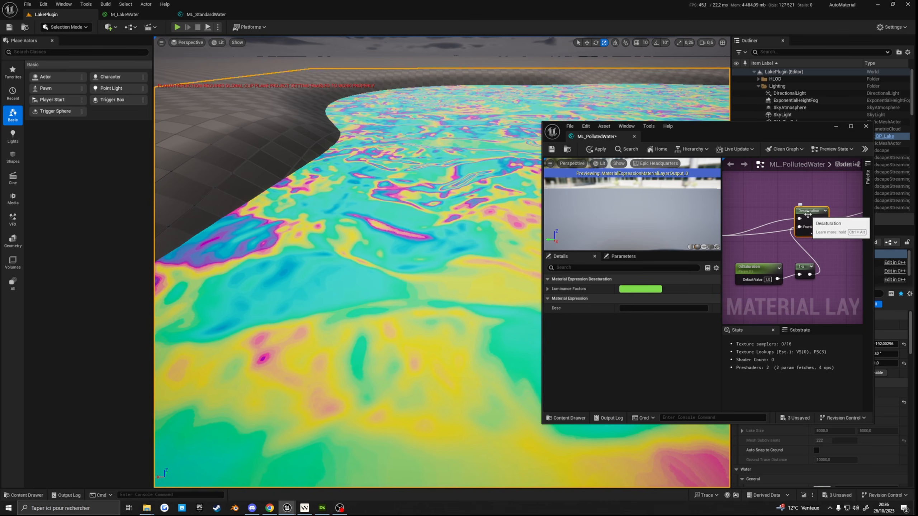
left_click_drag(808, 215, 810, 230)
- Connect Desaturation's output to MakeMaterialAttributes' BaseColor and apply the material
right_click_drag(839, 244, 768, 235)
scroll(817, 223, "down", 4)
left_click_drag(754, 225, 837, 180)
- Lower OilSaturation's default value to about 0,632 to compare the lake's colors, and set it back to 1
scroll(787, 218, "up", 5)
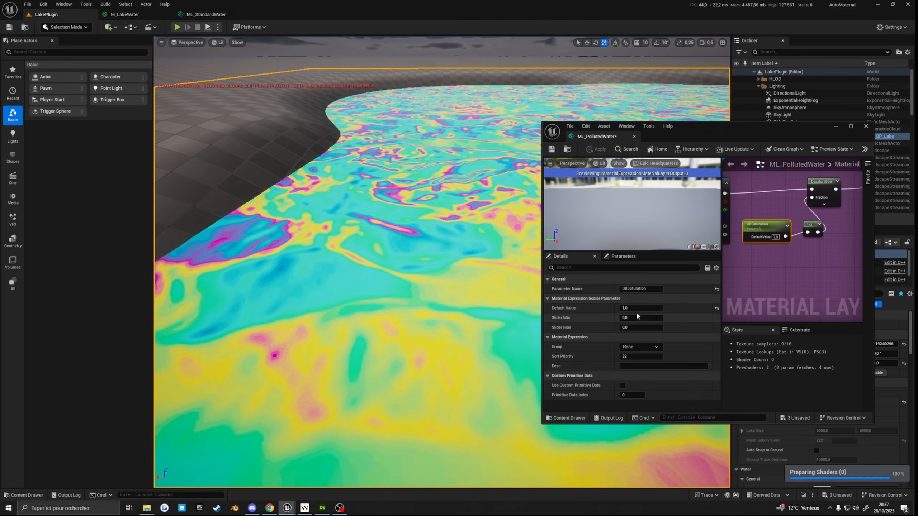
left_click_drag(638, 308, 630, 308)
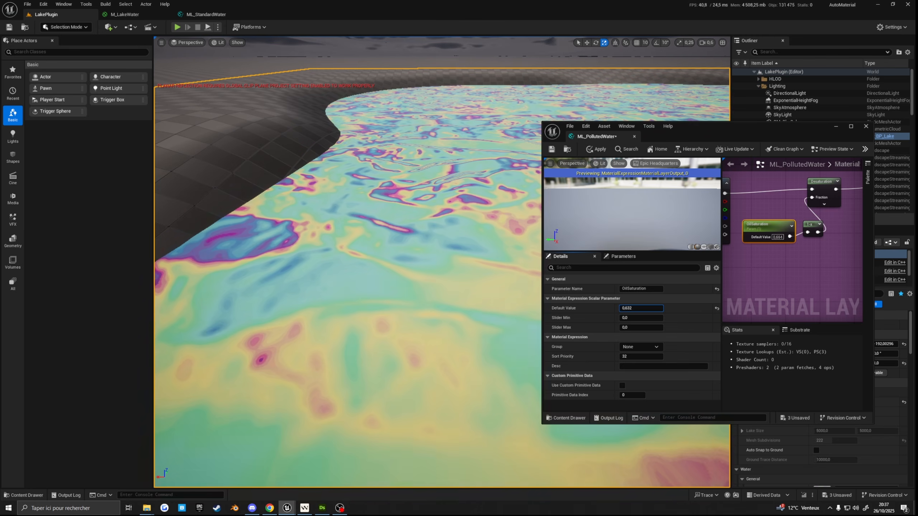
mouse_move(626, 308)
left_mouse_down()
mouse_move(646, 308)
mouse_move(633, 308)
left_mouse_up()
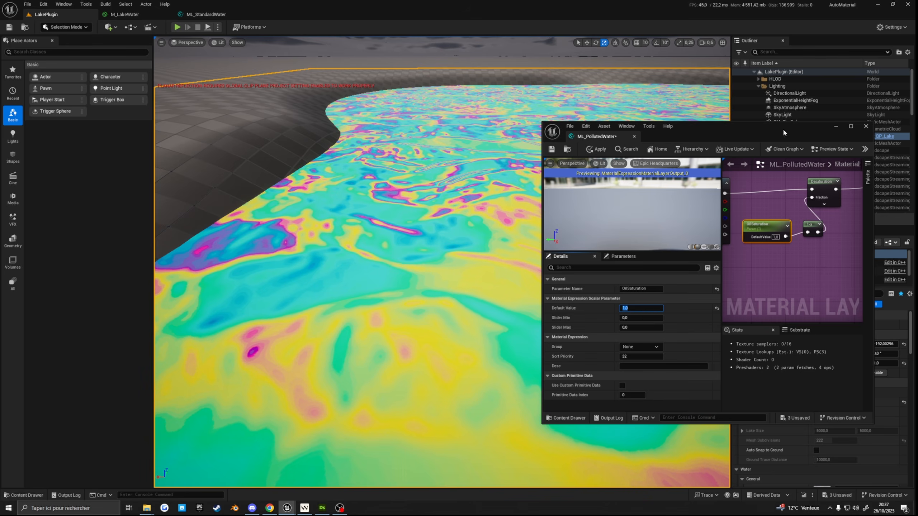
- Maximize the material editor, move OilSpecualr closer to the Specular input, and set its default value to 1
double_click(783, 133)
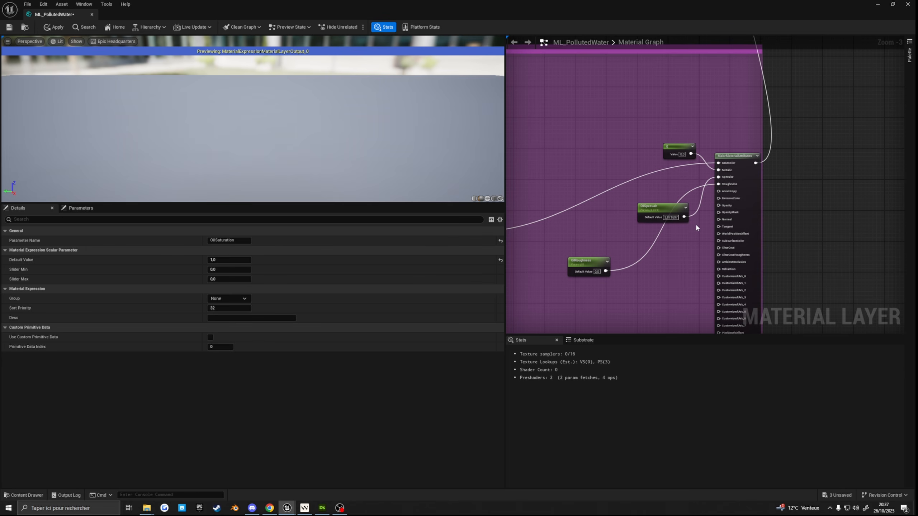
scroll(725, 182, "up", 3)
right_click_drag(632, 196, 668, 152)
left_click(663, 165)
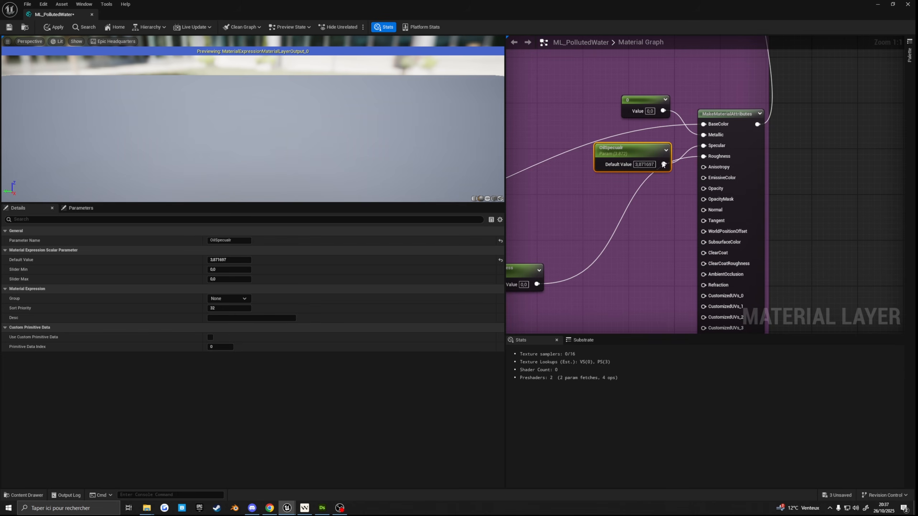
left_click_drag(642, 152, 646, 150)
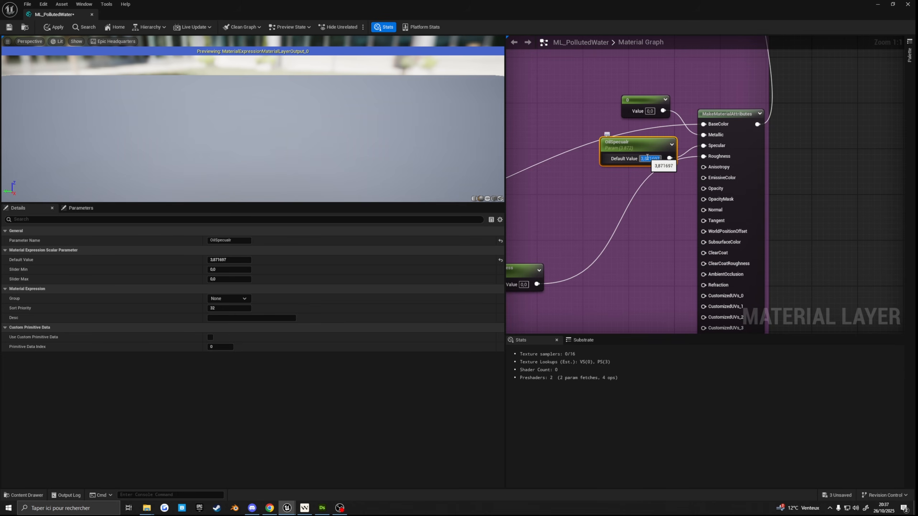
right_click_drag(647, 157, 672, 131)
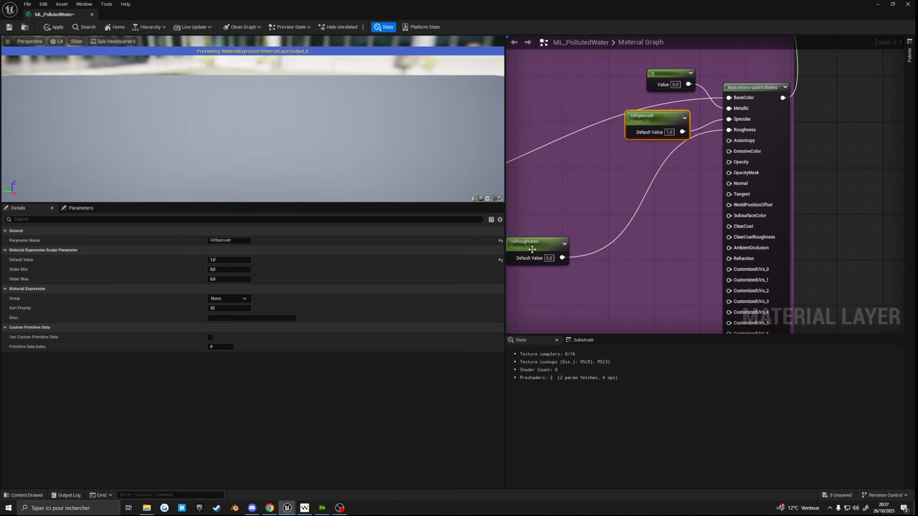
- Move OilRoughness below OilSpecualr and shift the Metallic constant closer to MakeMaterialAttributes
left_click_drag(532, 251, 671, 166)
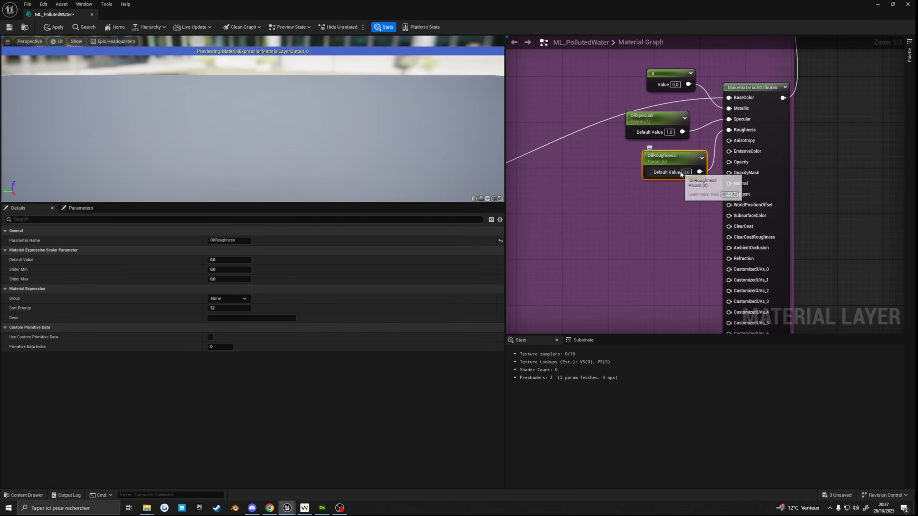
left_click(659, 72)
left_click_drag(660, 73, 673, 75)
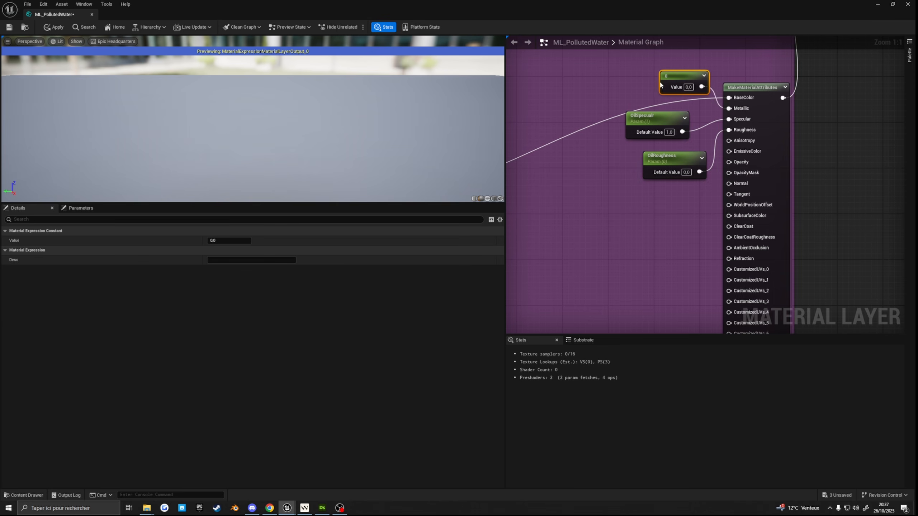
- Restore the material editor as a floating window over the lake, set the Metallic constant to 1, and apply the material
left_click_drag(88, 17, 625, 111)
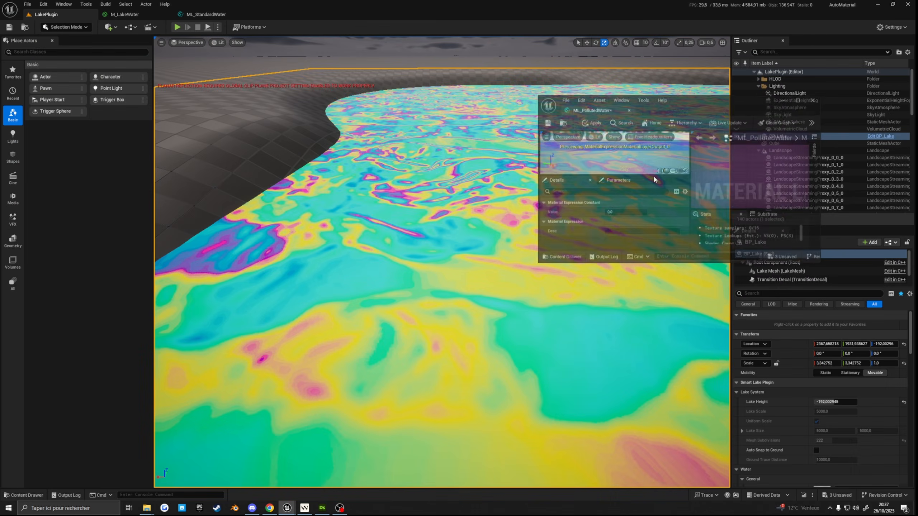
scroll(758, 165, "down", 3)
mouse_move(759, 165)
right_mouse_down()
mouse_move(722, 149)
mouse_move(766, 173)
right_mouse_up()
scroll(765, 167, "up", 3)
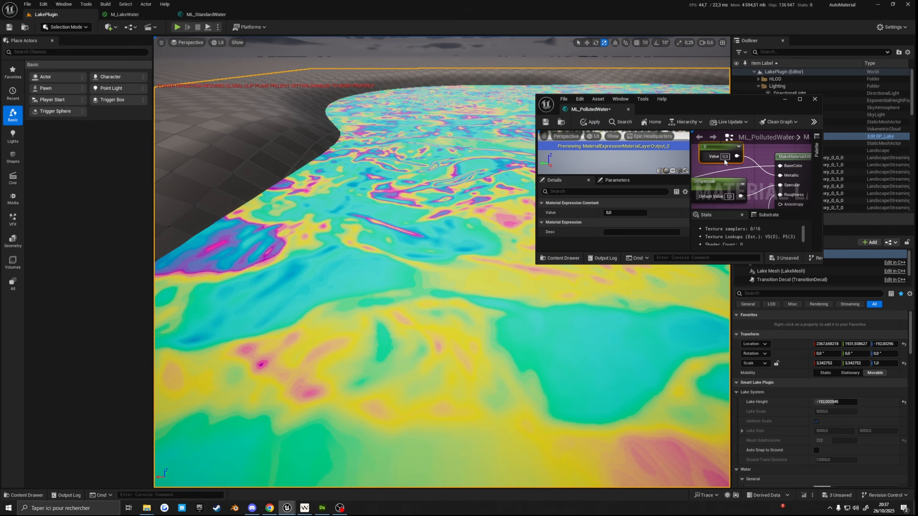
left_click(726, 157)
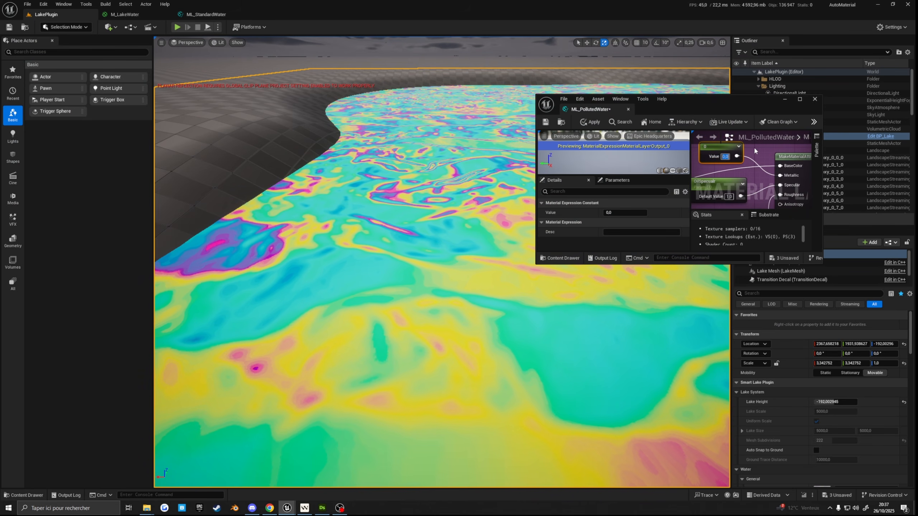
type("1")
key("Return")
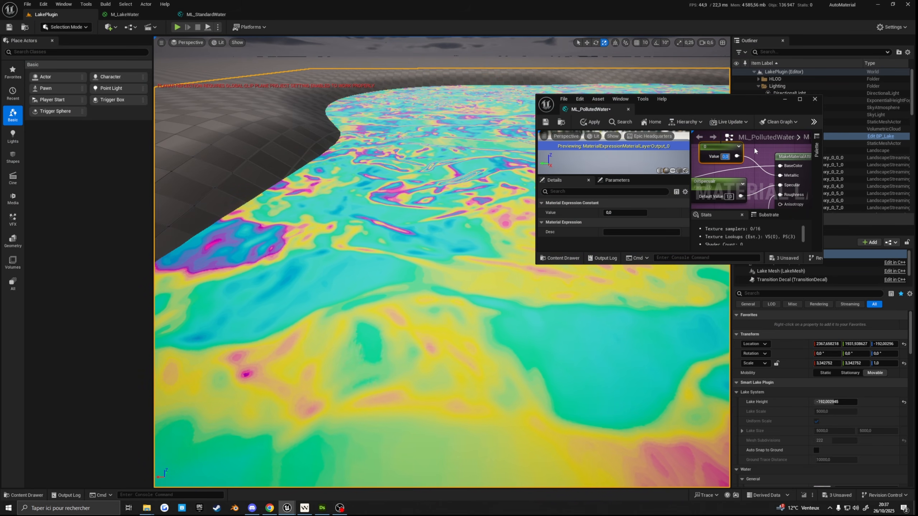
left_click(590, 122)
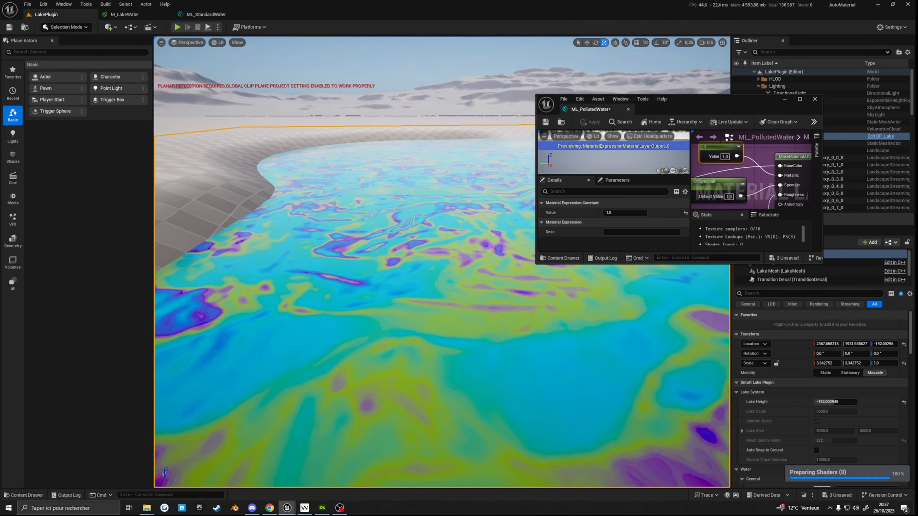
- View the metallic lake from another angle, try a lower OilIntensity default value, and set it back to 1
right_click_drag(361, 289, 289, 297)
scroll(752, 175, "down", 6)
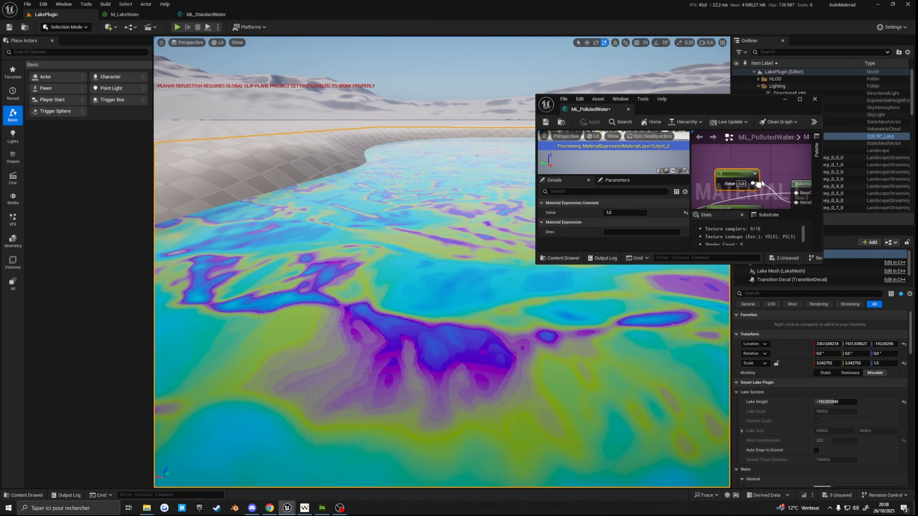
scroll(733, 197, "up", 5)
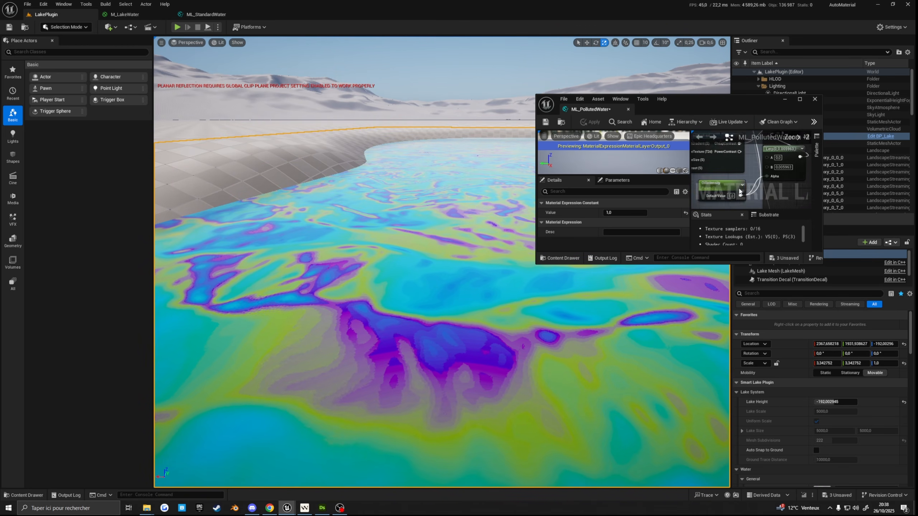
left_click(729, 191)
left_click_drag(621, 230, 598, 230)
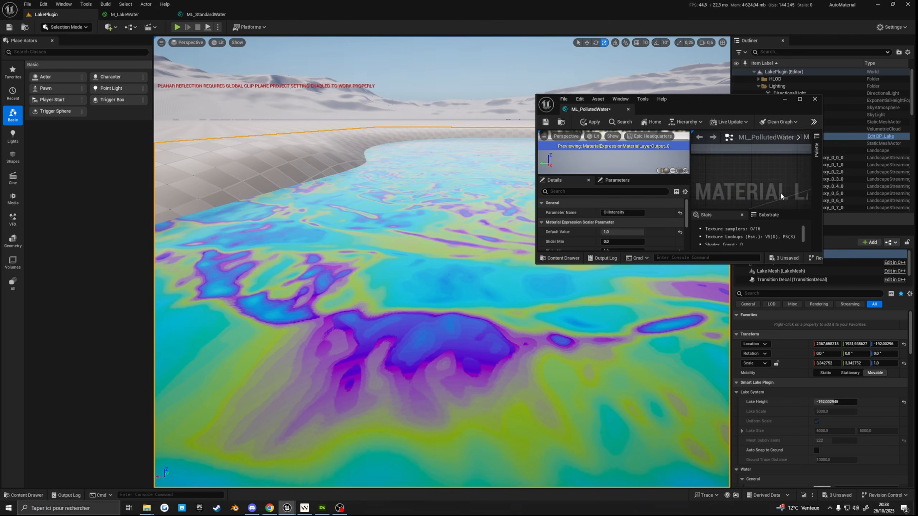
- Enlarge the material window, set the Metallic constant back to 0, and space the constant and OilSpecualr nodes apart
right_click_drag(734, 170, 729, 144)
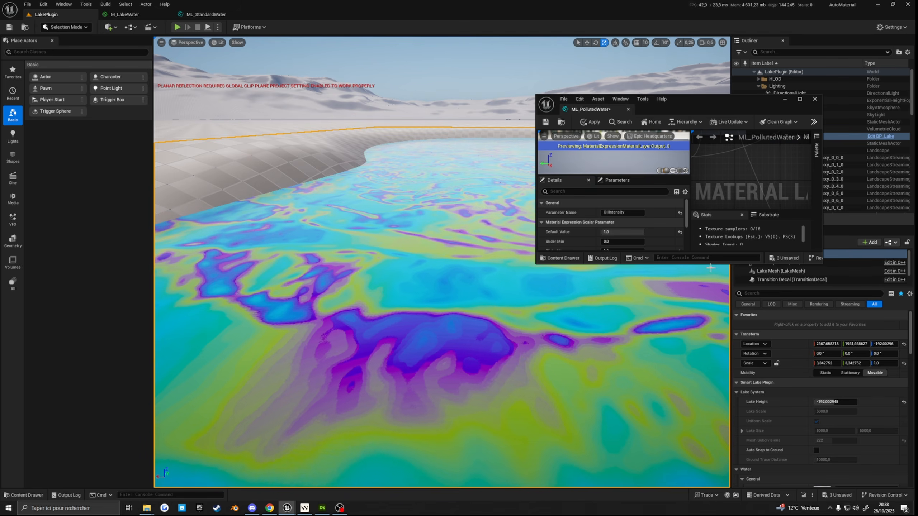
left_click_drag(710, 266, 710, 406)
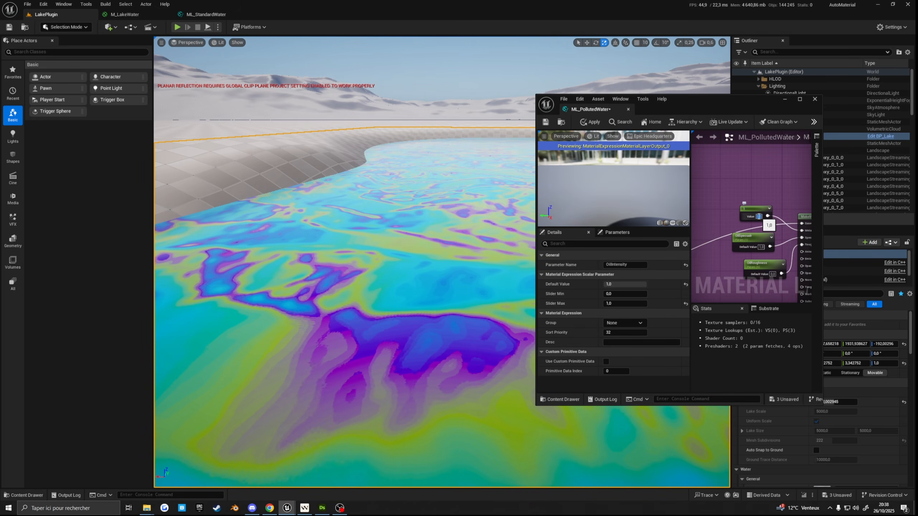
right_click_drag(767, 216, 741, 209)
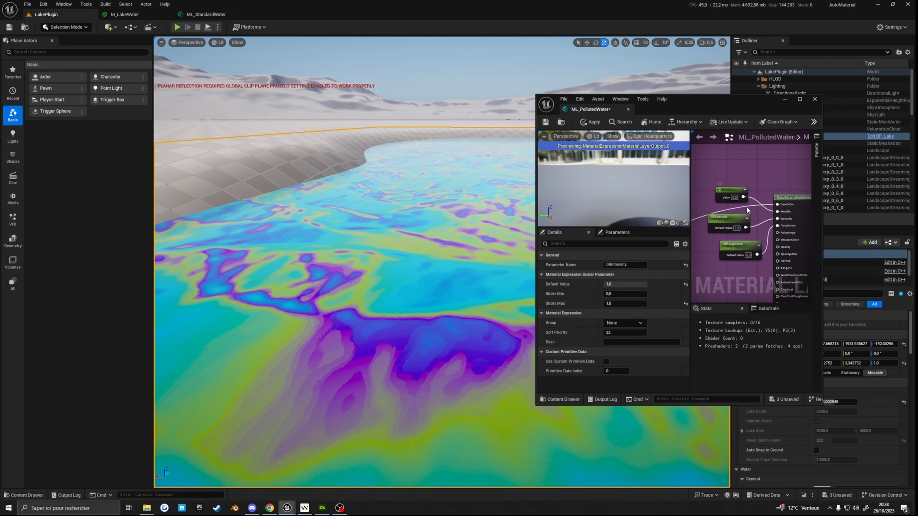
left_click_drag(727, 196, 726, 176)
left_click_drag(737, 216, 744, 211)
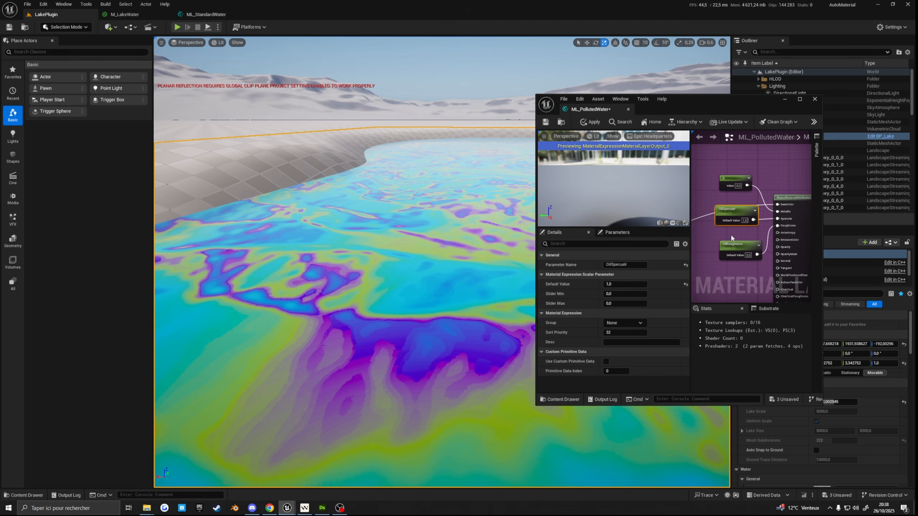
- Follow the oil layer graph from the OilSpecualr and OilRoughness parameters to the BlendMaterialAttributes node and inspect its inputs
right_click_drag(731, 238, 745, 226)
right_click_drag(797, 238, 764, 266)
scroll(751, 235, "down", 4)
scroll(739, 231, "up", 6)
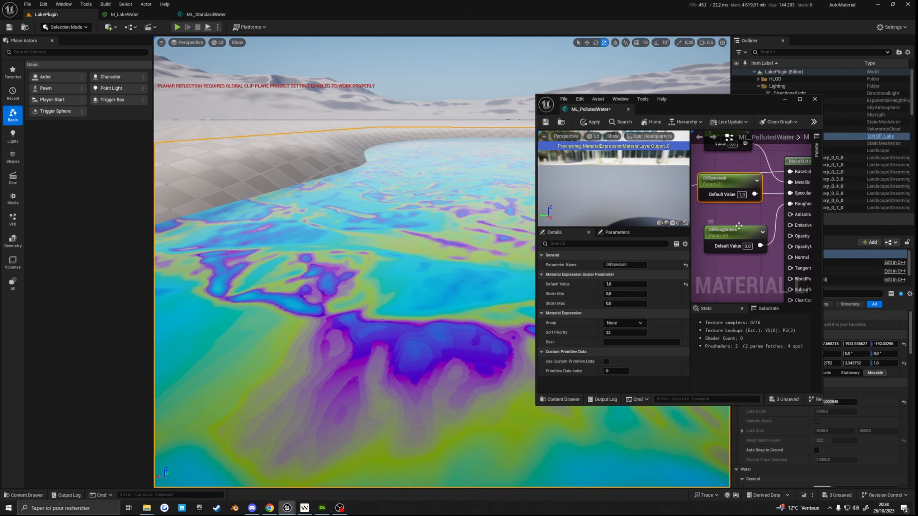
scroll(762, 231, "down", 3)
right_click_drag(771, 206, 753, 254)
scroll(753, 254, "up", 3)
left_click(751, 198)
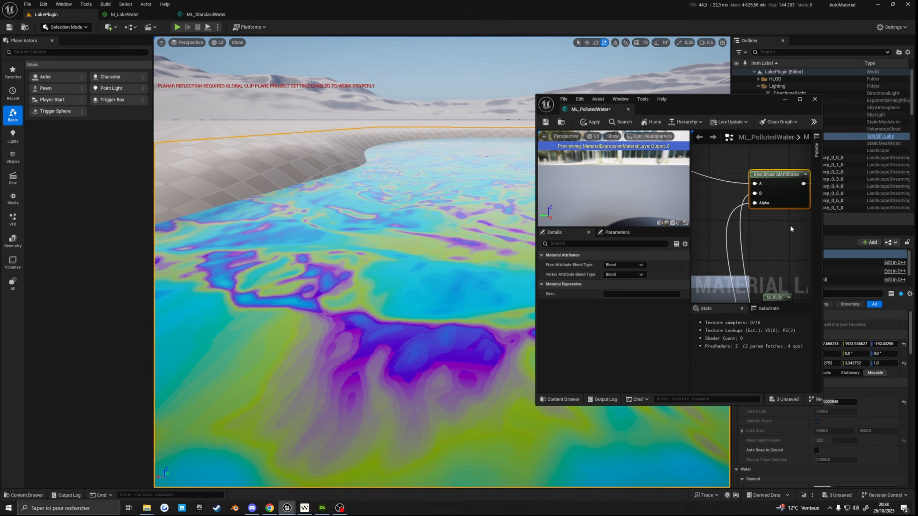
scroll(781, 240, "down", 3)
right_click_drag(773, 248, 770, 195)
- Enlarge the material editor and connect the Vertex Color output directly to the Alpha input of BlendMaterialAttributes
left_click(799, 99)
scroll(566, 109, "up", 4)
right_click_drag(566, 109, 758, 136)
scroll(722, 201, "down", 4)
scroll(660, 239, "up", 4)
left_click_drag(616, 259, 759, 231)
right_click_drag(815, 238, 706, 237)
left_click_drag(638, 265, 745, 182)
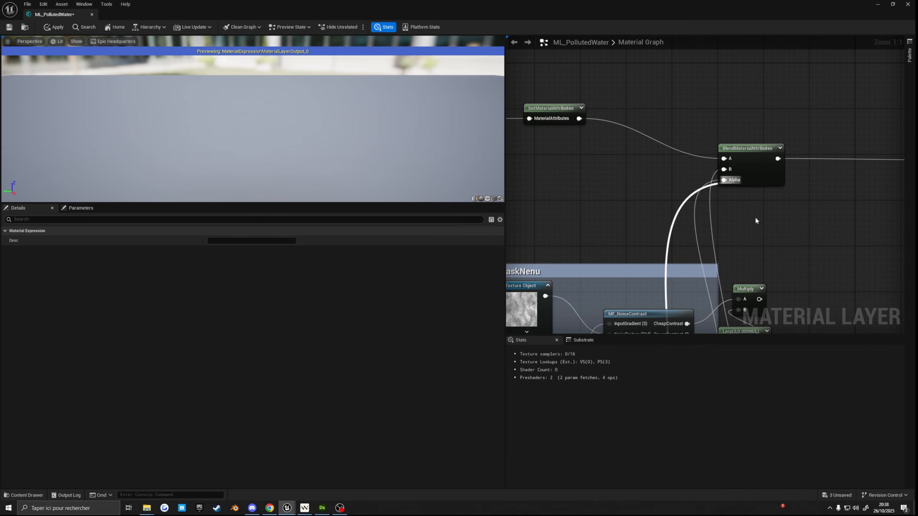
- Apply the material, restore its editor as a floating window, and view the oil distribution over the lake
right_click_drag(786, 240, 826, 167)
scroll(848, 202, "down", 3)
right_click_drag(826, 167, 822, 168)
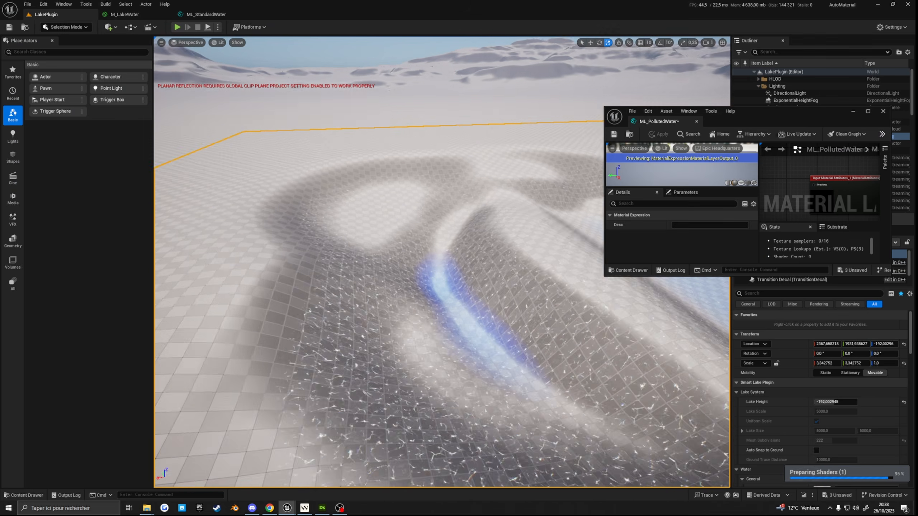
right_click_drag(441, 262, 426, 311)
scroll(419, 289, "up", 1)
scroll(835, 181, "down", 6)
scroll(806, 166, "up", 6)
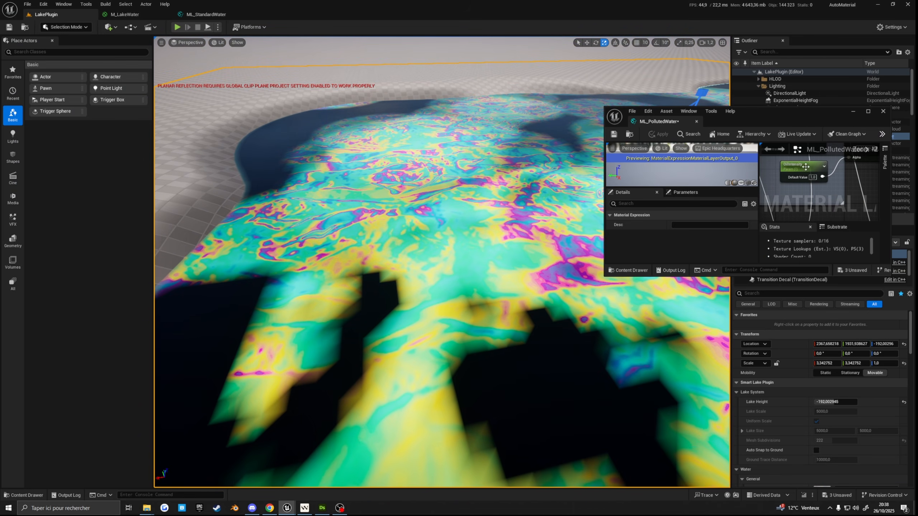
- Set OilIntensity to 0.176798 and connect the Multiply fed by MF_NoiseContrast to the Alpha of BlendMaterialAttributes
left_click(806, 166)
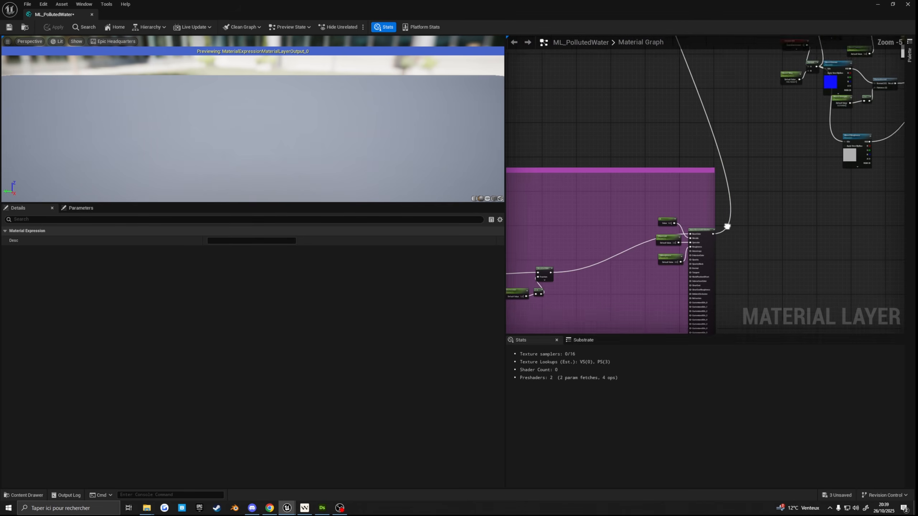
left_click_drag(706, 247, 668, 124)
scroll(713, 195, "down", 1)
left_click_drag(689, 114, 774, 157)
right_click_drag(772, 274, 799, 193)
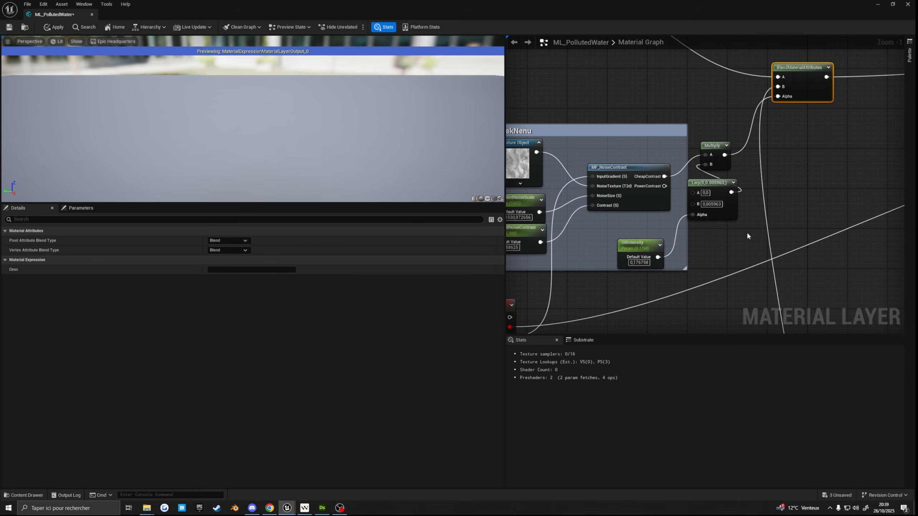
- Reposition the MF_NoiseContrast node inside the BlendMaskNenu group and move the Vertex Color node just below the group
scroll(647, 276, "down", 2)
right_click_drag(643, 277, 732, 194)
left_click_drag(617, 216, 678, 218)
right_click_drag(708, 203, 653, 239)
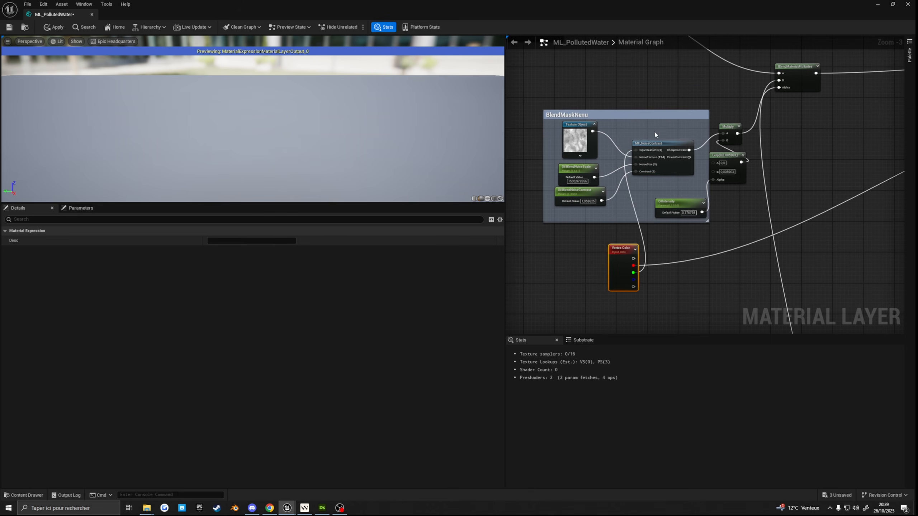
left_click_drag(657, 142, 636, 138)
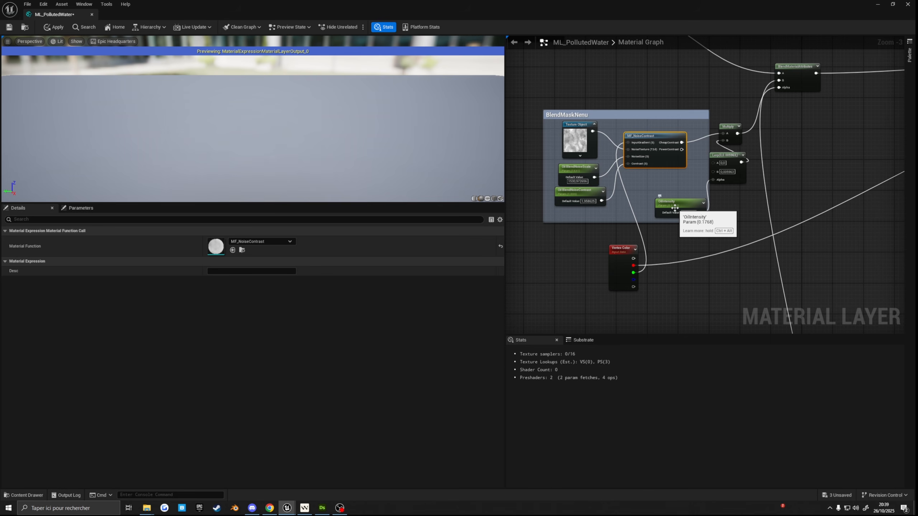
left_click_drag(621, 254, 677, 264)
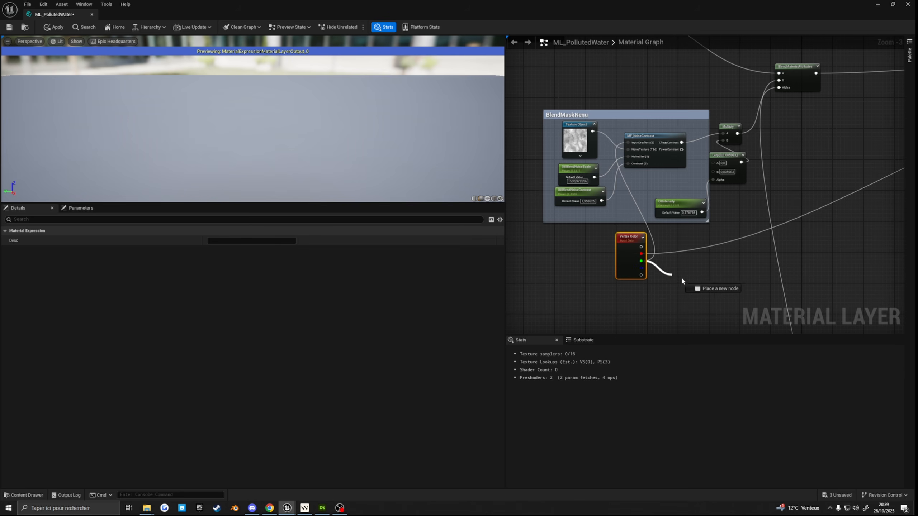
- Add a Multiply node fed by the green output of the Vertex Color node
left_click_drag(688, 266, 702, 269)
left_click(696, 257)
key("m")
left_click(696, 257)
- Connect OilIntensity to input B of the new Multiply and its output to the Alpha of BlendMaterialAttributes
right_click_drag(666, 276, 671, 252)
left_click_drag(683, 185, 701, 246)
scroll(657, 290, "up", 3)
scroll(789, 238, "down", 3)
left_click_drag(680, 286, 748, 105)
right_click_drag(766, 185, 807, 177)
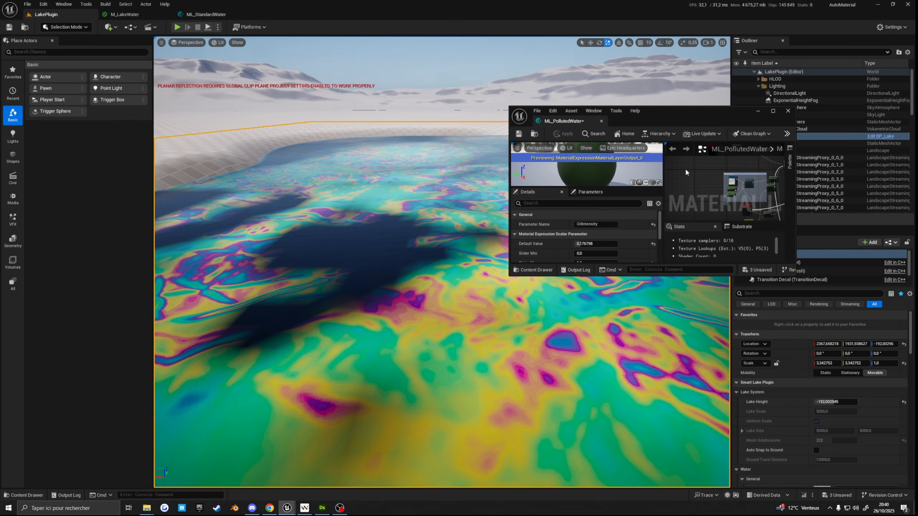
- Float the material editor over the lake and lower the OilIntensity default value to 0.000878 while viewing the water
right_click_drag(685, 168, 719, 167)
right_click_drag(433, 235, 351, 255)
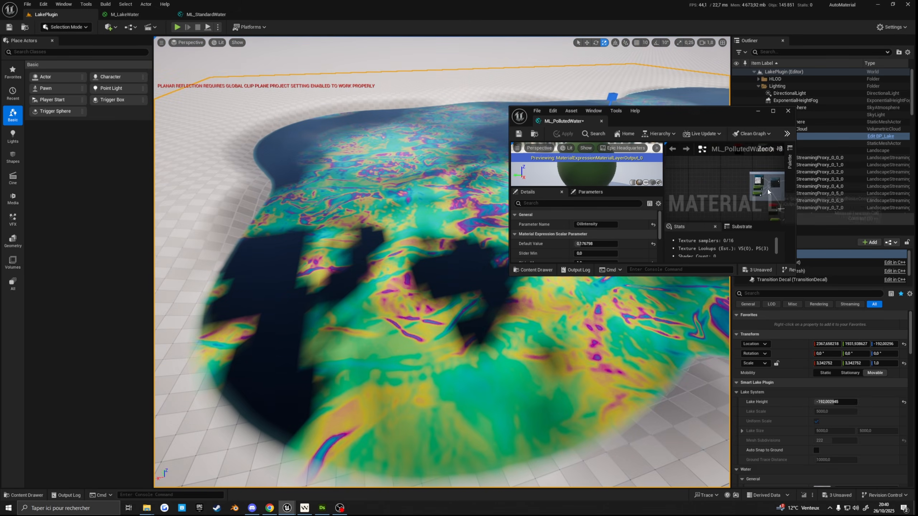
scroll(760, 187, "up", 3)
right_click_drag(751, 191, 718, 171)
scroll(724, 178, "down", 4)
scroll(723, 178, "up", 5)
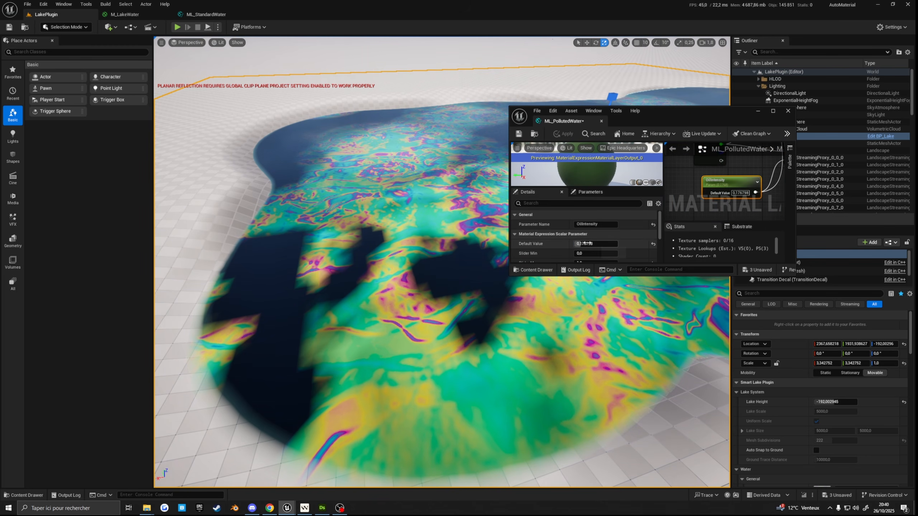
left_click_drag(589, 244, 579, 244)
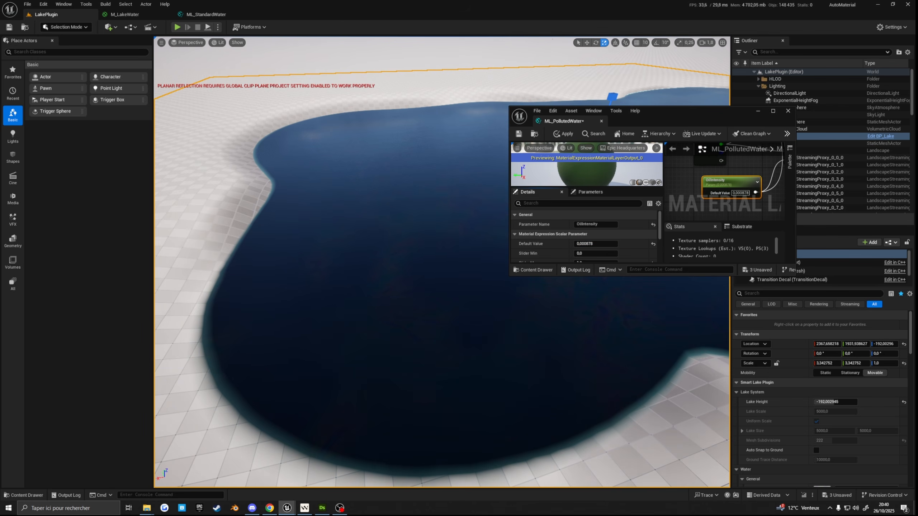
key("w")
right_click_drag(405, 253, 426, 253)
- Enlarge the material editor, move the Lerp node down from the upper Multiply, and place OilIntensity below Vertex Color
double_click(668, 119)
right_click_drag(689, 196, 680, 276)
right_click_drag(698, 167, 684, 189)
left_click_drag(669, 132, 674, 205)
left_click_drag(592, 292, 604, 294)
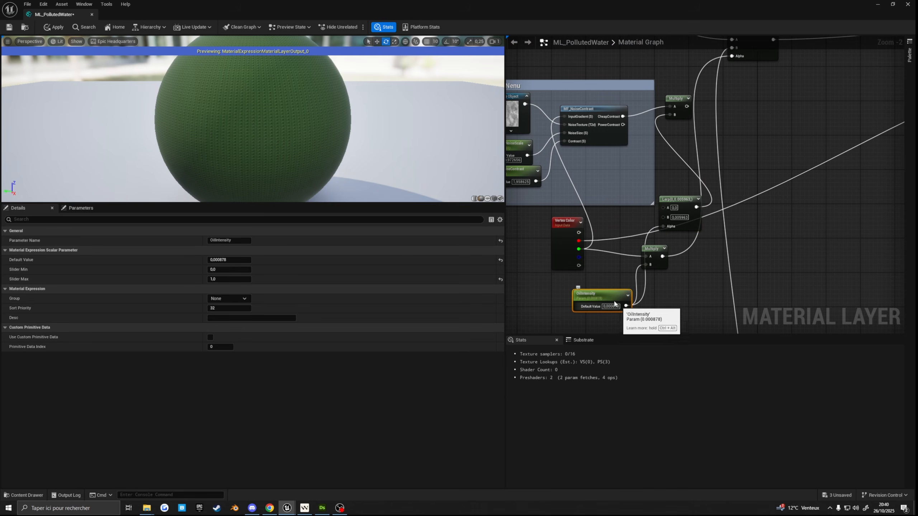
- Move the Lerp node down beside OilIntensity, below the Multiply fed by Vertex Color
left_click_drag(42, 17, 591, 176)
mouse_move(506, 217)
right_mouse_down()
mouse_move(506, 249)
mouse_move(509, 220)
mouse_move(499, 224)
mouse_move(513, 187)
mouse_move(509, 217)
right_mouse_up()
left_click(825, 175)
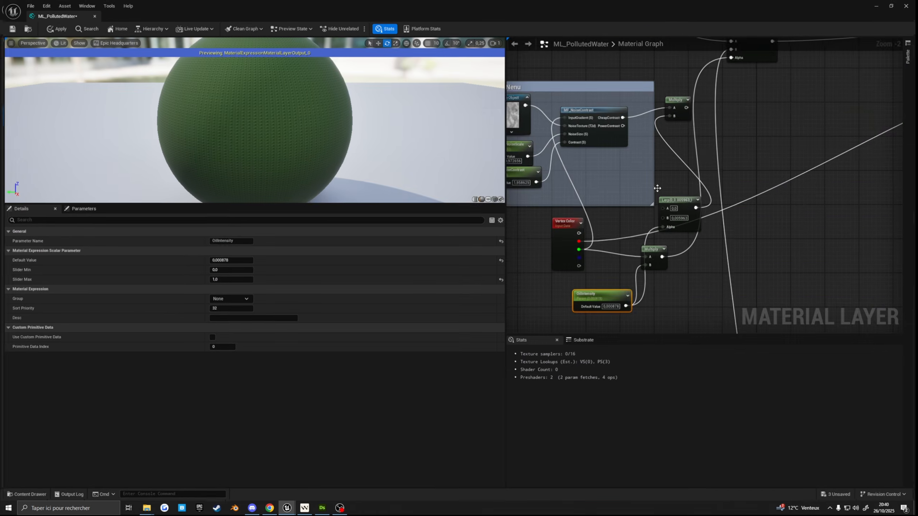
scroll(657, 191, "down", 3)
mouse_move(659, 197)
right_mouse_down()
mouse_move(679, 199)
mouse_move(661, 184)
mouse_move(644, 188)
right_mouse_up()
scroll(679, 199, "up", 5)
left_click_drag(633, 137, 635, 269)
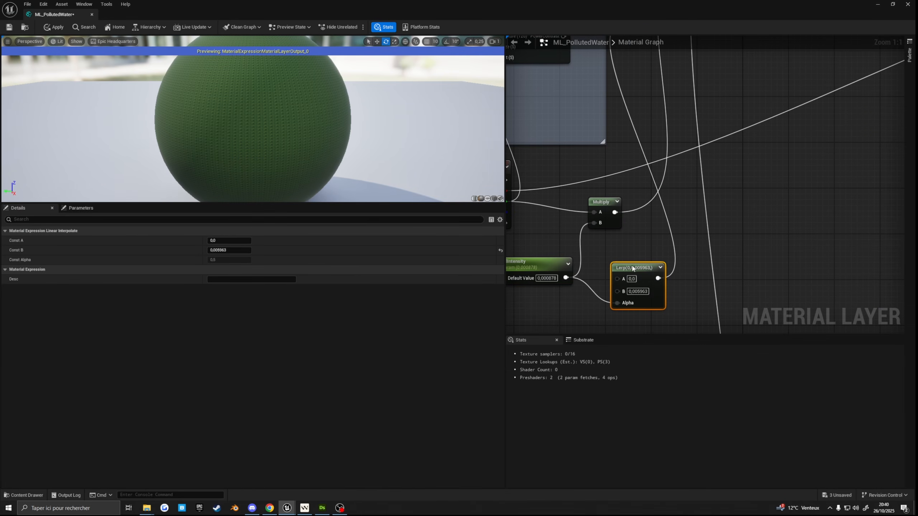
right_click_drag(674, 282, 714, 217)
left_click_drag(672, 202, 697, 175)
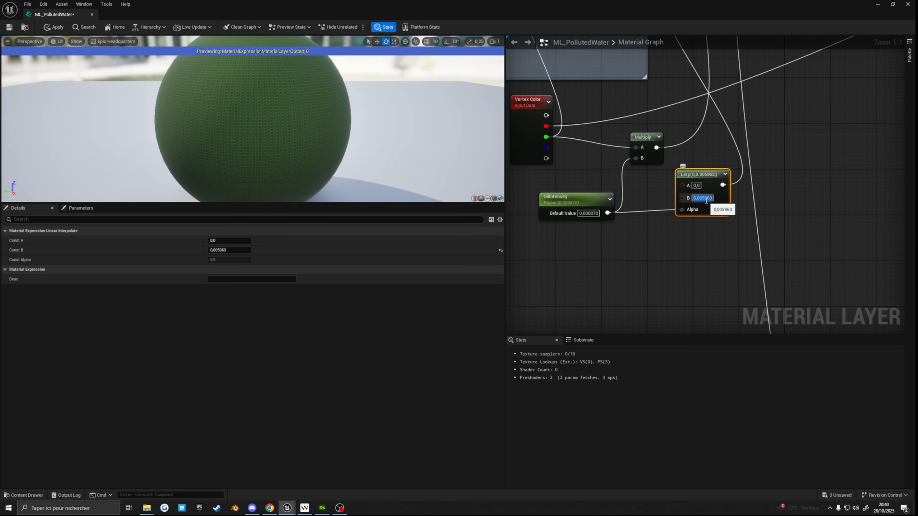
- Set the Lerp node's B value to 0.006 and move OilIntensity slightly farther away from it
type("000")
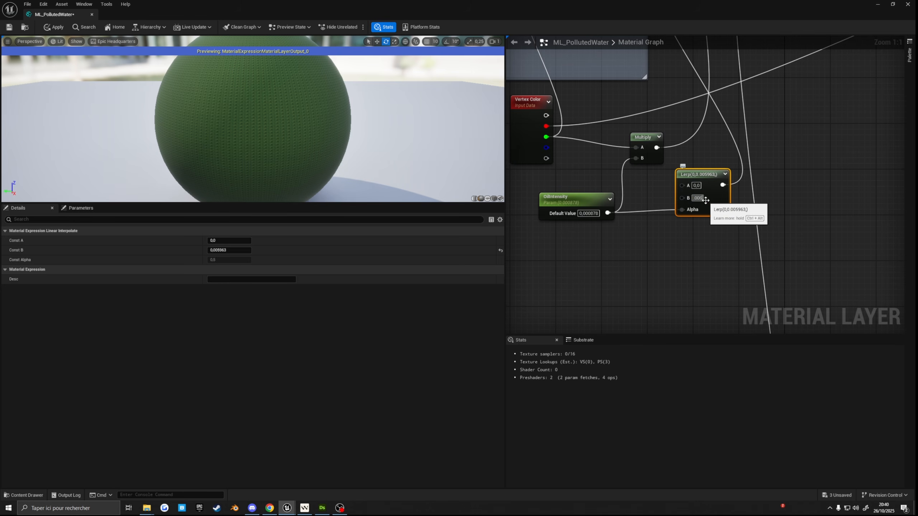
key("Return")
left_click_drag(608, 213, 680, 212)
right_click_drag(680, 212, 659, 249)
left_click(553, 237)
left_click_drag(552, 237, 536, 237)
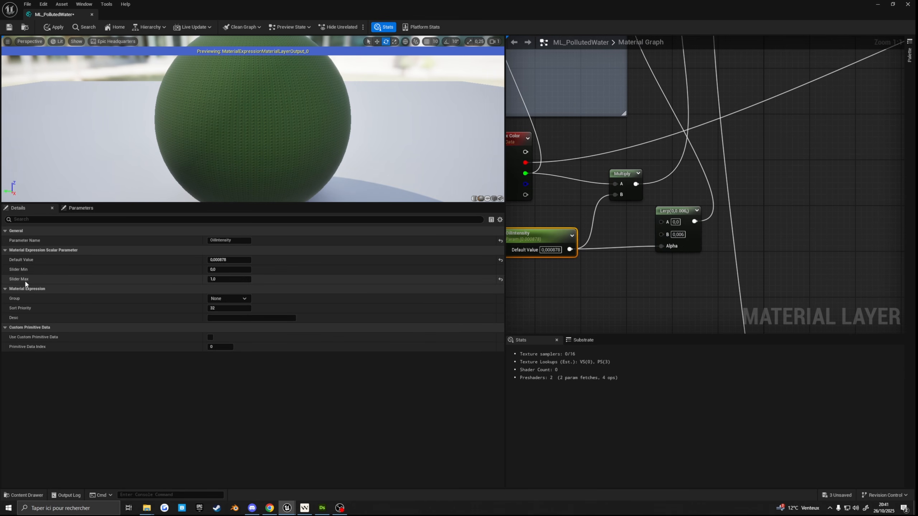
- Connect the Lerp output to input B of the lower Multiply and shift OilIntensity and Lerp to precede it
right_click_drag(625, 208, 634, 225)
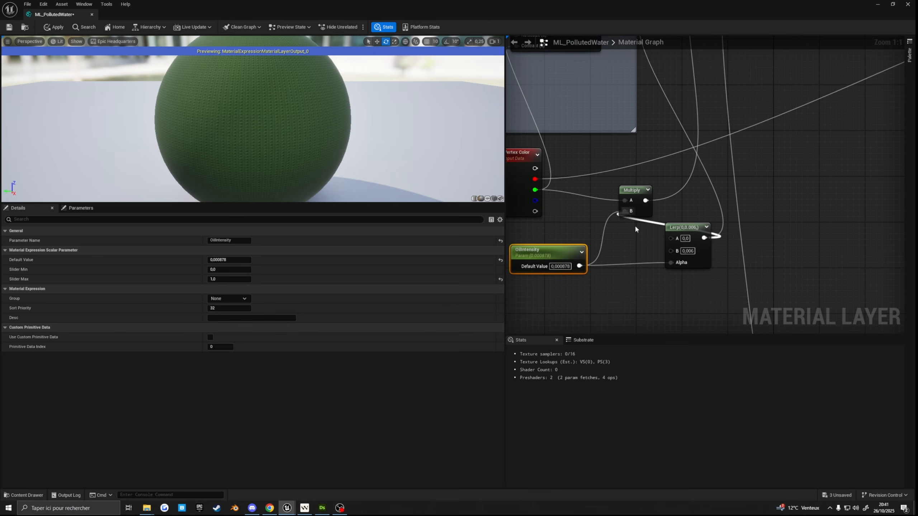
left_click_drag(635, 226, 622, 212)
right_click_drag(593, 289, 724, 263)
left_click_drag(684, 222, 598, 239)
left_click_drag(814, 204, 702, 216)
right_click_drag(804, 224, 712, 263)
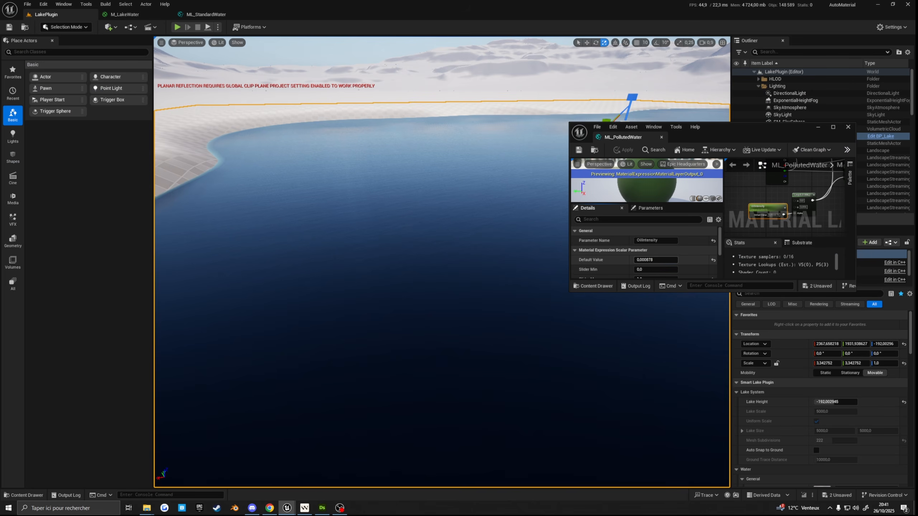
- Try an OilIntensity default value of 0.370396 on the lake, and set it to 0.15
left_click_drag(635, 260, 644, 260)
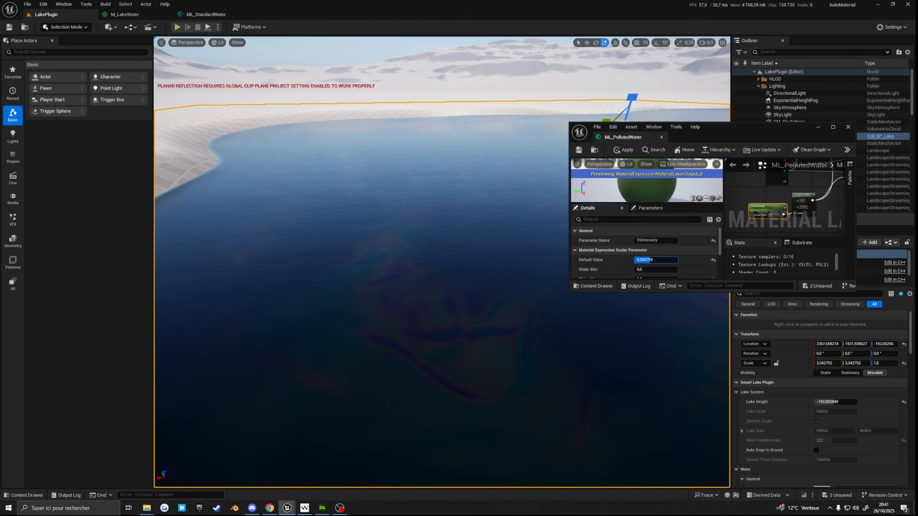
scroll(820, 215, "up", 4)
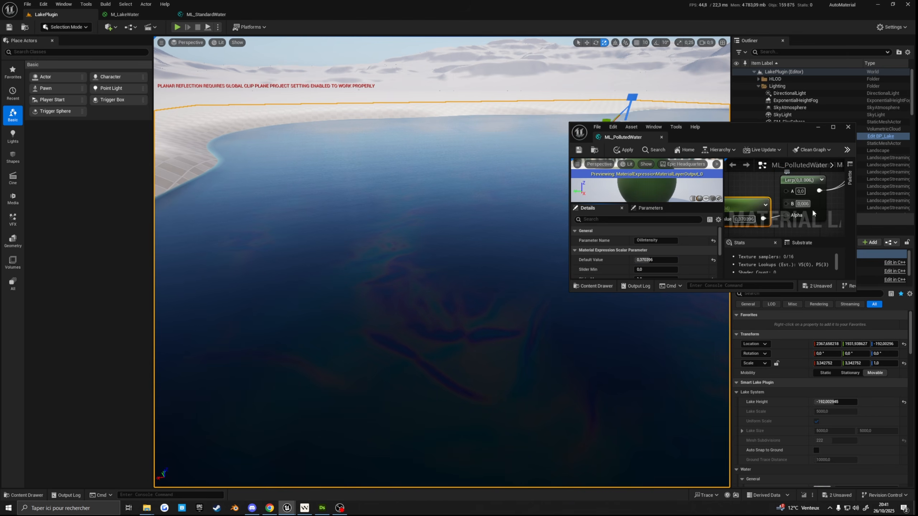
right_click_drag(812, 199, 808, 192)
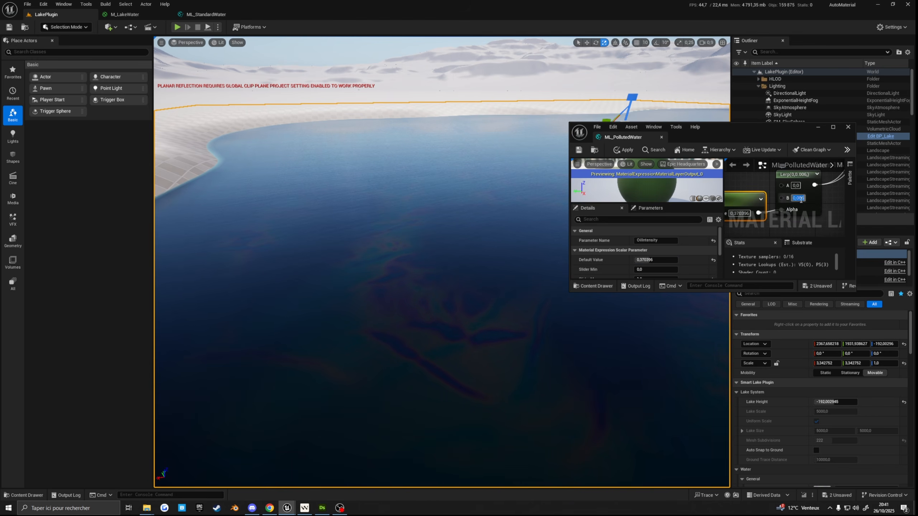
scroll(789, 212, "down", 3)
left_click_drag(651, 260, 641, 260)
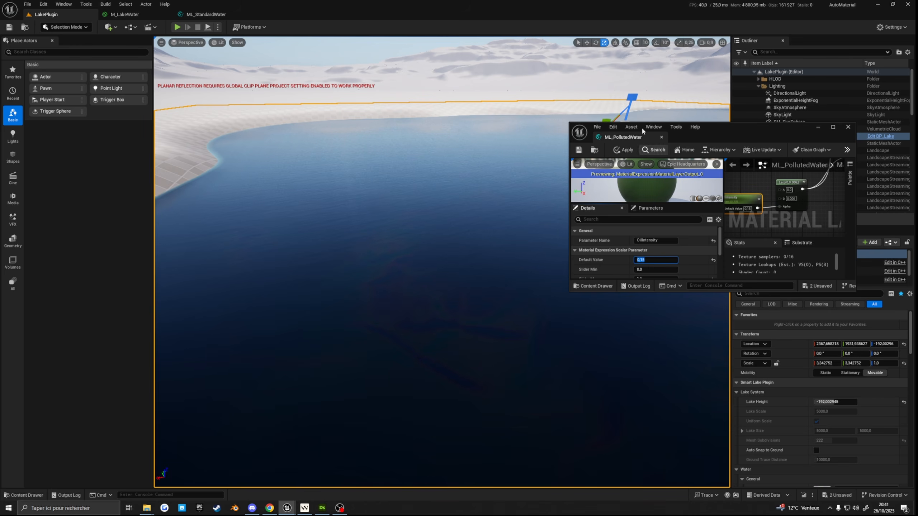
- Locate the oil pattern nodes and raise the OilPatternScale default value to 7382.829102 with the lake in view
left_click(832, 128)
scroll(583, 204, "down", 6)
right_click_drag(578, 206, 874, 81)
scroll(657, 157, "up", 5)
right_click_drag(657, 163, 666, 228)
left_click_drag(255, 15, 300, 69)
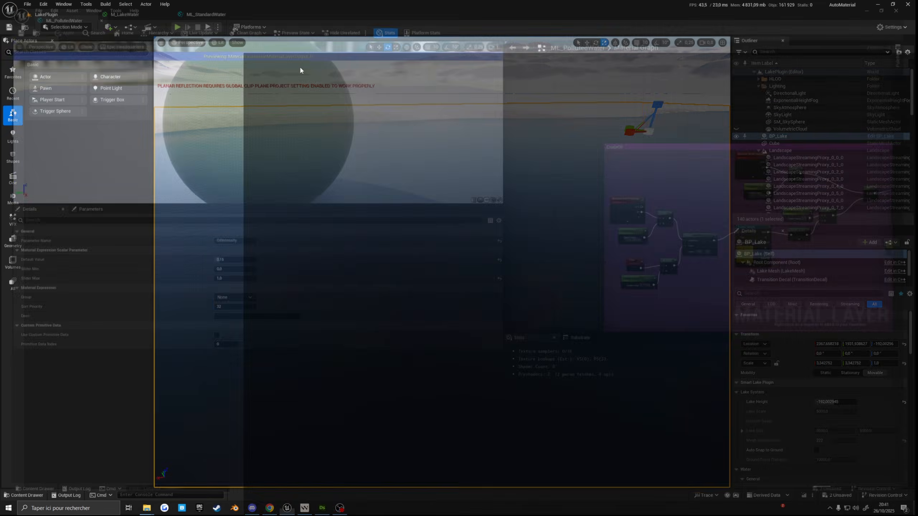
scroll(795, 199, "down", 2)
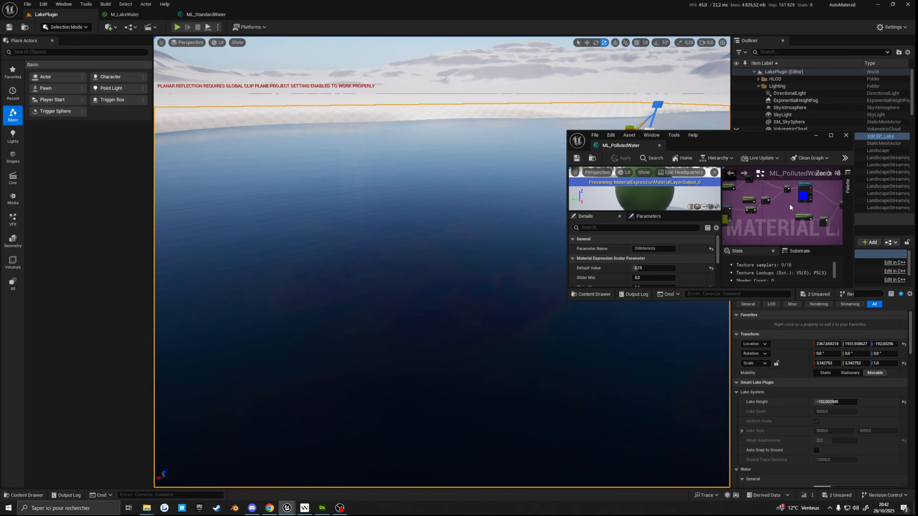
scroll(793, 208, "up", 4)
left_click(763, 212)
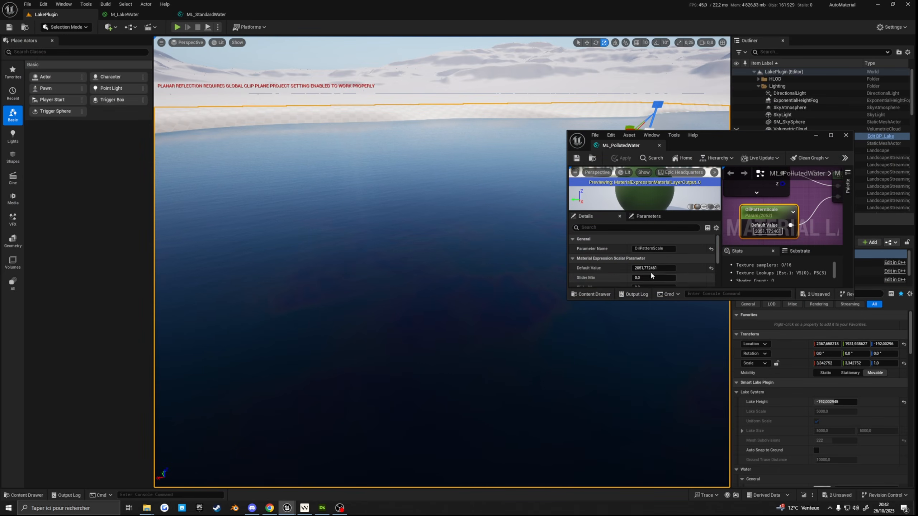
mouse_move(651, 269)
left_mouse_down()
mouse_move(636, 269)
mouse_move(669, 268)
left_mouse_up()
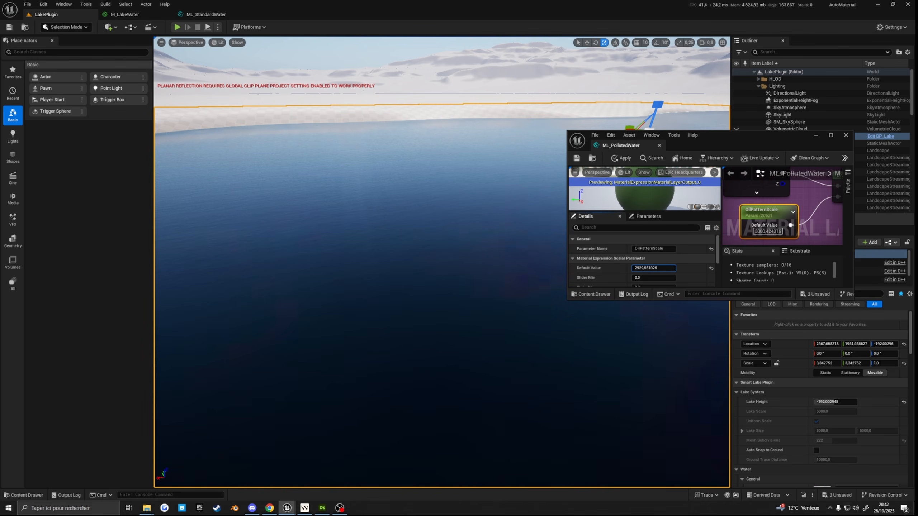
right_click_drag(524, 260, 564, 268)
- Review the textures in the polluted lake folder and inspect the OilPatternTexture parameter and its assigned texture
scroll(524, 260, "up", 1)
scroll(685, 233, "up", 1)
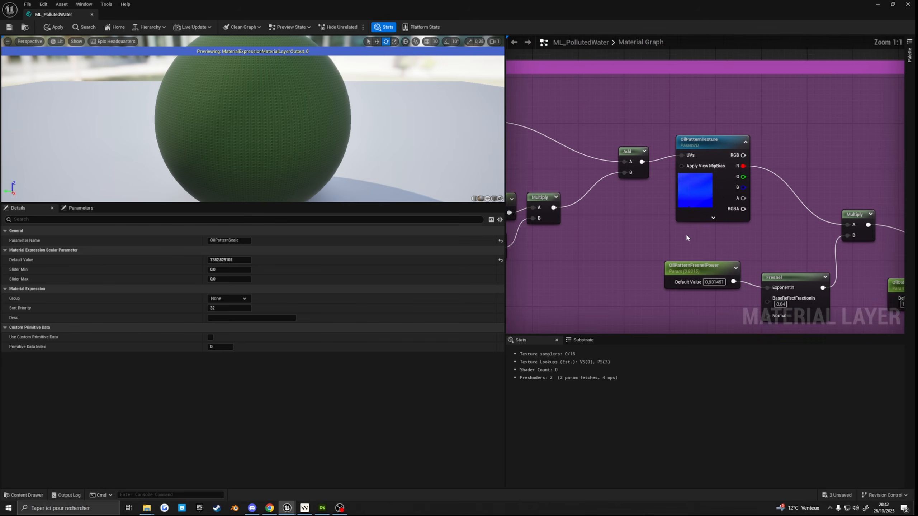
right_click_drag(685, 233, 695, 236)
left_click(27, 495)
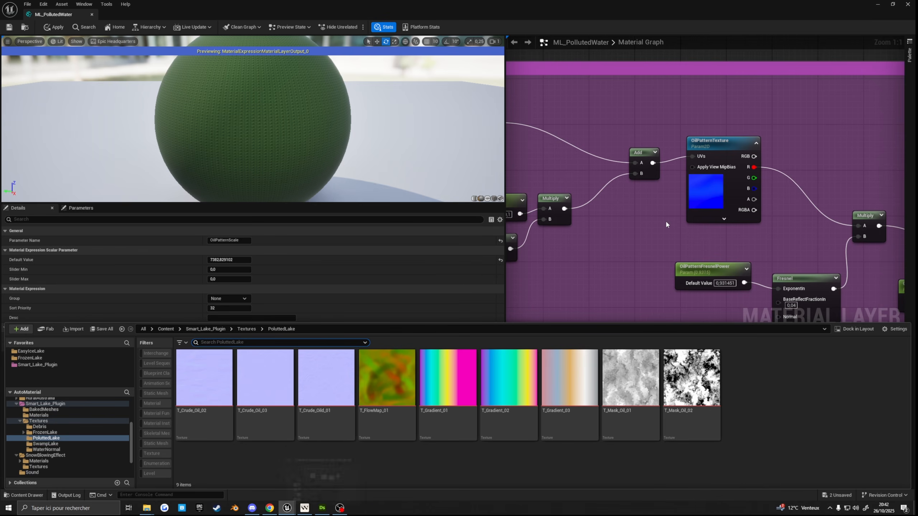
scroll(666, 220, "down", 2)
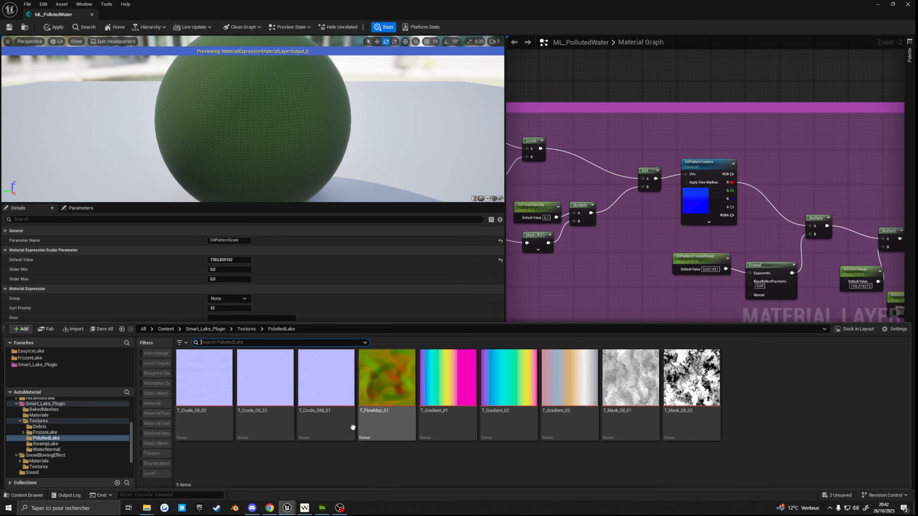
left_click_drag(696, 219, 691, 226)
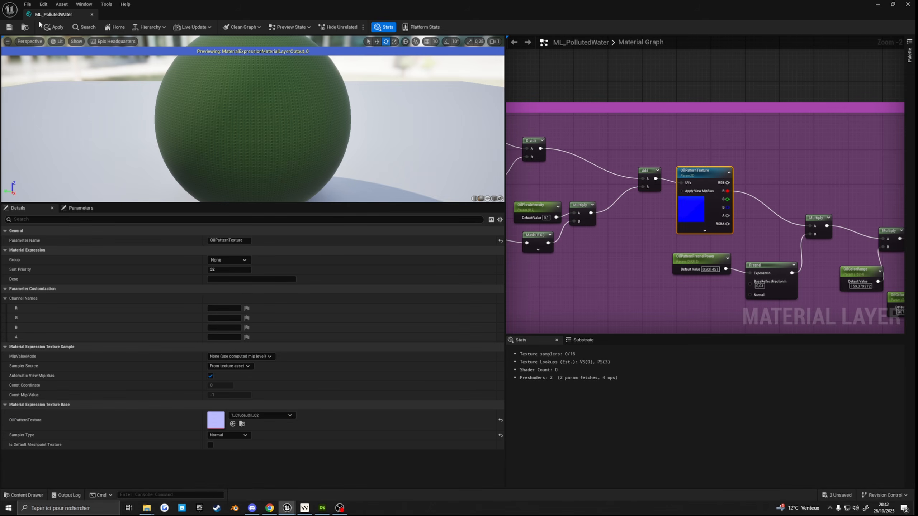
- Return to the level and examine the finished polluted lake surface from several distances and angles
left_click_drag(38, 16, 625, 144)
mouse_move(442, 262)
right_mouse_down()
mouse_move(376, 295)
mouse_move(368, 288)
mouse_move(401, 271)
mouse_move(379, 272)
mouse_move(430, 278)
mouse_move(434, 266)
right_mouse_up()
scroll(408, 278, "up", 3)
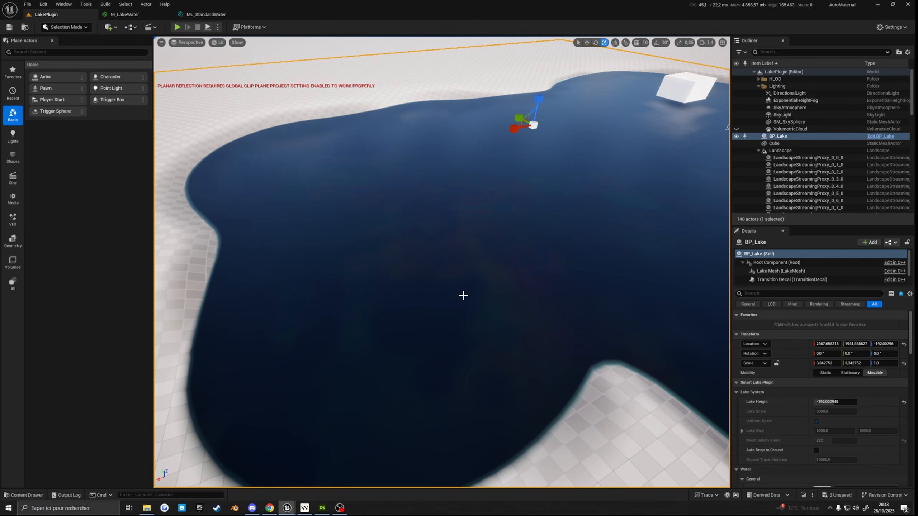
mouse_move(467, 301)
right_mouse_down()
mouse_move(467, 276)
mouse_move(538, 273)
mouse_move(511, 264)
mouse_move(467, 301)
right_mouse_up()
scroll(466, 278, "down", 2)
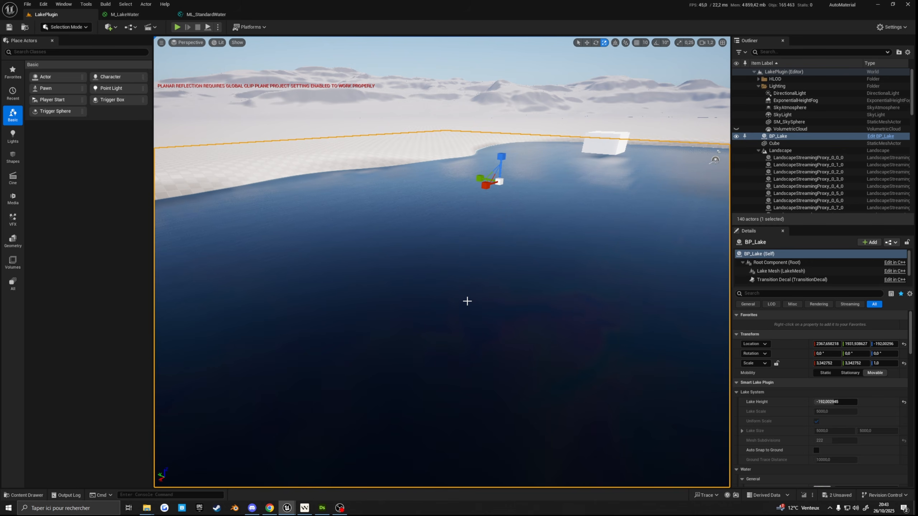
right_click_drag(410, 298, 443, 312)
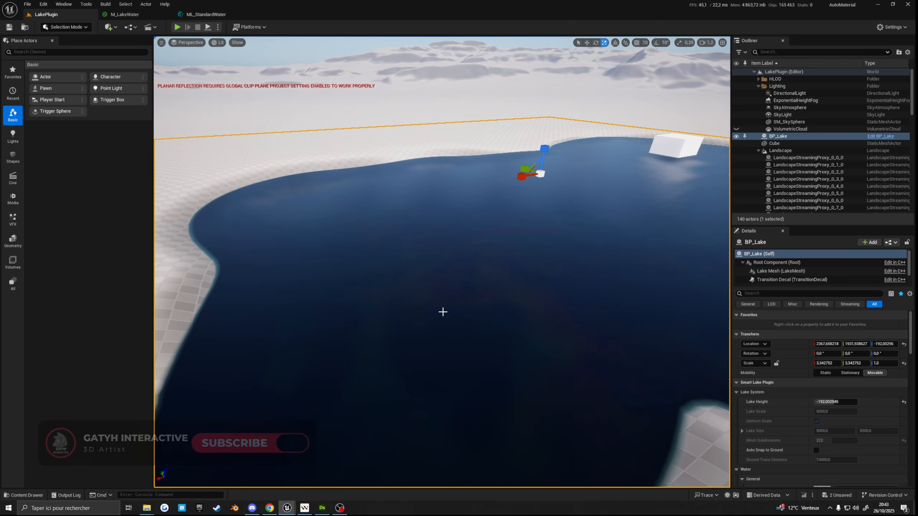